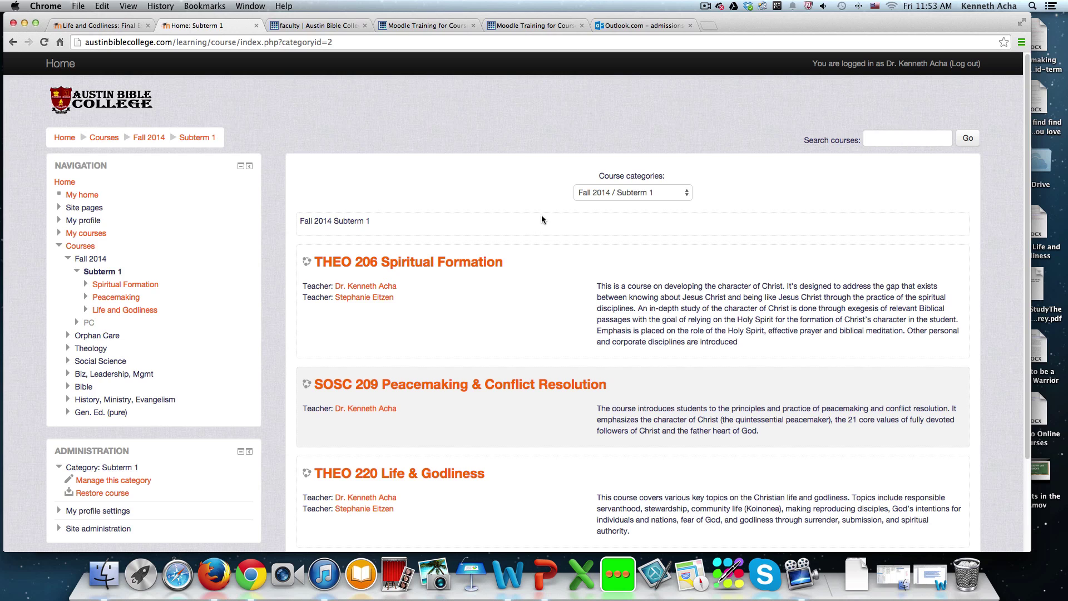
Step: Open the THEO 220 Life & Godliness course and look through its introductory materials and weekly sections down to Week 8
{"action": "scroll", "coordinate": [543, 220], "scroll_direction": "down", "scroll_amount": 4}
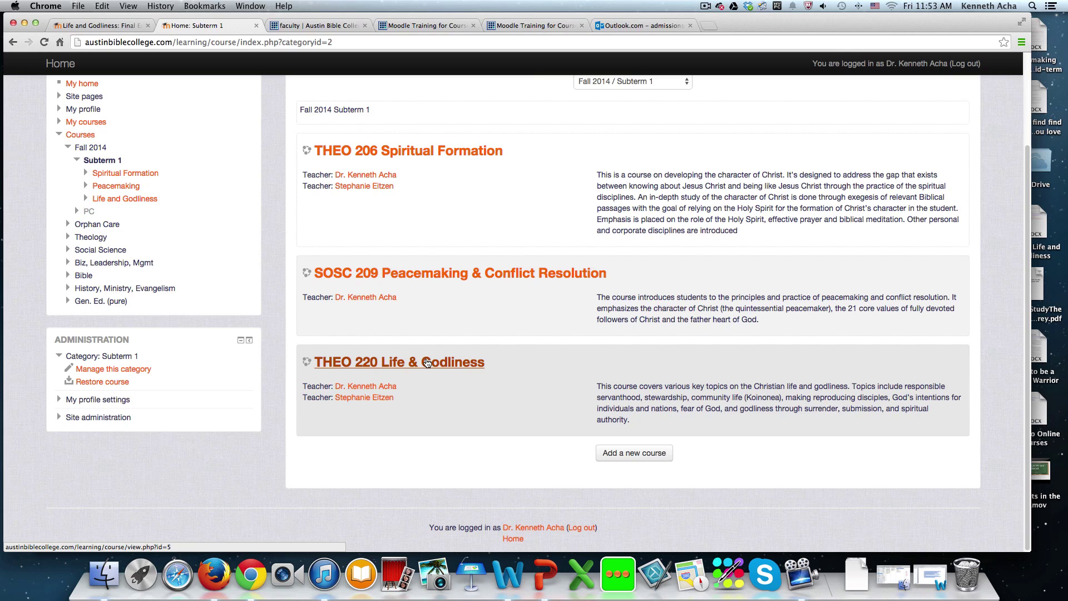
{"action": "left_click", "coordinate": [427, 362]}
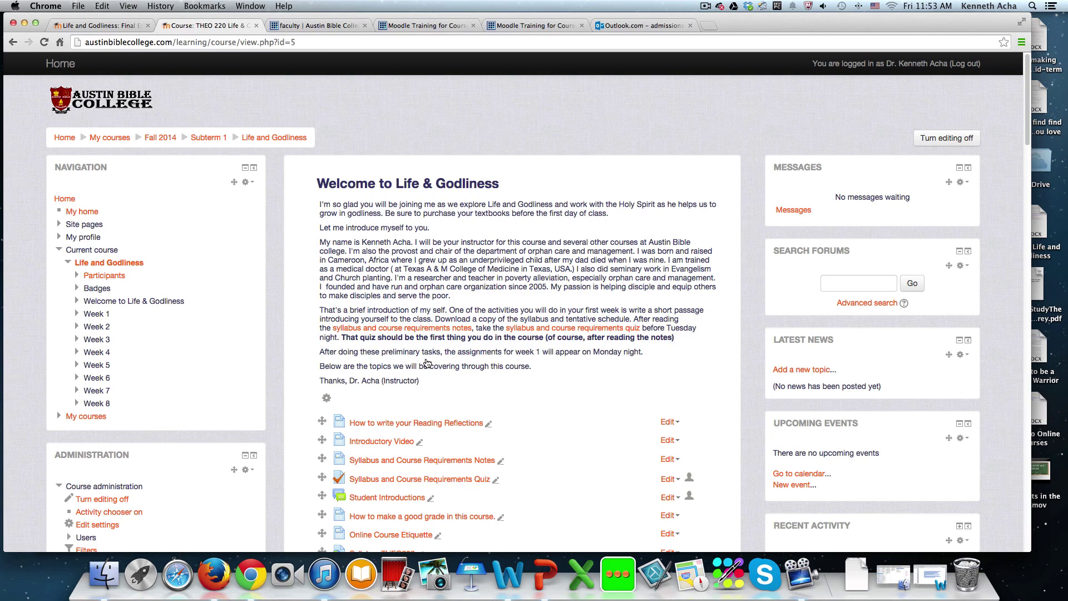
{"action": "scroll", "coordinate": [508, 214], "scroll_direction": "down", "scroll_amount": 2}
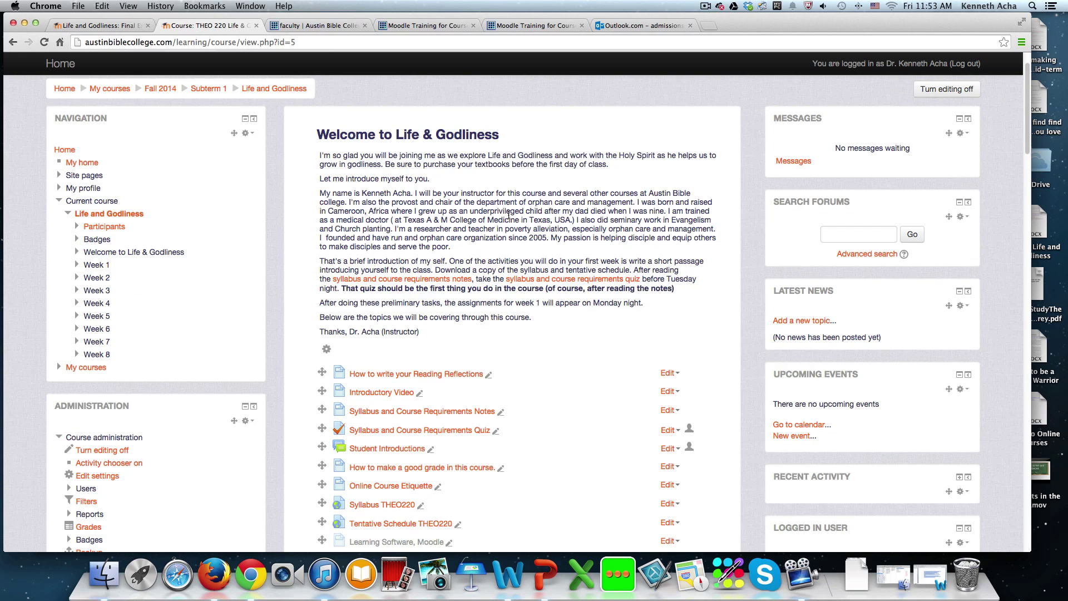
{"action": "scroll", "coordinate": [508, 215], "scroll_direction": "down", "scroll_amount": 1}
{"action": "scroll", "coordinate": [508, 214], "scroll_direction": "down", "scroll_amount": 1}
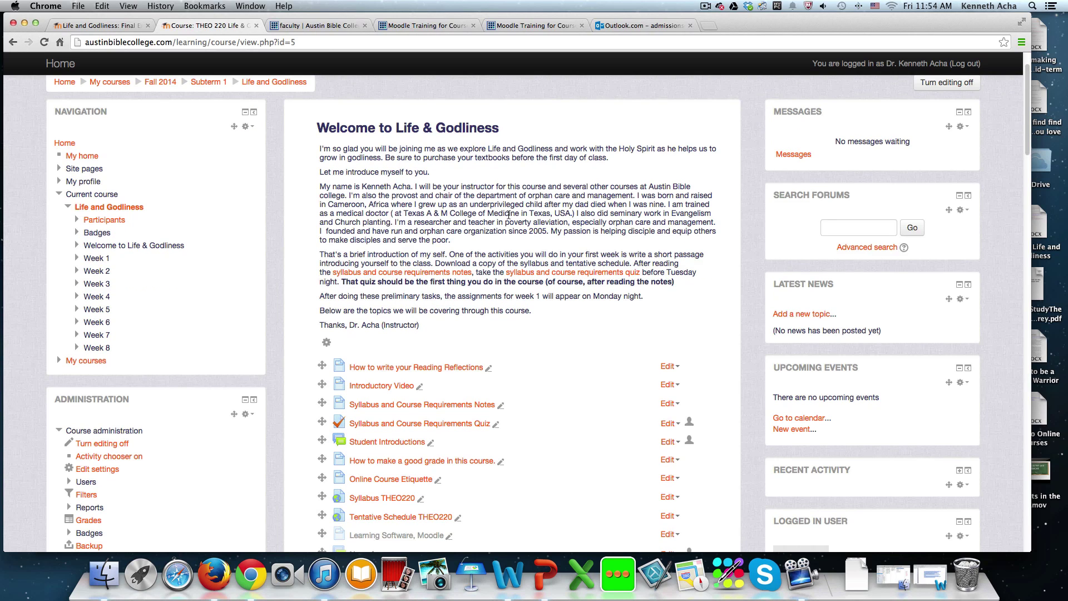
{"action": "scroll", "coordinate": [508, 214], "scroll_direction": "down", "scroll_amount": 10}
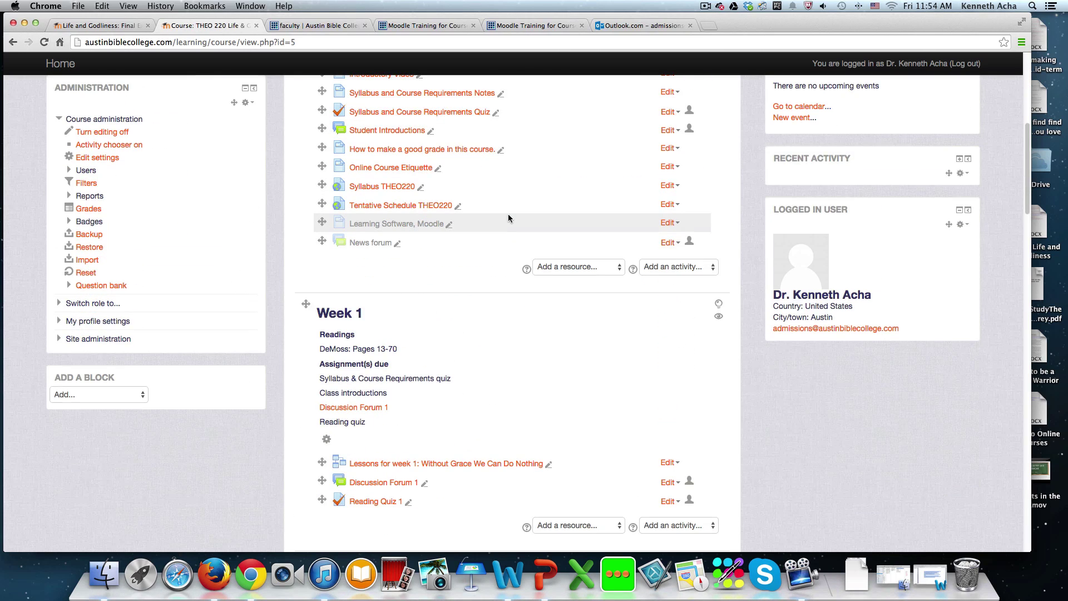
{"action": "scroll", "coordinate": [509, 218], "scroll_direction": "down", "scroll_amount": 1}
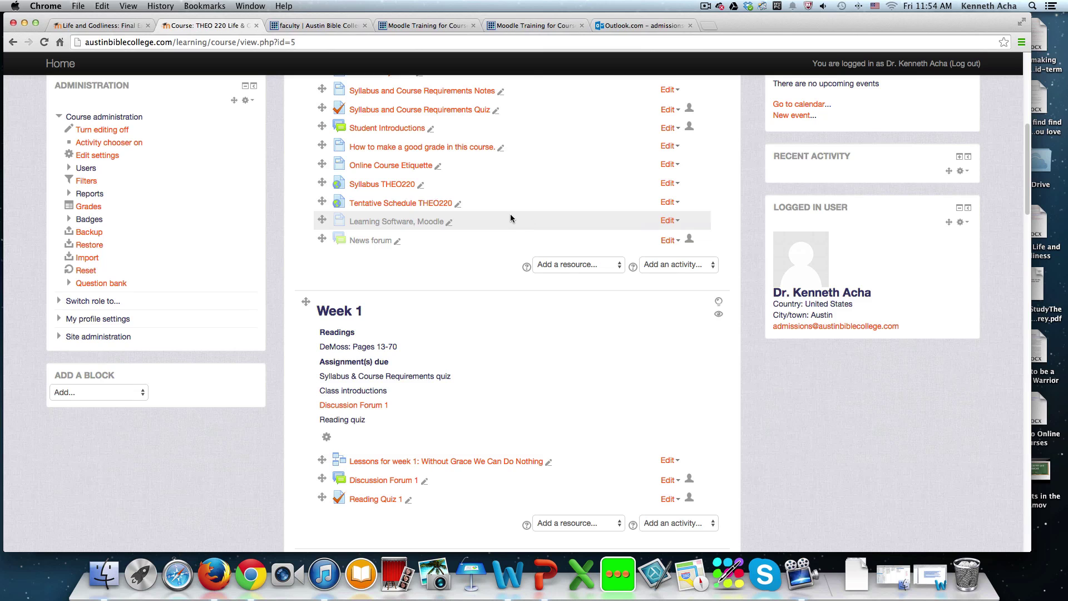
{"action": "scroll", "coordinate": [509, 213], "scroll_direction": "up", "scroll_amount": 12}
{"action": "scroll", "coordinate": [510, 215], "scroll_direction": "down", "scroll_amount": 20}
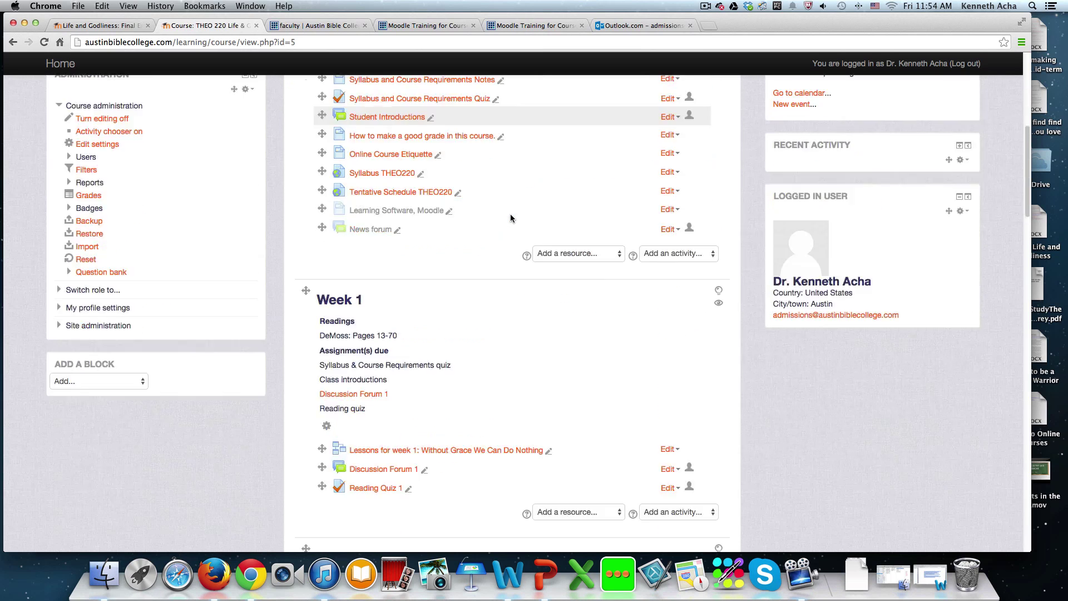
{"action": "scroll", "coordinate": [511, 218], "scroll_direction": "up", "scroll_amount": 15}
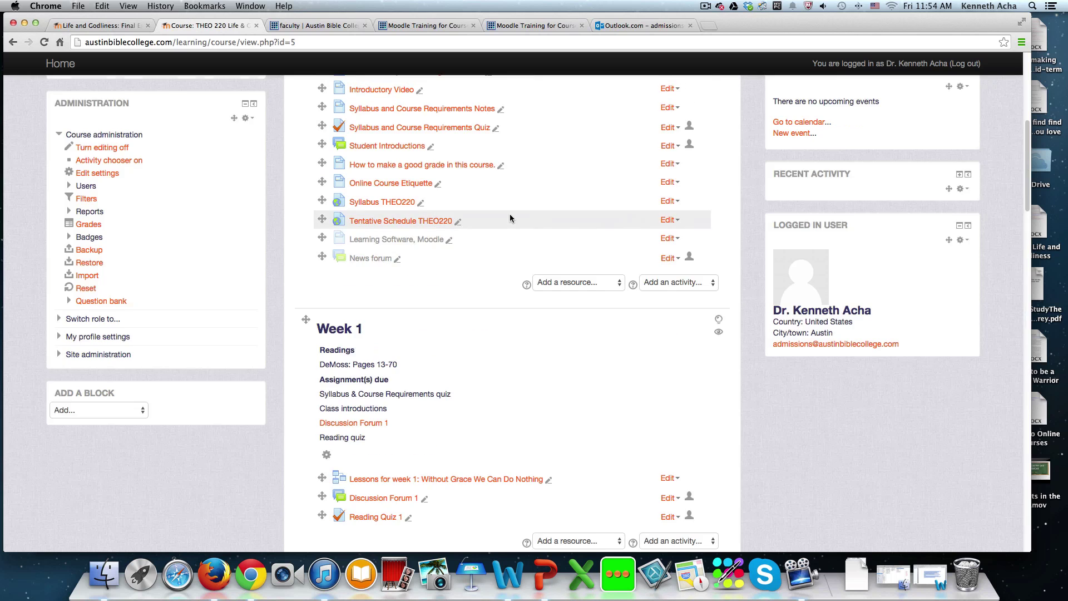
{"action": "scroll", "coordinate": [511, 218], "scroll_direction": "down", "scroll_amount": 20}
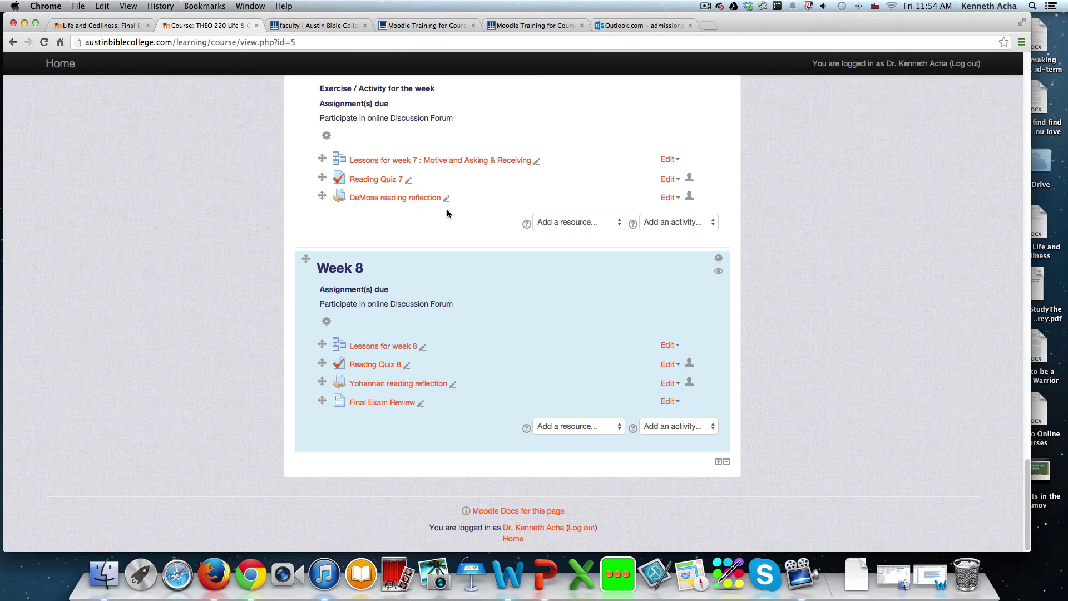
Step: Clear the browser windows away, bring up the Word document with the exam questions and copy all four numbered questions
{"action": "left_click", "coordinate": [24, 23]}
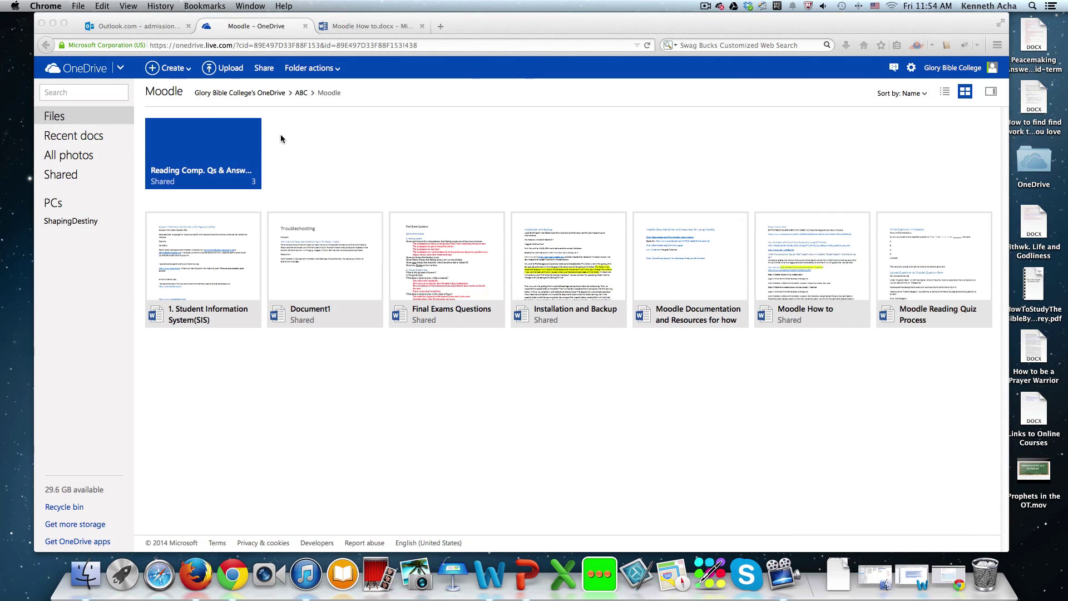
{"action": "left_click", "coordinate": [53, 23]}
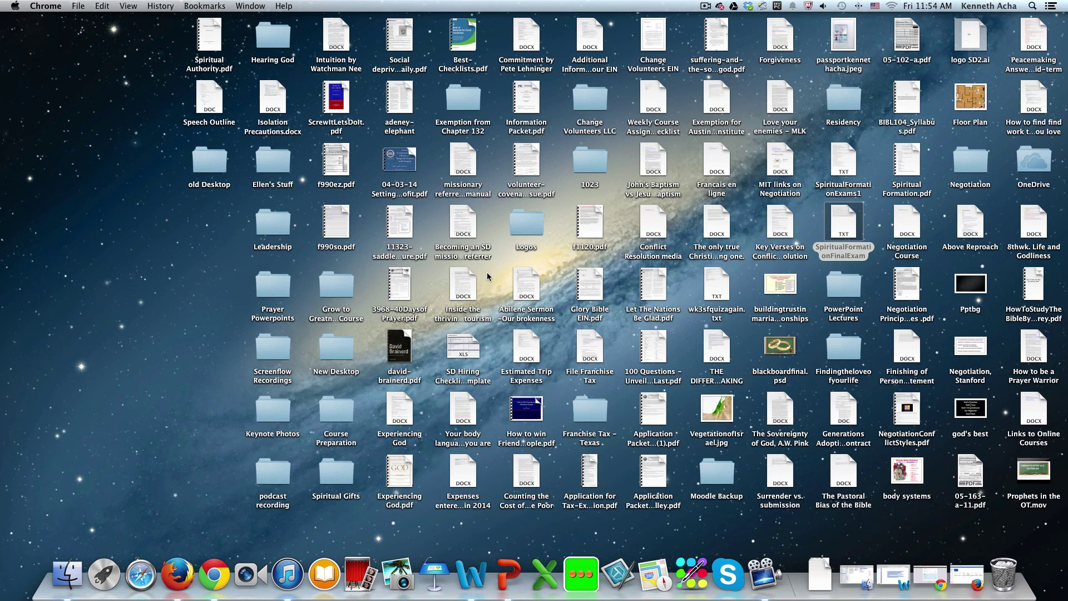
{"action": "left_click", "coordinate": [896, 575]}
{"action": "left_click", "coordinate": [577, 270]}
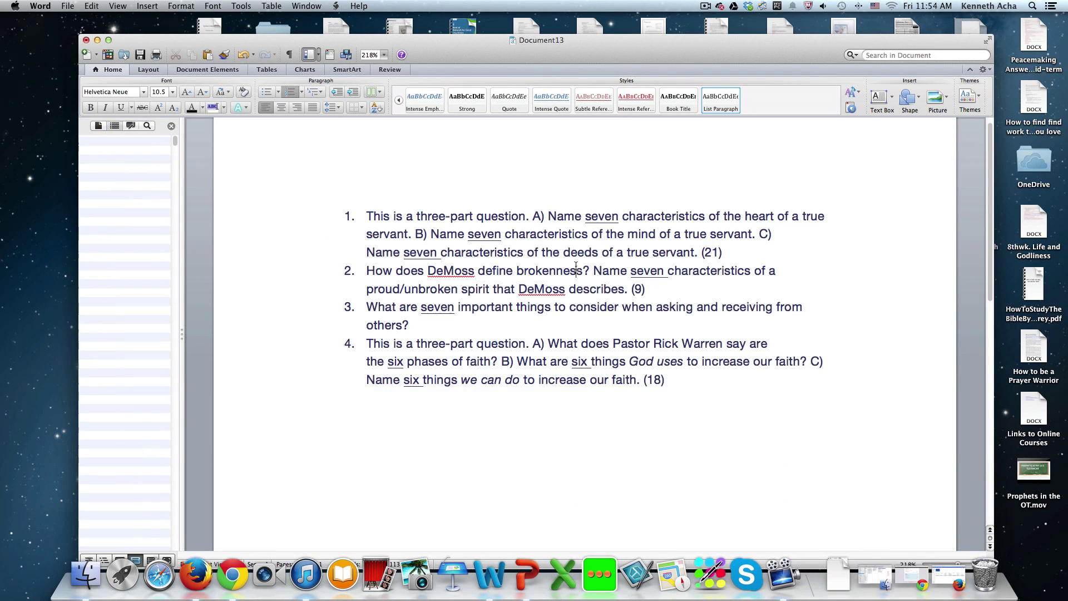
{"action": "left_click_drag", "start_coordinate": [366, 213], "coordinate": [760, 389]}
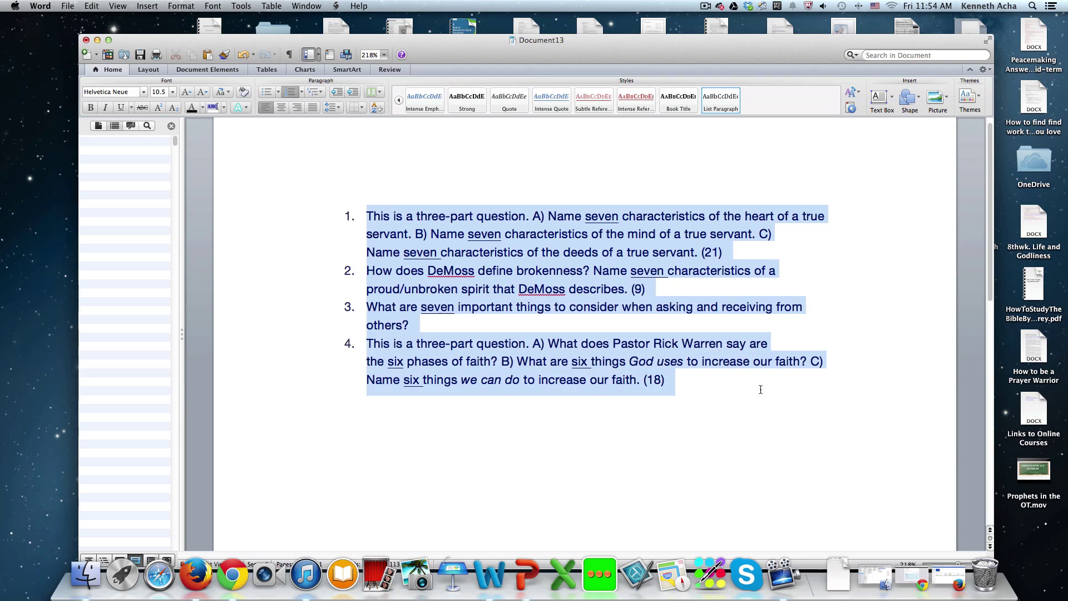
{"action": "right_click", "coordinate": [488, 251]}
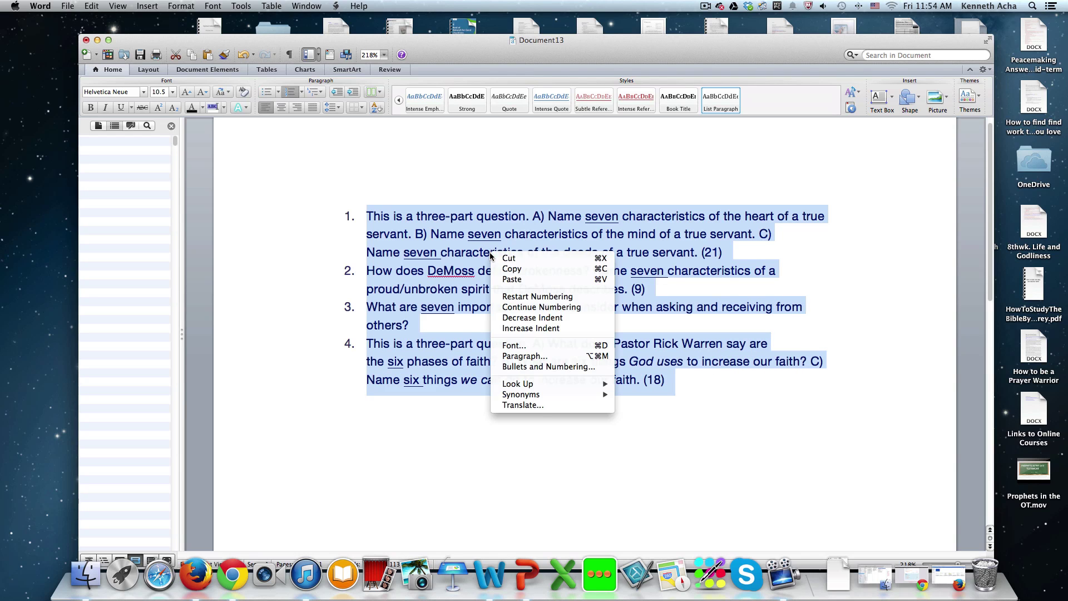
{"action": "left_click", "coordinate": [515, 269]}
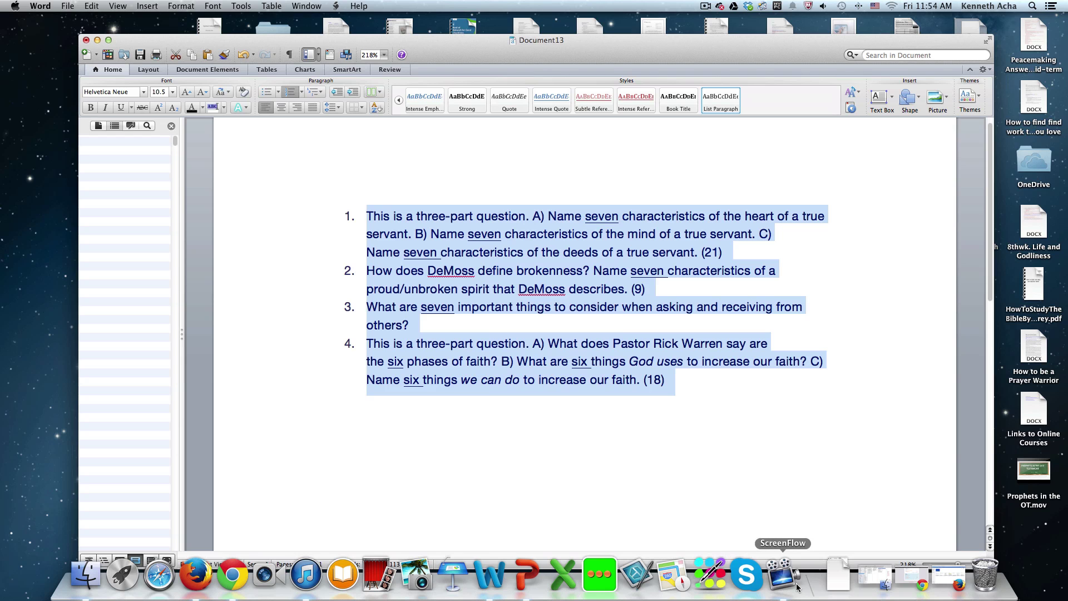
Step: Duplicate the SpiritualFormationFinalExam text file on the desktop and rename the copy "Life & Godliness"
{"action": "left_click", "coordinate": [96, 40]}
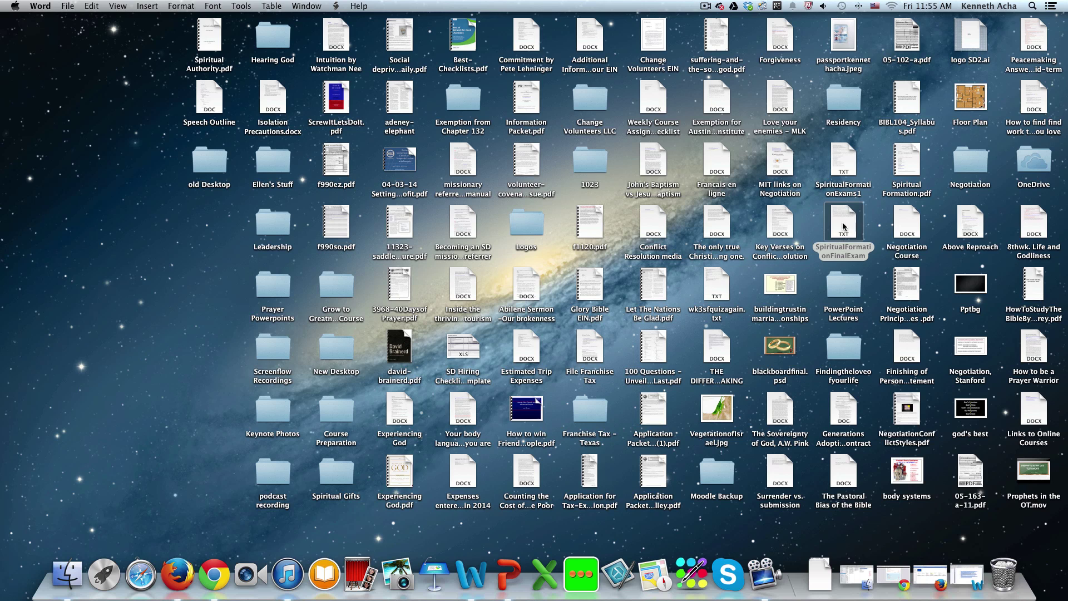
{"action": "left_click", "coordinate": [843, 221]}
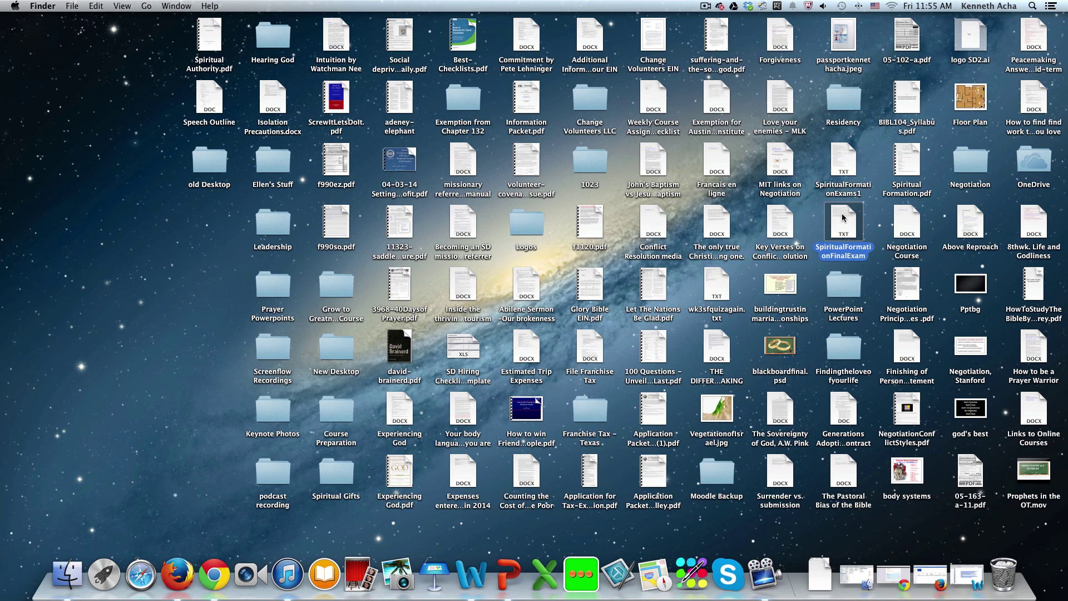
{"action": "right_click", "coordinate": [843, 217]}
{"action": "left_click", "coordinate": [872, 315]}
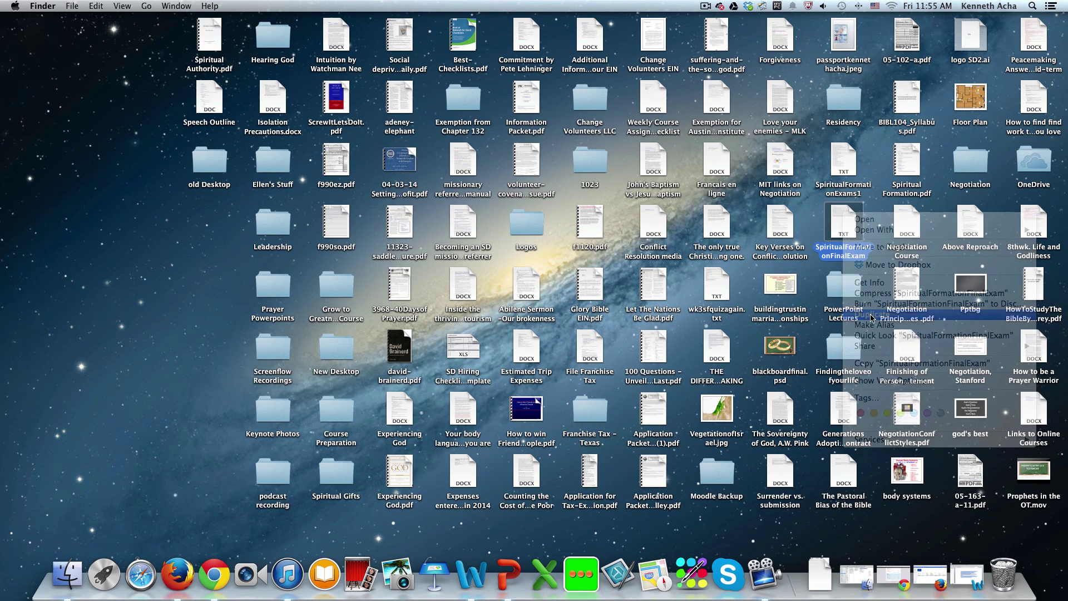
{"action": "left_click", "coordinate": [853, 315]}
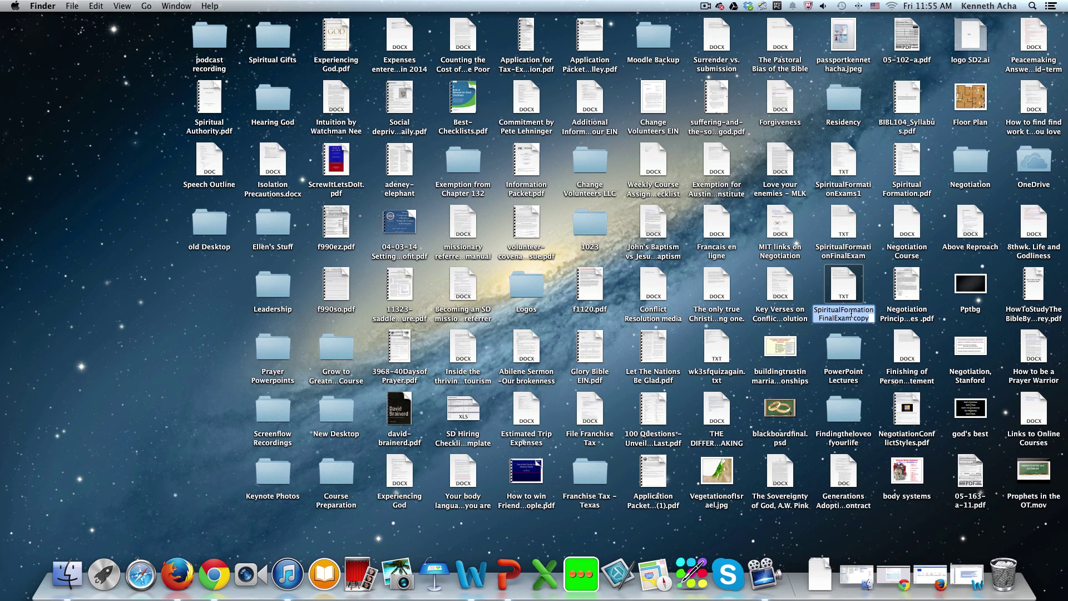
{"action": "type", "text": "Life"}
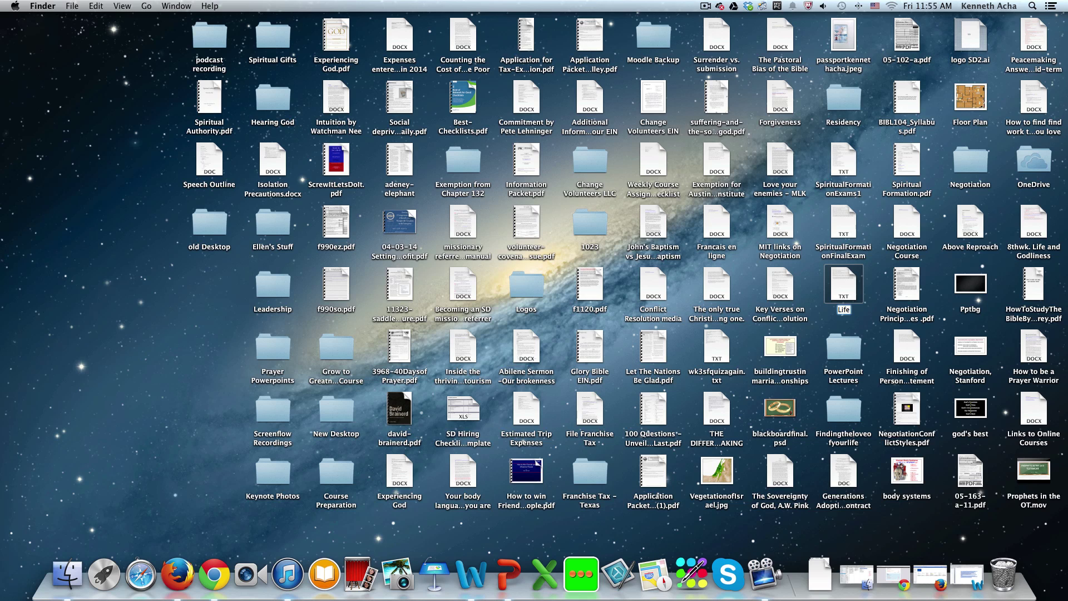
{"action": "type", "text": " & Godliness"}
{"action": "key", "text": "Return"}
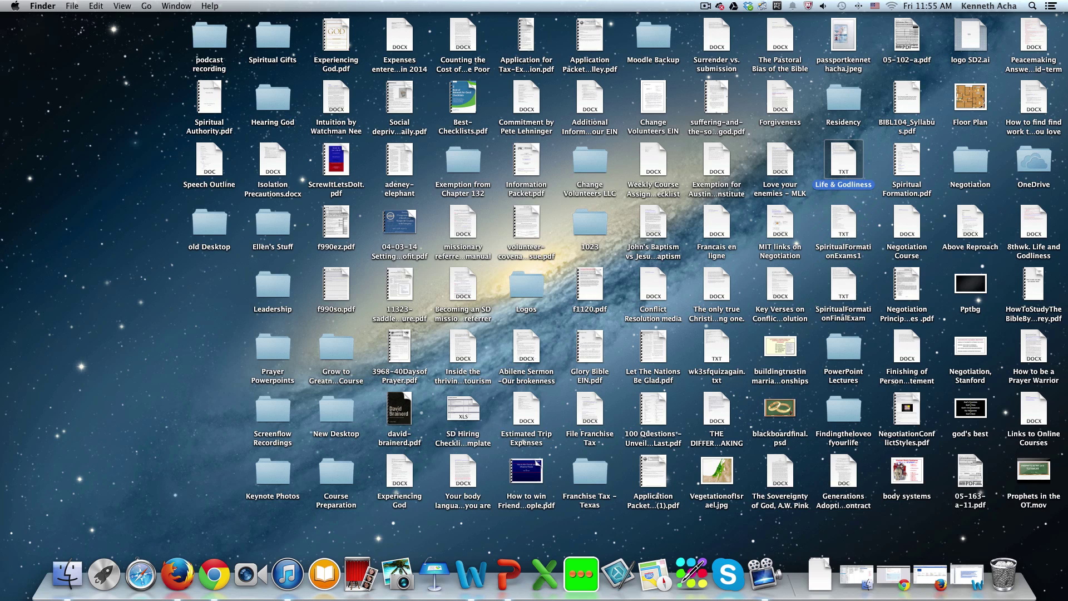
Step: Open the Life & Godliness text file and add three blank lines after its last question
{"action": "double_click", "coordinate": [848, 148]}
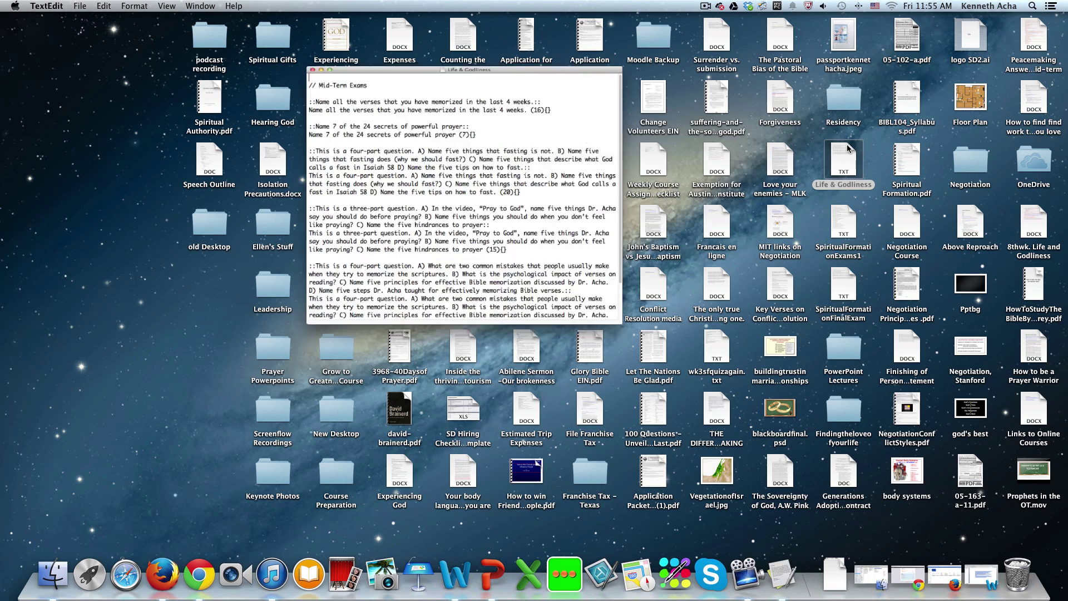
{"action": "scroll", "coordinate": [391, 155], "scroll_direction": "down", "scroll_amount": 5}
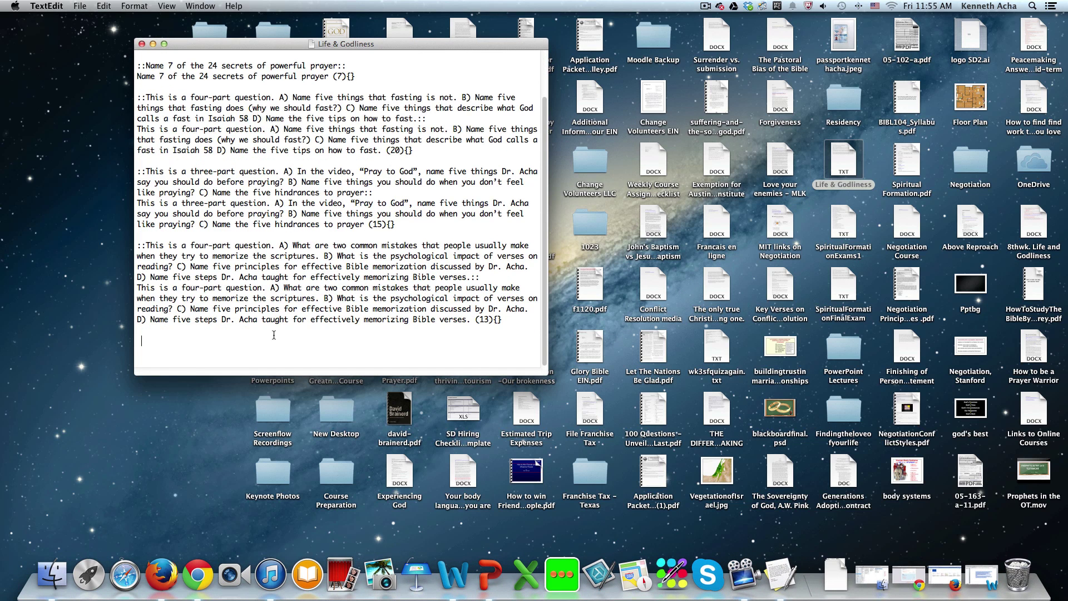
{"action": "left_click", "coordinate": [274, 335]}
{"action": "key", "text": "Return"}
{"action": "key", "text": "Return"}
{"action": "key", "text": "Return"}
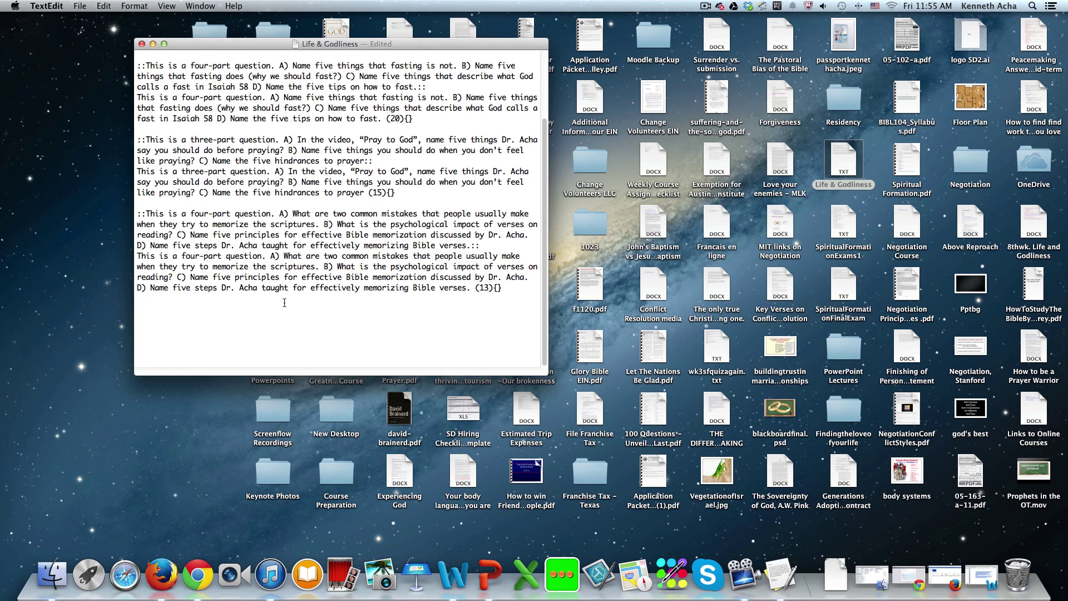
Step: Review the existing question format and paste the four copied exam questions at the end of the file
{"action": "scroll", "coordinate": [285, 303], "scroll_direction": "up", "scroll_amount": 3}
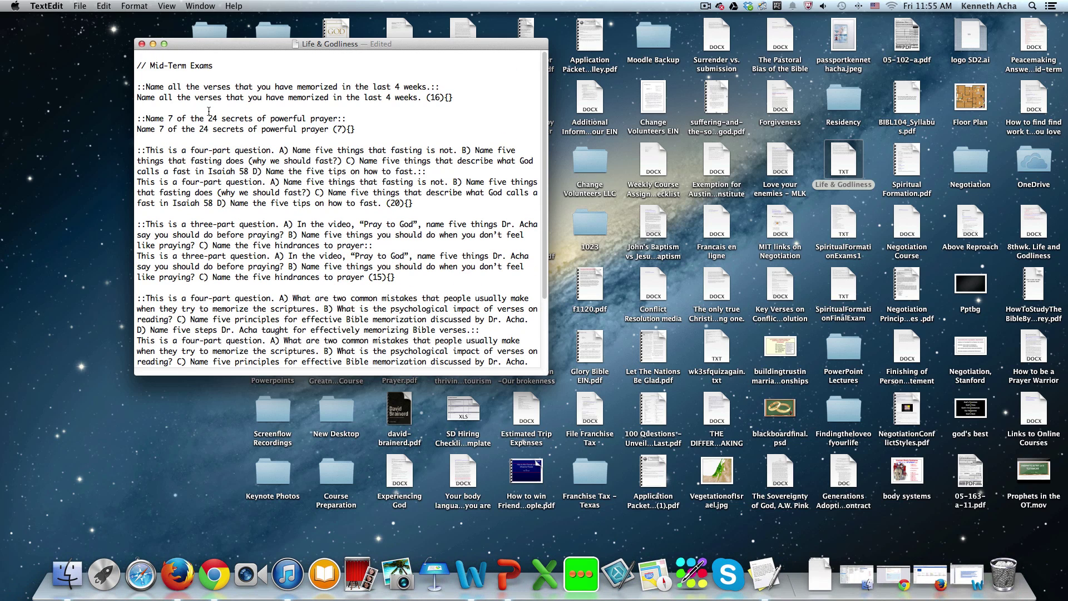
{"action": "scroll", "coordinate": [209, 111], "scroll_direction": "down", "scroll_amount": 2}
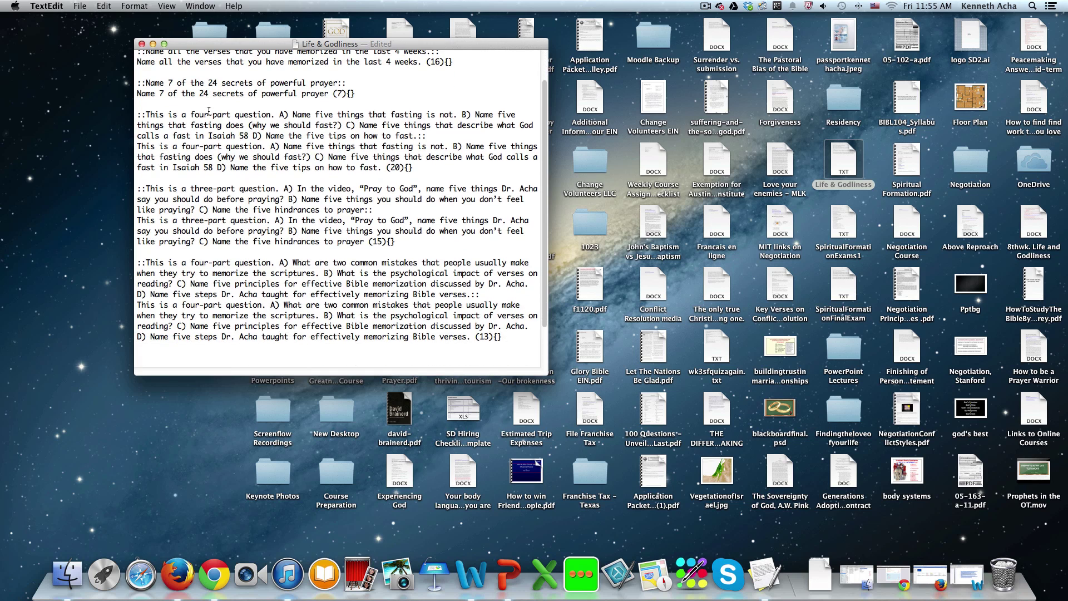
{"action": "scroll", "coordinate": [233, 199], "scroll_direction": "up", "scroll_amount": 2}
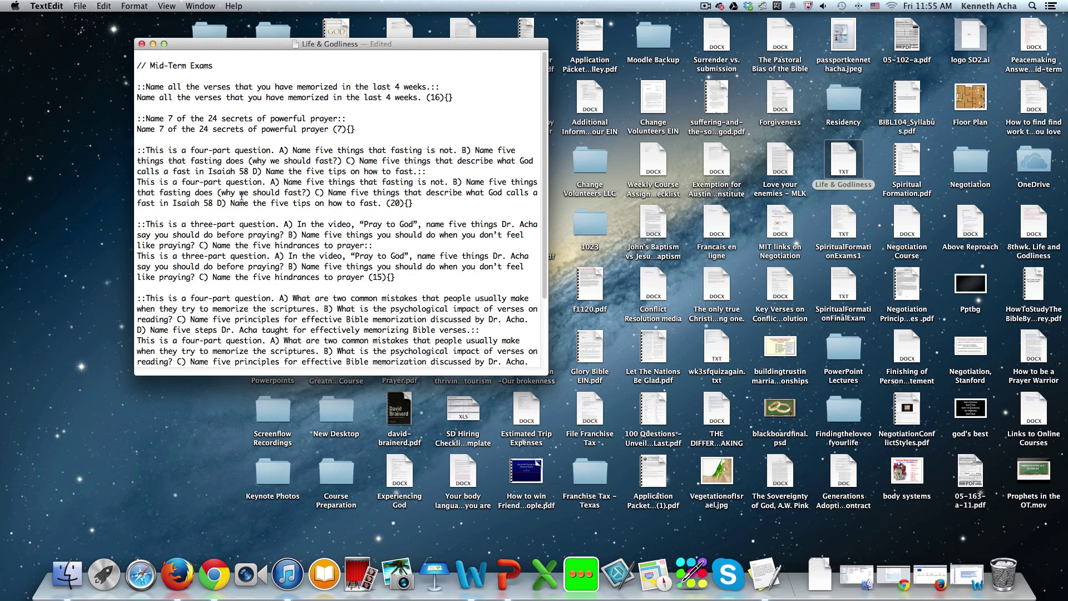
{"action": "scroll", "coordinate": [241, 196], "scroll_direction": "down", "scroll_amount": 5}
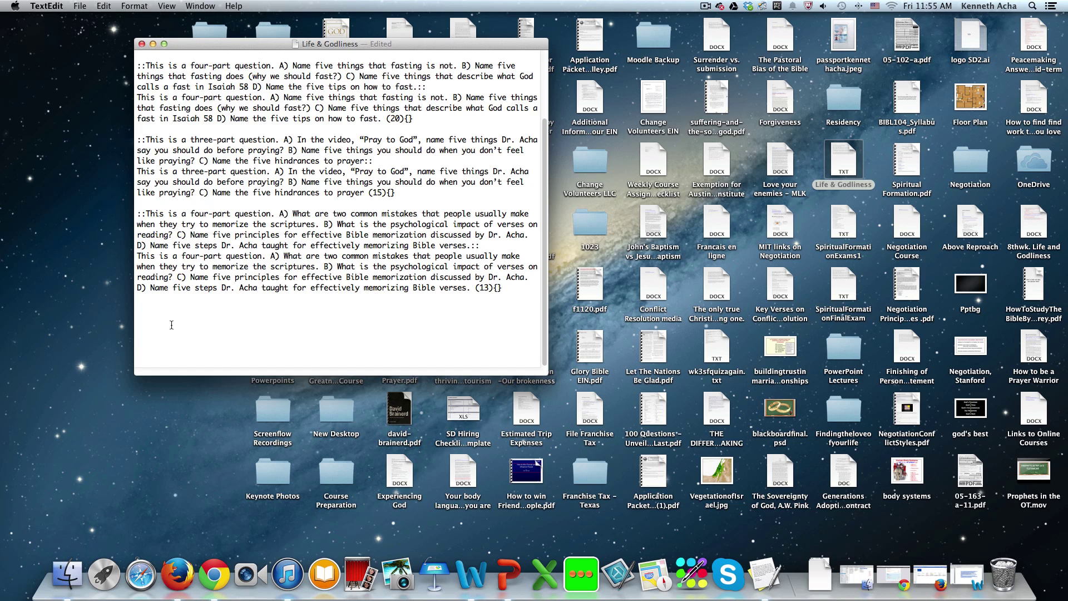
{"action": "left_click", "coordinate": [167, 326]}
{"action": "key", "text": "super+v"}
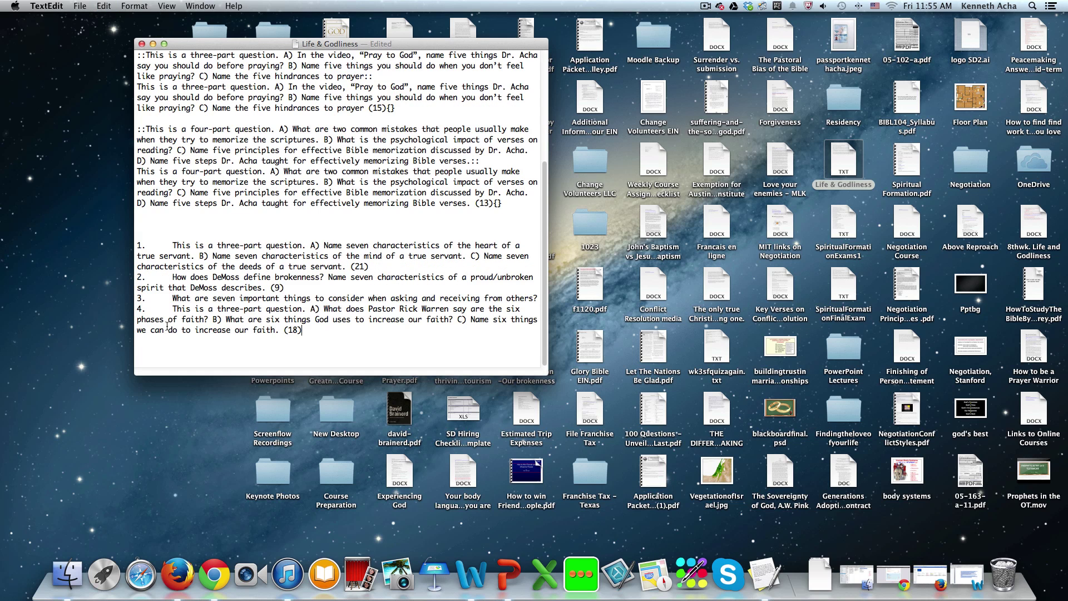
{"action": "left_click", "coordinate": [162, 238]}
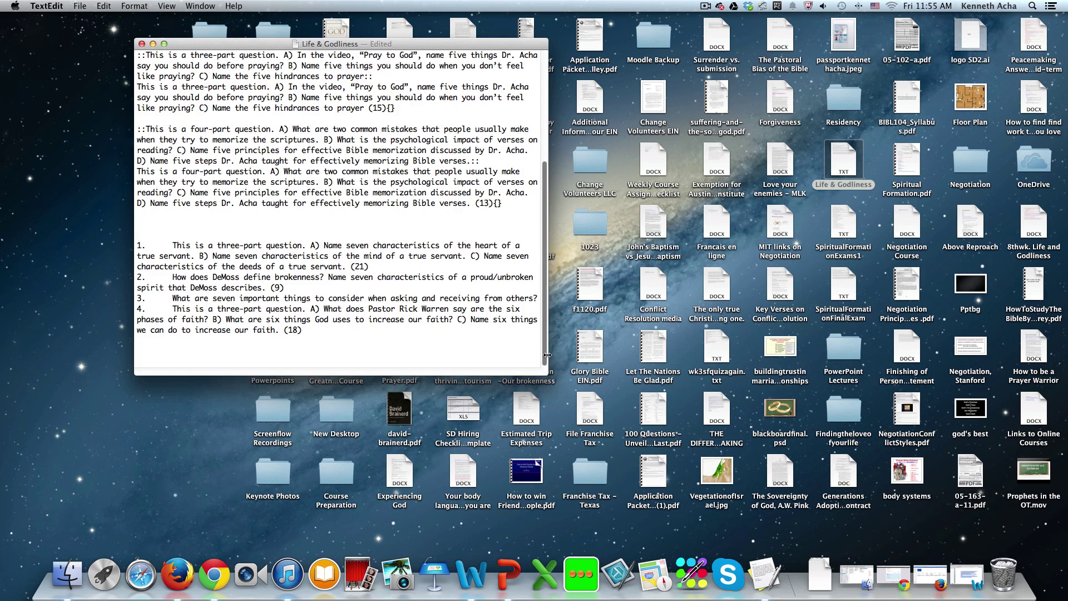
{"action": "mouse_move", "coordinate": [548, 356]}
{"action": "left_mouse_down"}
{"action": "mouse_move", "coordinate": [443, 353]}
{"action": "mouse_move", "coordinate": [552, 344]}
{"action": "mouse_move", "coordinate": [542, 343]}
{"action": "left_mouse_up"}
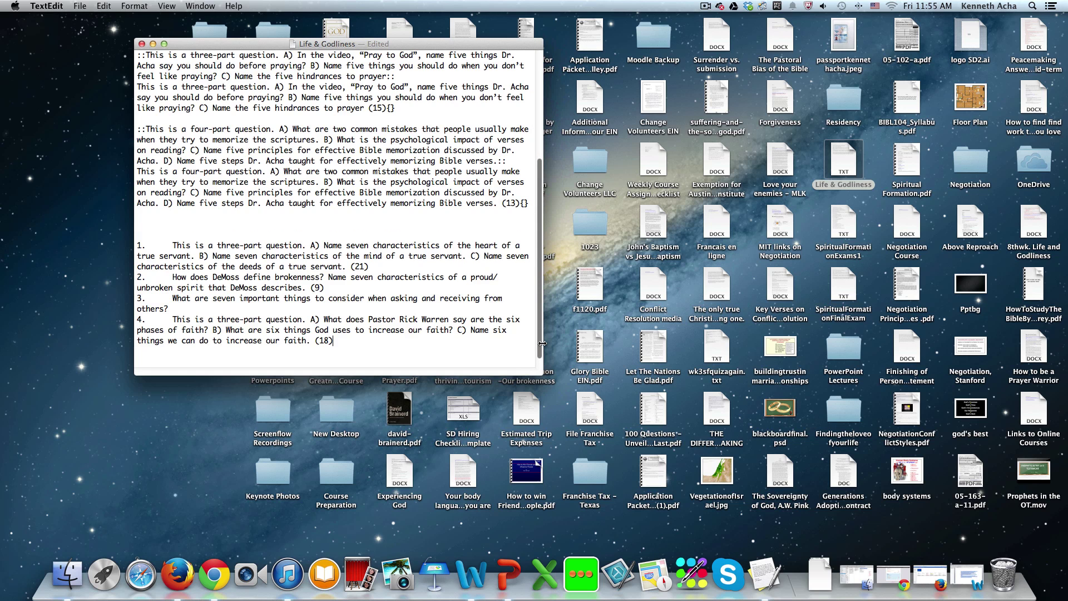
{"action": "scroll", "coordinate": [542, 343], "scroll_direction": "down", "scroll_amount": 1}
Step: Switch to Chrome and follow the "Moodle access, training, and online course creation" link on the college's faculty page
{"action": "left_click", "coordinate": [214, 574]}
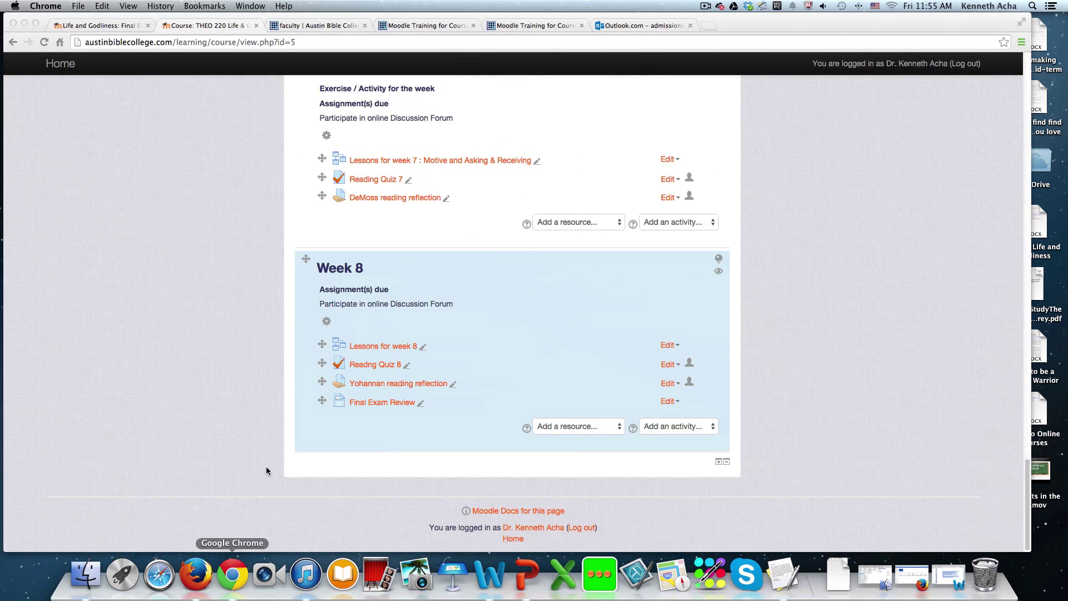
{"action": "left_click", "coordinate": [426, 25]}
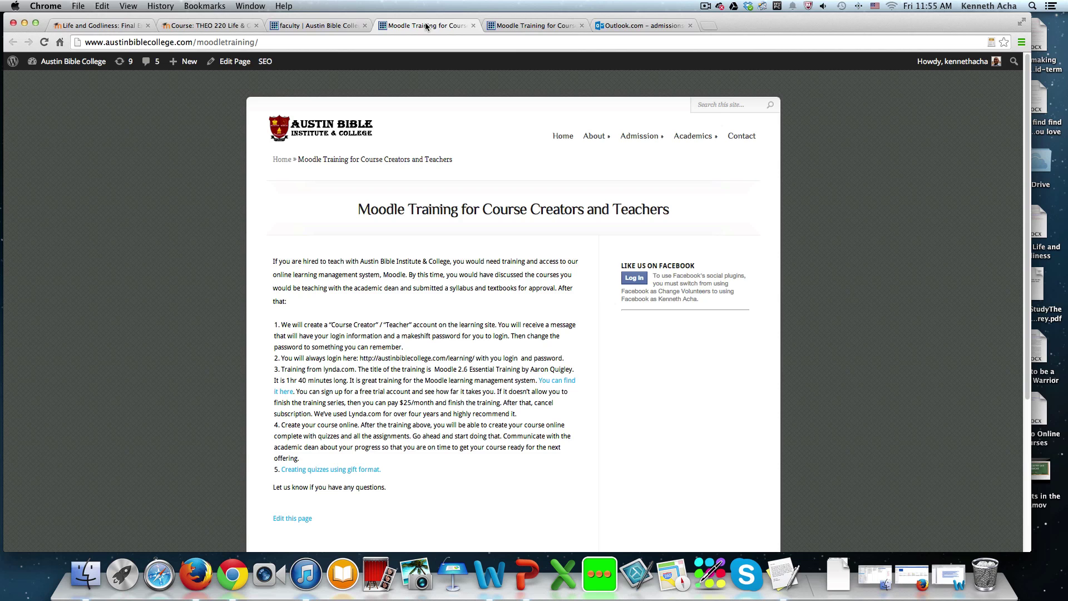
{"action": "left_click", "coordinate": [199, 25]}
{"action": "left_click", "coordinate": [305, 25]}
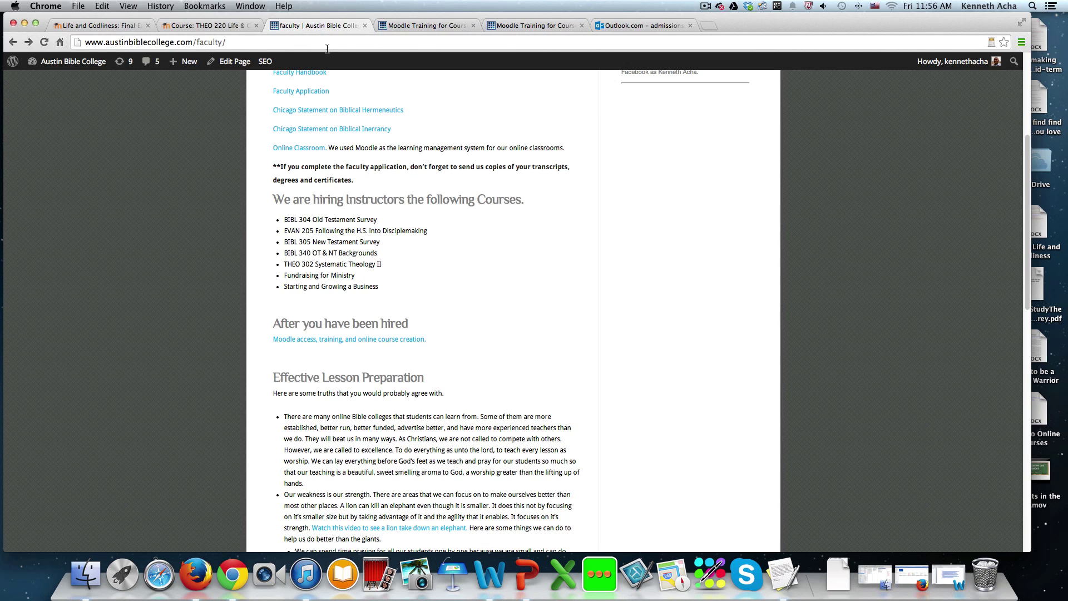
{"action": "left_click", "coordinate": [362, 339]}
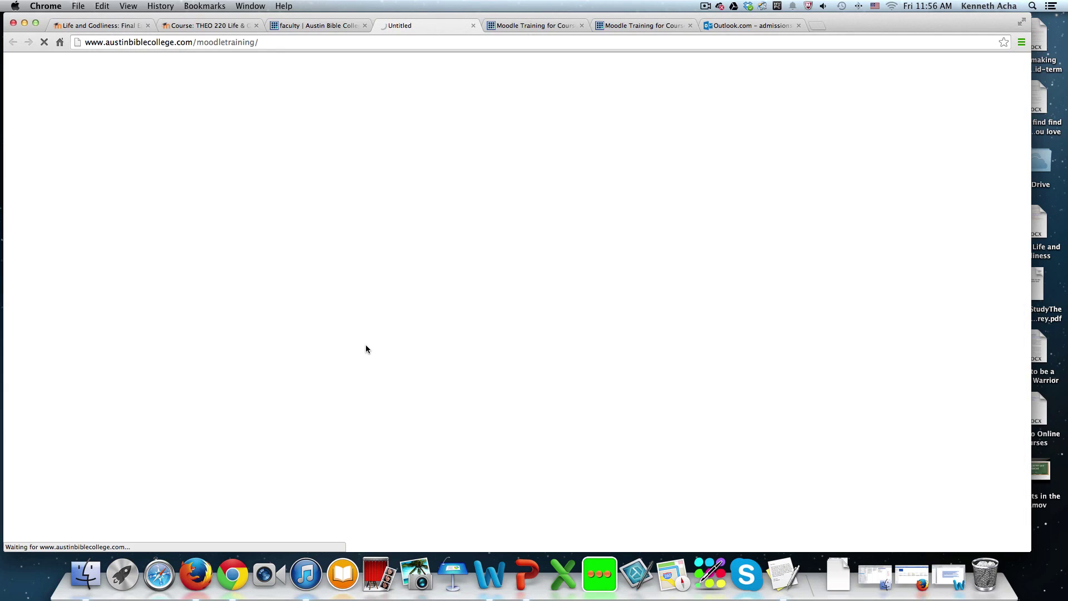
Step: Look through the Moodle training page and follow its "Creating quizzes using gift format" link
{"action": "scroll", "coordinate": [402, 364], "scroll_direction": "down", "scroll_amount": 3}
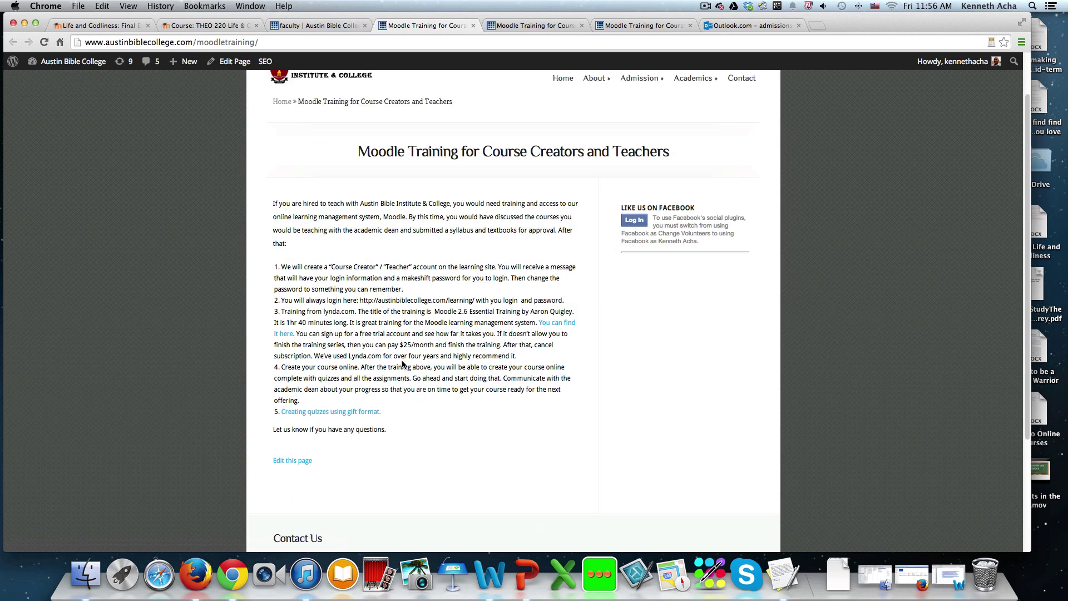
{"action": "scroll", "coordinate": [402, 365], "scroll_direction": "down", "scroll_amount": 5}
{"action": "scroll", "coordinate": [471, 257], "scroll_direction": "up", "scroll_amount": 7}
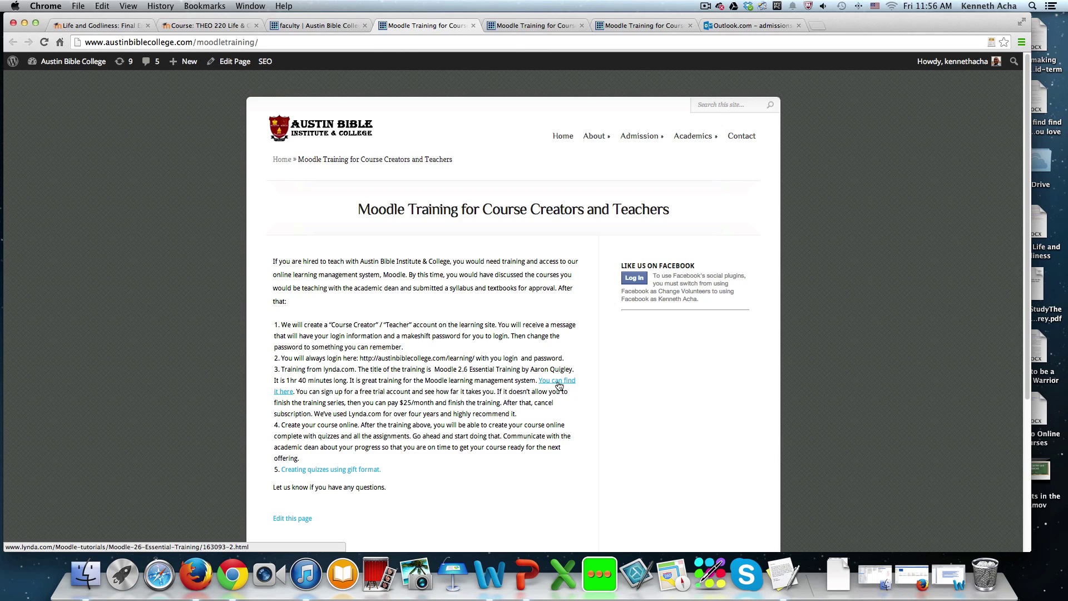
{"action": "left_click", "coordinate": [345, 471]}
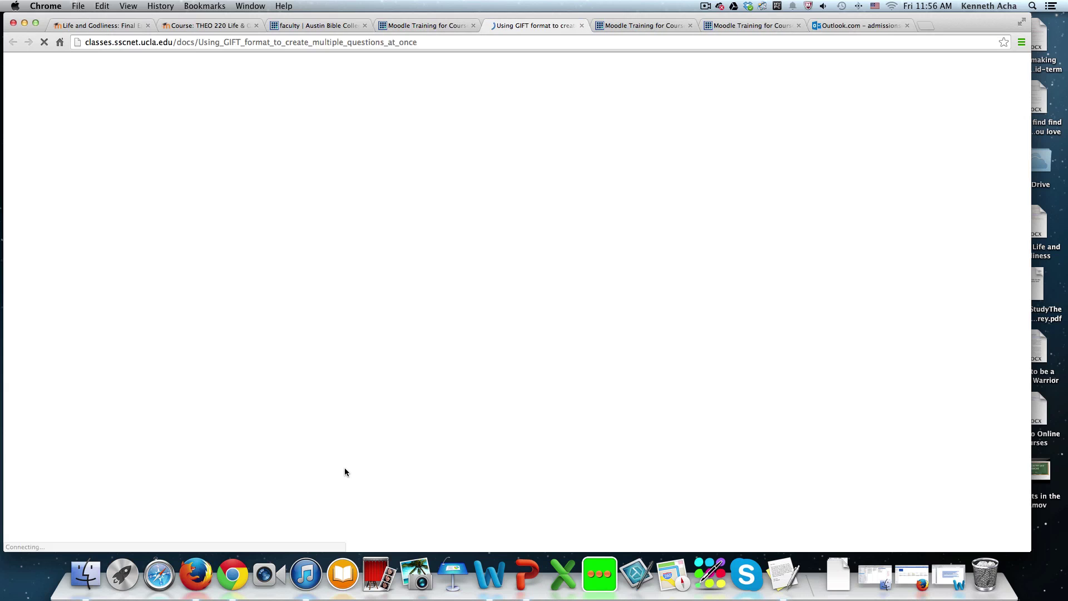
Step: Examine the GIFT format guide's sample quiz, standard question format and question type examples
{"action": "scroll", "coordinate": [453, 339], "scroll_direction": "down", "scroll_amount": 3}
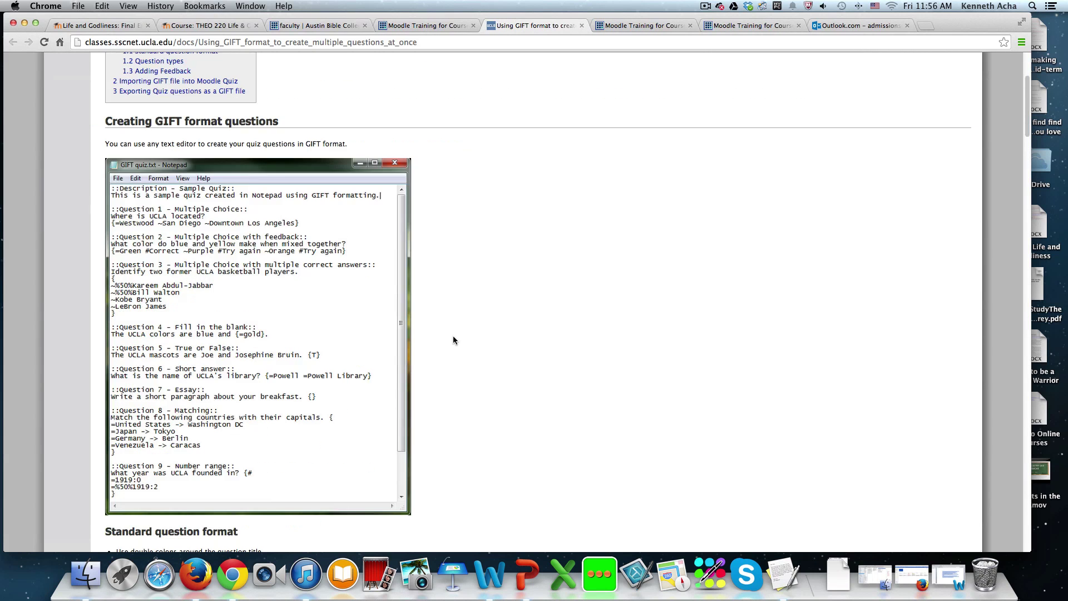
{"action": "scroll", "coordinate": [453, 340], "scroll_direction": "down", "scroll_amount": 3}
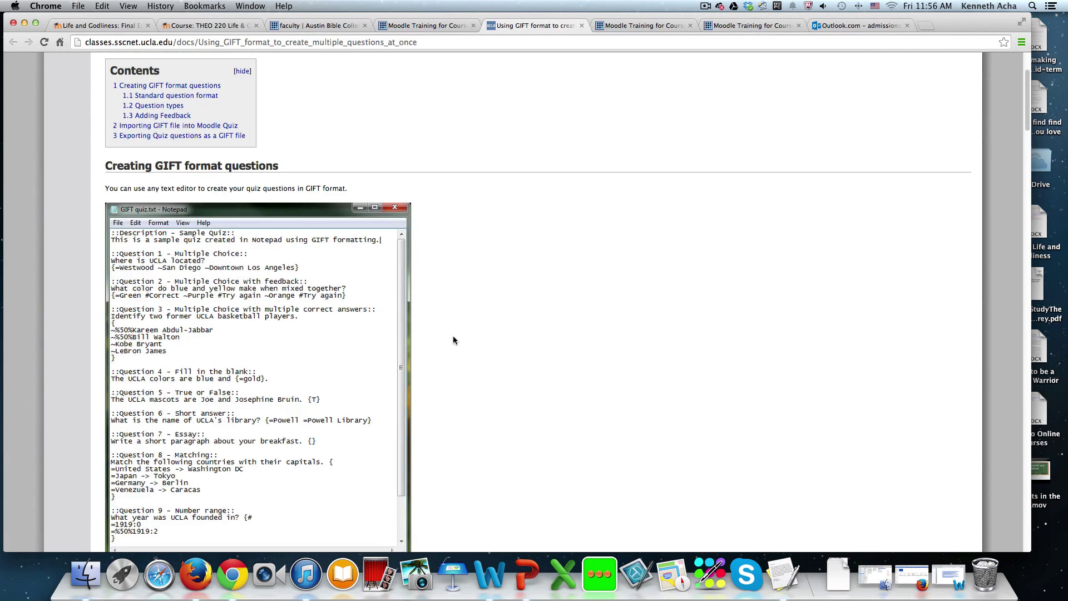
{"action": "scroll", "coordinate": [453, 336], "scroll_direction": "up", "scroll_amount": 3}
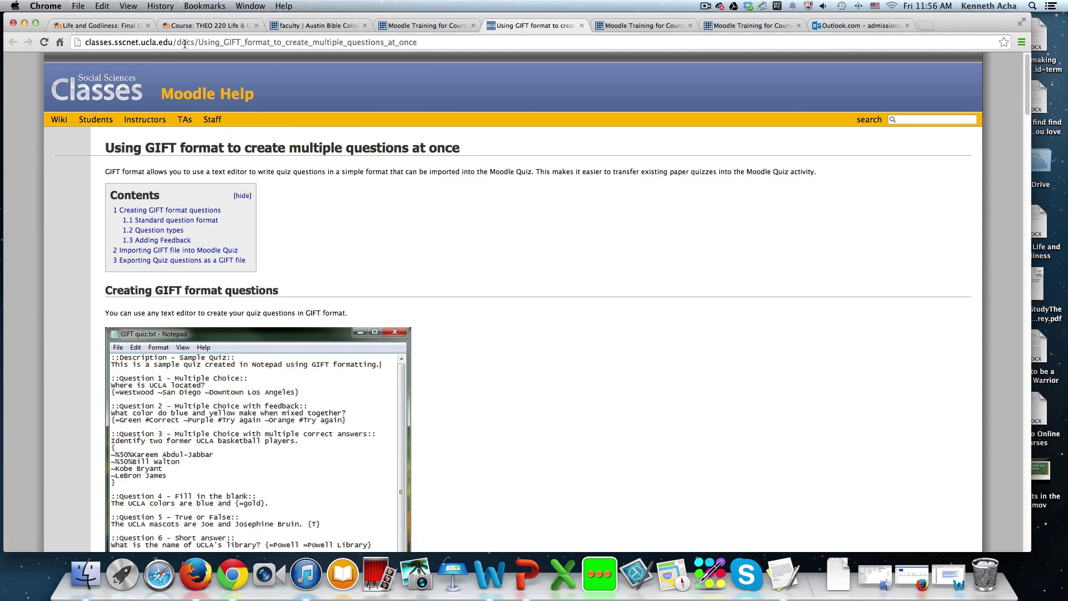
{"action": "scroll", "coordinate": [516, 288], "scroll_direction": "down", "scroll_amount": 1}
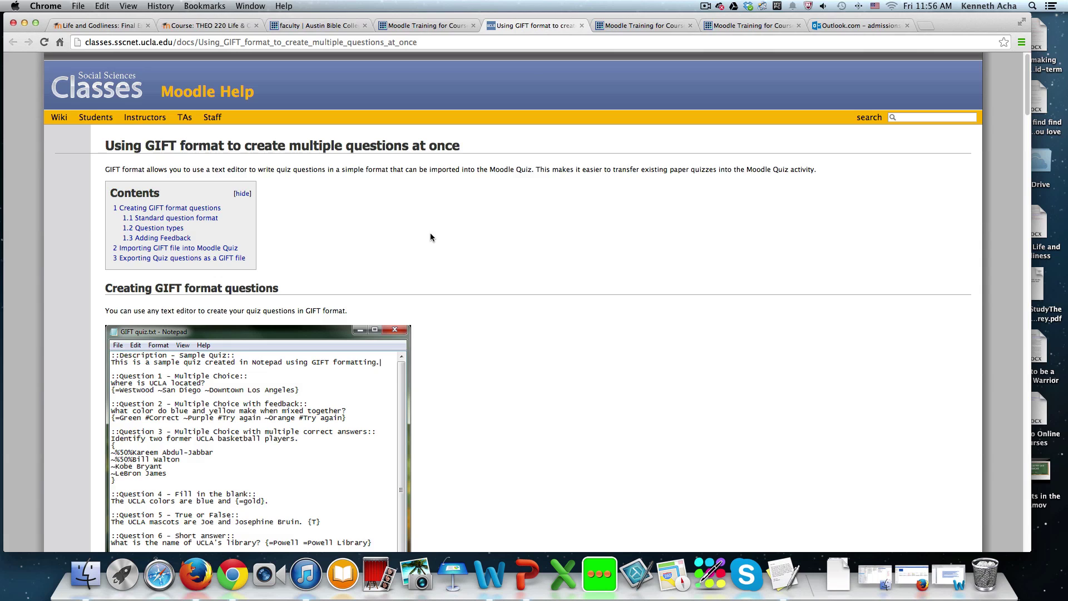
{"action": "scroll", "coordinate": [391, 231], "scroll_direction": "down", "scroll_amount": 5}
{"action": "scroll", "coordinate": [392, 233], "scroll_direction": "down", "scroll_amount": 1}
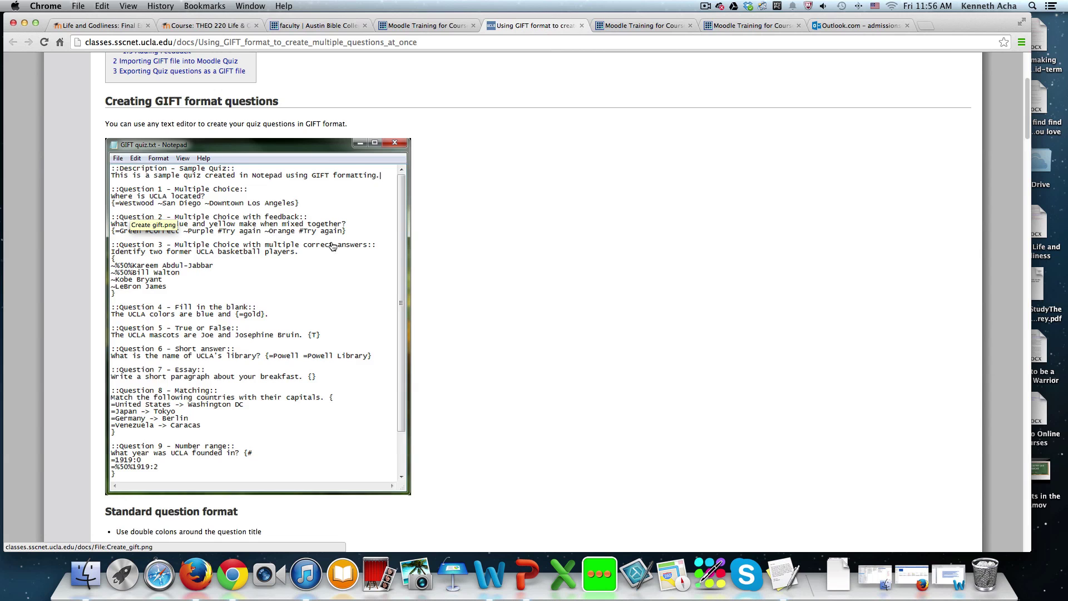
{"action": "scroll", "coordinate": [332, 245], "scroll_direction": "down", "scroll_amount": 12}
{"action": "scroll", "coordinate": [332, 245], "scroll_direction": "down", "scroll_amount": 1}
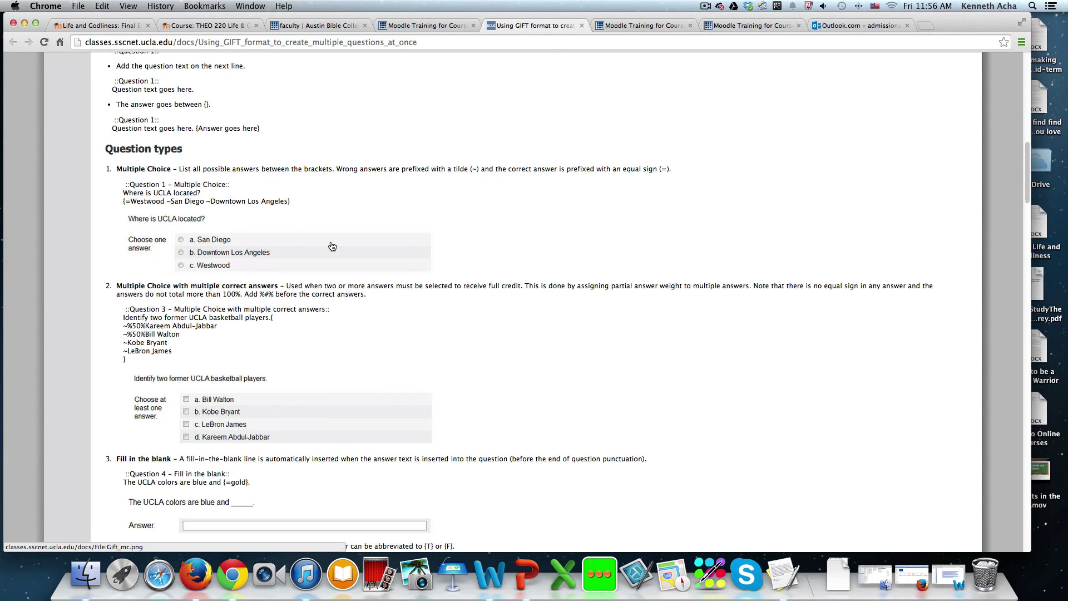
{"action": "scroll", "coordinate": [332, 245], "scroll_direction": "up", "scroll_amount": 18}
{"action": "scroll", "coordinate": [341, 340], "scroll_direction": "down", "scroll_amount": 20}
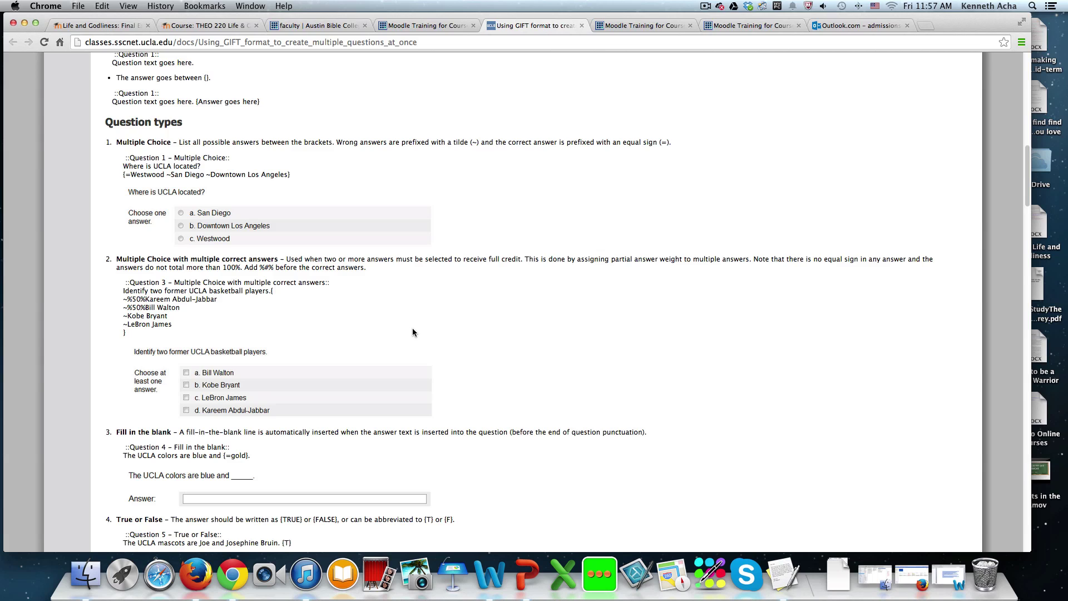
Step: Find "Essay" in the GIFT guide and copy the "Question 7 - Essay" example with its title and question lines
{"action": "key", "text": "super+f"}
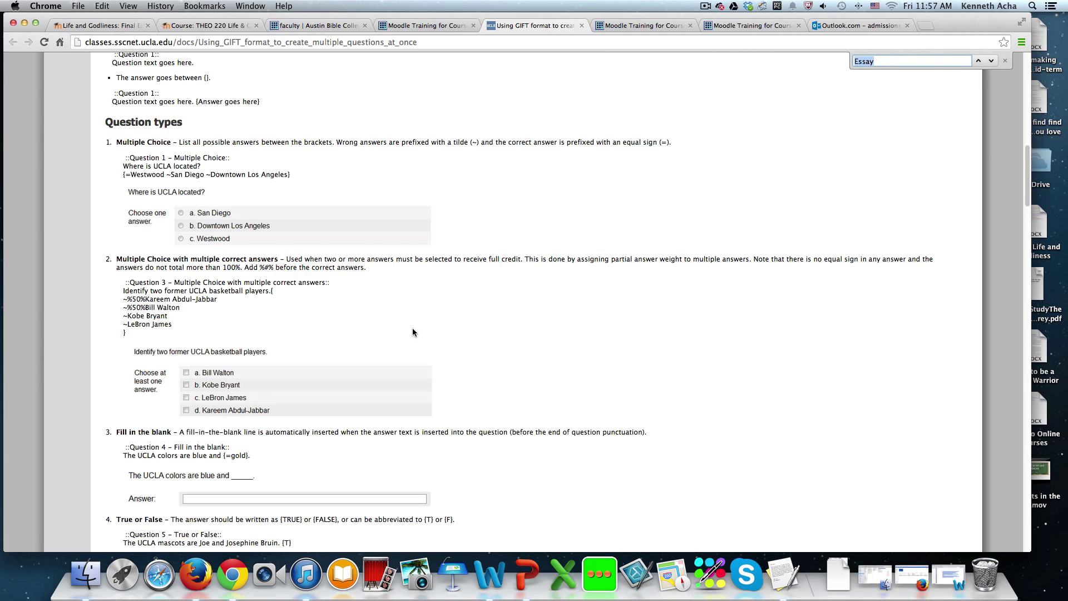
{"action": "key", "text": "Return"}
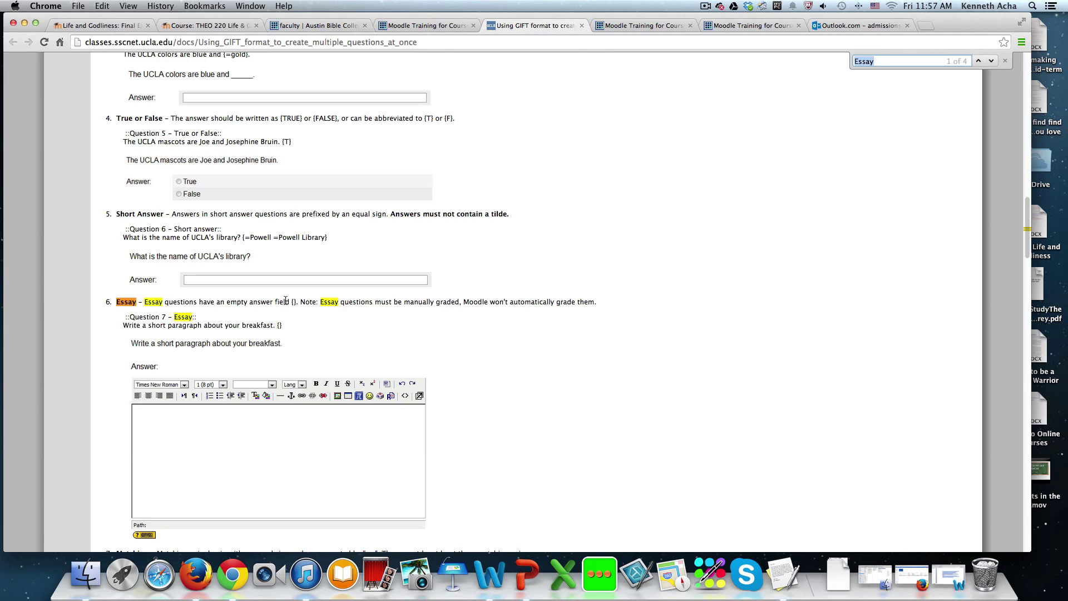
{"action": "left_click_drag", "start_coordinate": [298, 303], "coordinate": [288, 304]}
{"action": "mouse_move", "coordinate": [126, 316]}
{"action": "left_mouse_down"}
{"action": "mouse_move", "coordinate": [293, 333]}
{"action": "mouse_move", "coordinate": [123, 314]}
{"action": "left_mouse_up"}
{"action": "left_click", "coordinate": [291, 331]}
{"action": "right_click", "coordinate": [141, 321]}
{"action": "left_click", "coordinate": [162, 323]}
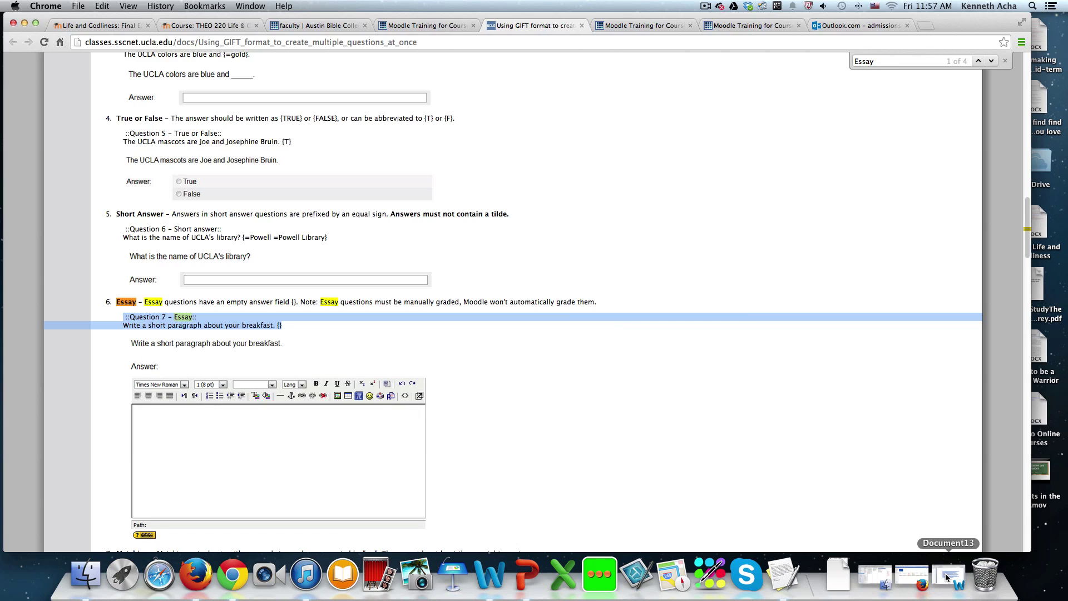
Step: Return to the Life & Godliness text file and paste the essay example on its own lines below the first question
{"action": "left_click", "coordinate": [25, 24]}
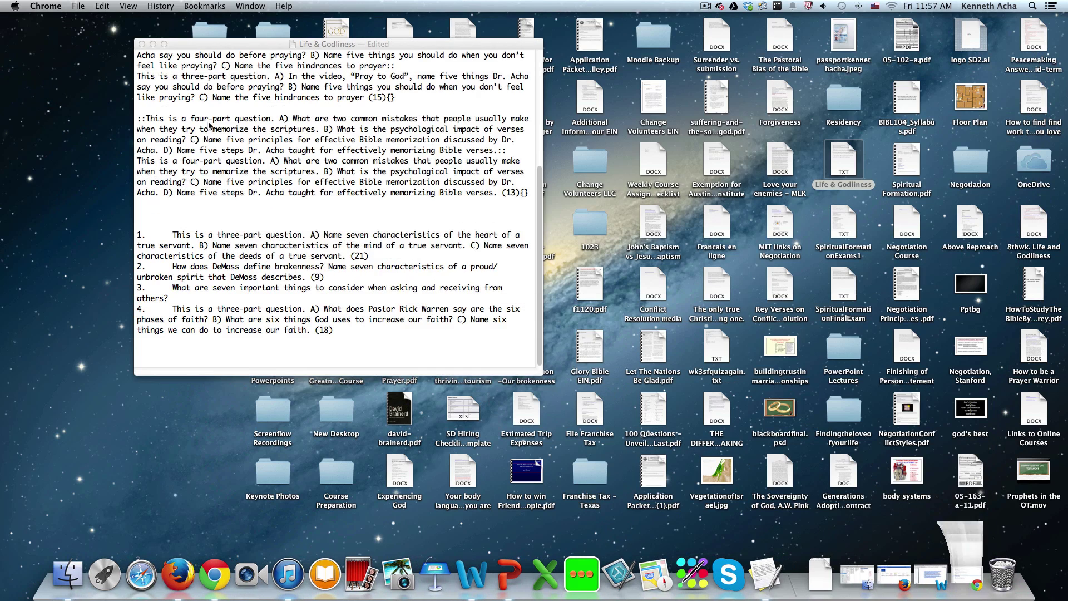
{"action": "scroll", "coordinate": [388, 209], "scroll_direction": "up", "scroll_amount": 5}
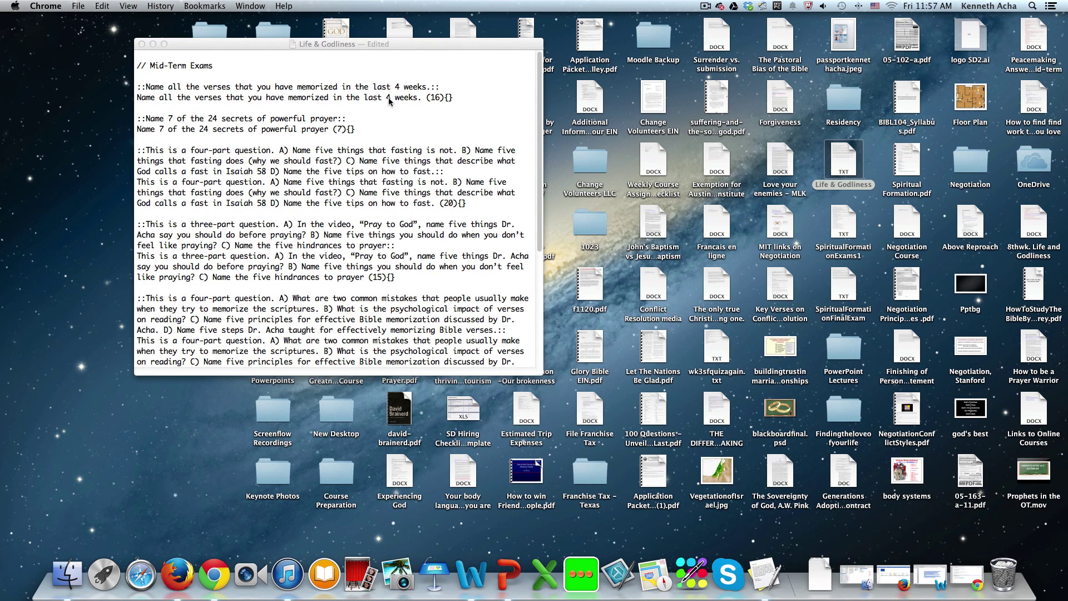
{"action": "scroll", "coordinate": [372, 127], "scroll_direction": "down", "scroll_amount": 2}
{"action": "scroll", "coordinate": [373, 129], "scroll_direction": "up", "scroll_amount": 2}
{"action": "left_click", "coordinate": [461, 97]}
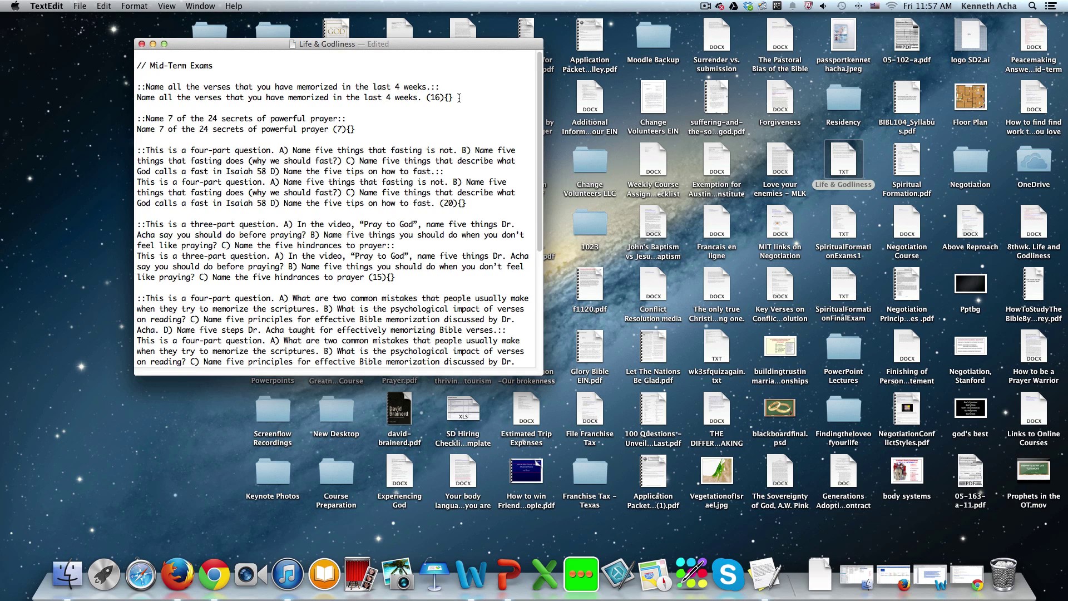
{"action": "key", "text": "Return"}
{"action": "key", "text": "Return"}
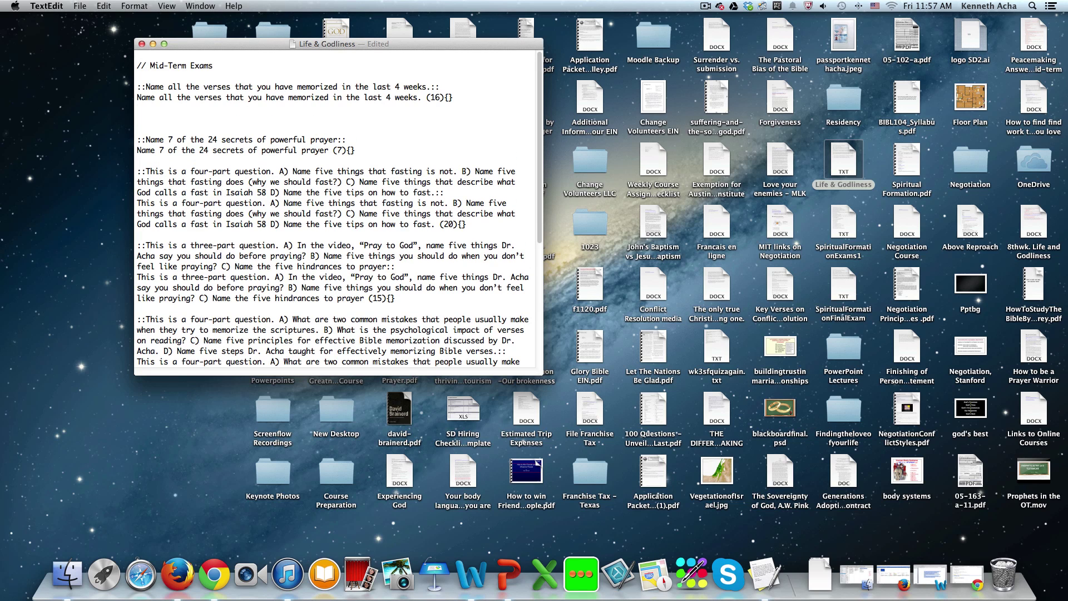
{"action": "key", "text": "super+v"}
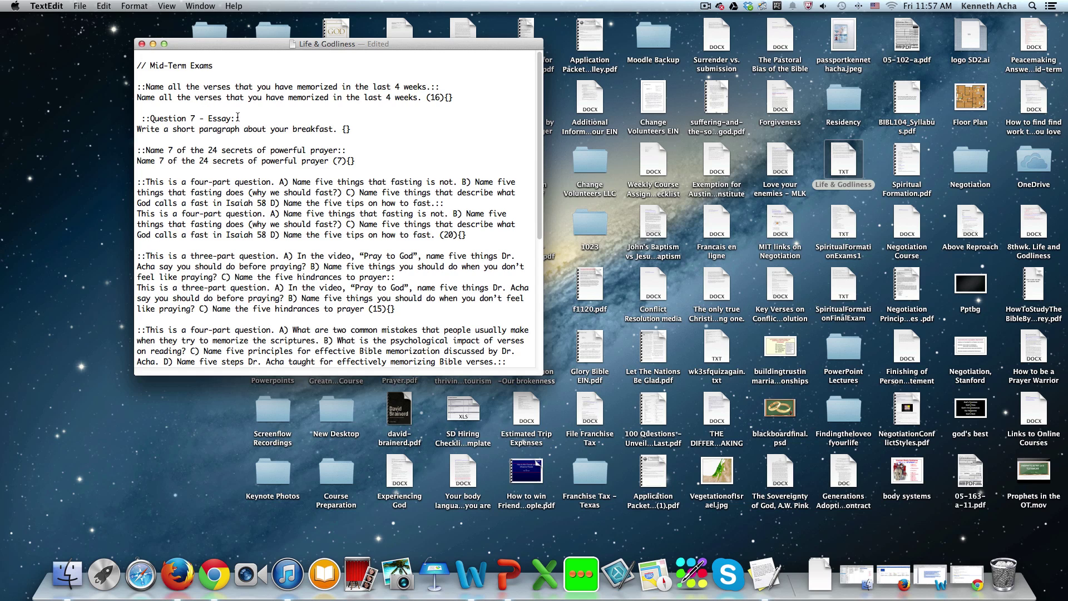
Step: Highlight the title between the double colons and the question sentence of the pasted essay example to examine its structure
{"action": "left_click_drag", "start_coordinate": [230, 118], "coordinate": [145, 118]}
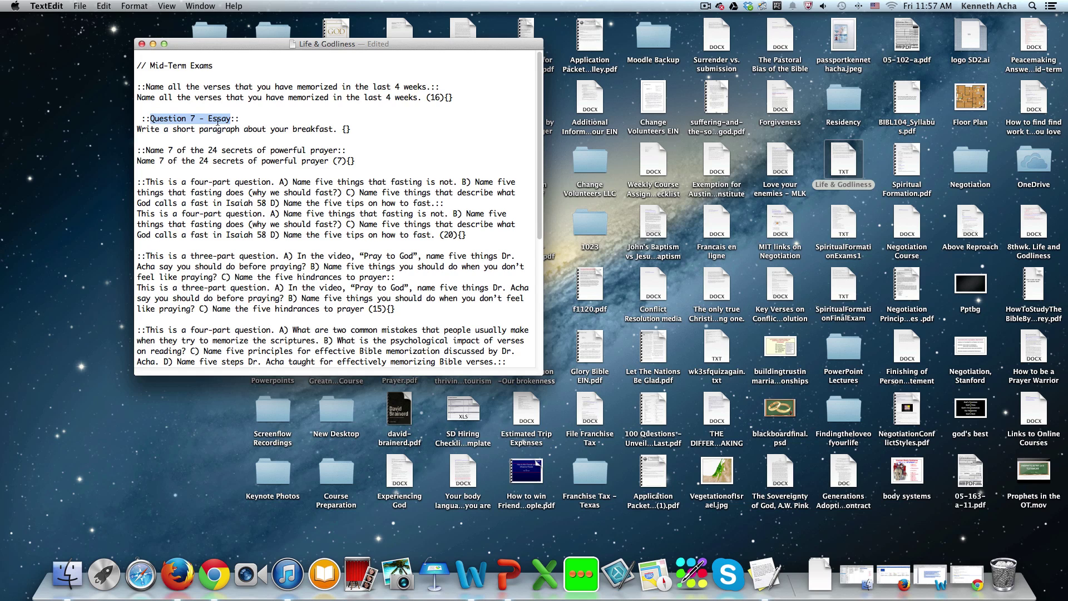
{"action": "left_click", "coordinate": [240, 119]}
{"action": "left_click_drag", "start_coordinate": [137, 127], "coordinate": [342, 129]}
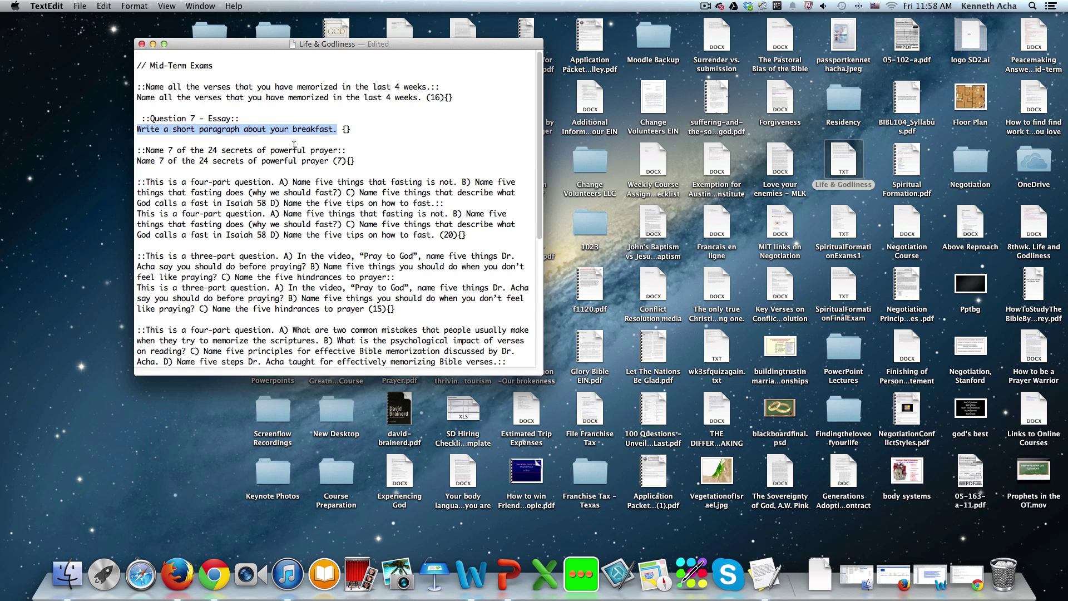
Step: Remove the number before the first pasted exam question and add a blank line after the first and second ones
{"action": "scroll", "coordinate": [340, 171], "scroll_direction": "down", "scroll_amount": 10}
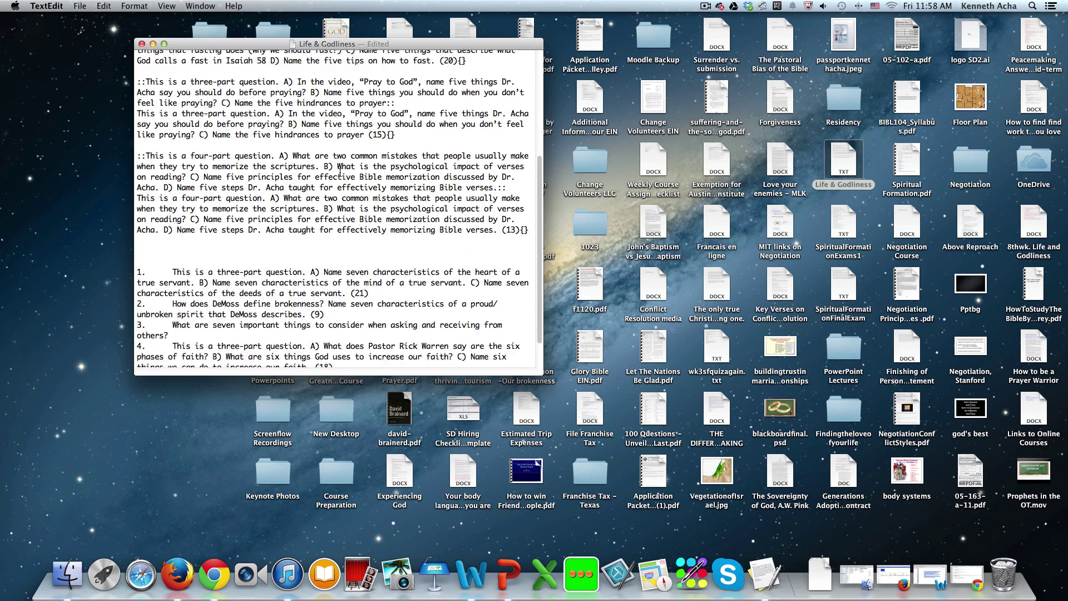
{"action": "scroll", "coordinate": [340, 172], "scroll_direction": "down", "scroll_amount": 1}
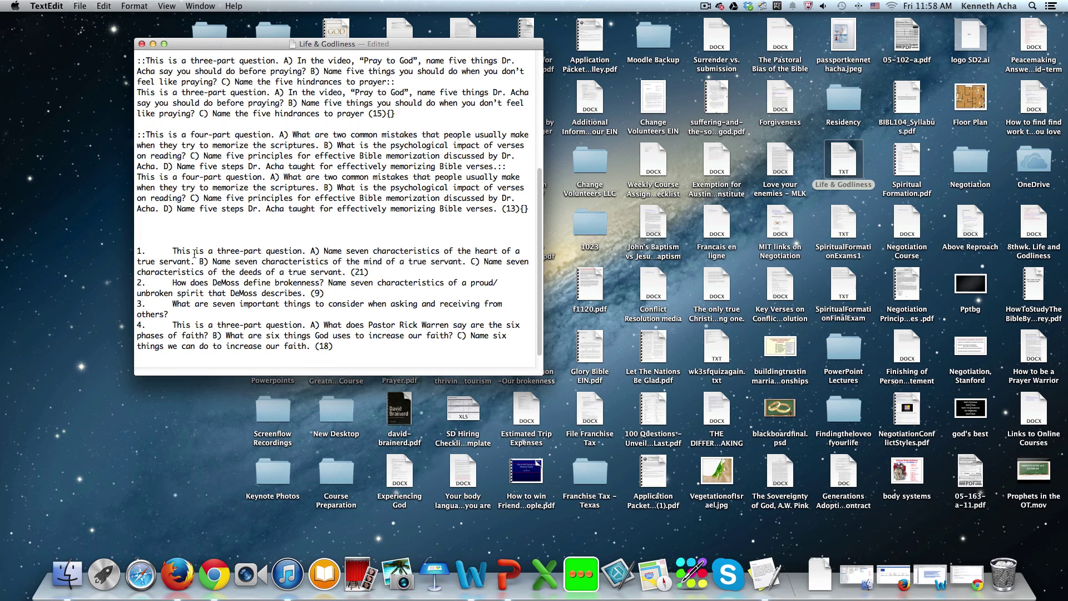
{"action": "key", "text": "BackSpace"}
{"action": "key", "text": "BackSpace"}
{"action": "key", "text": "BackSpace"}
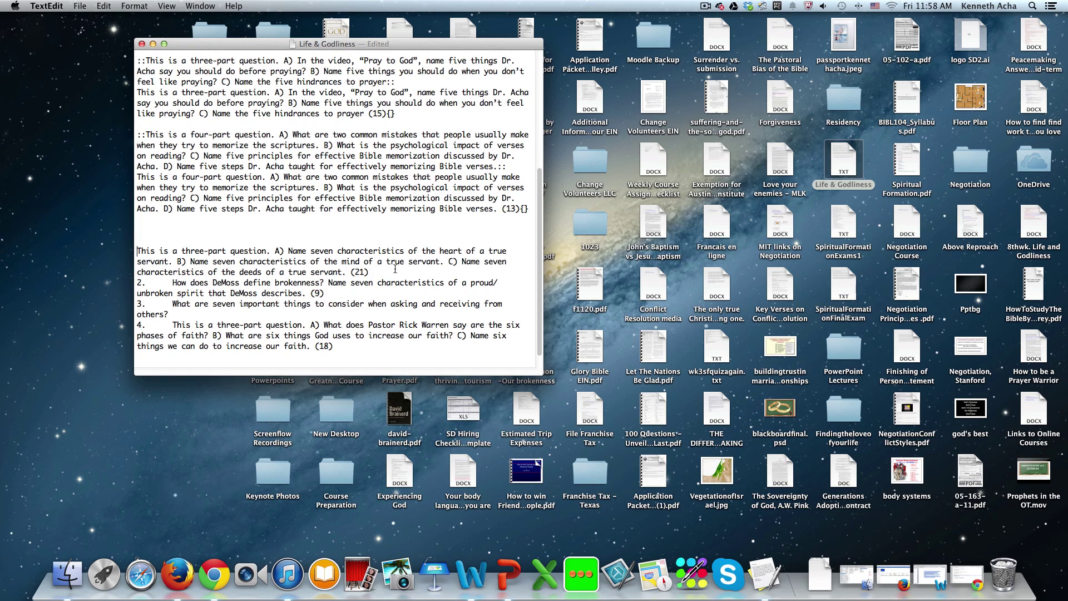
{"action": "left_click", "coordinate": [393, 269]}
{"action": "key", "text": "Return"}
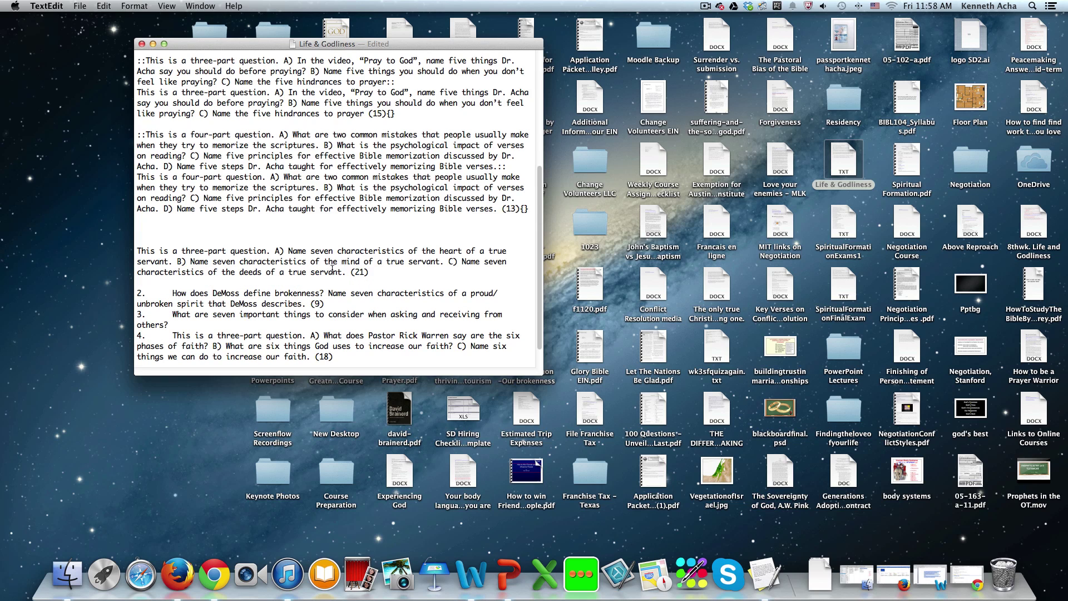
{"action": "scroll", "coordinate": [332, 270], "scroll_direction": "down", "scroll_amount": 2}
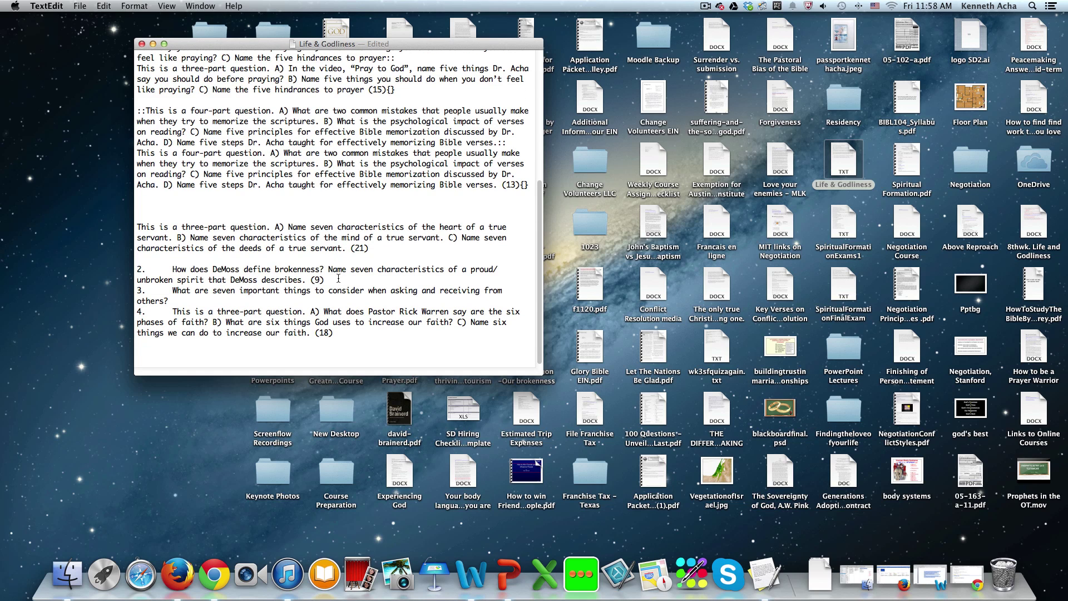
{"action": "key", "text": "Return"}
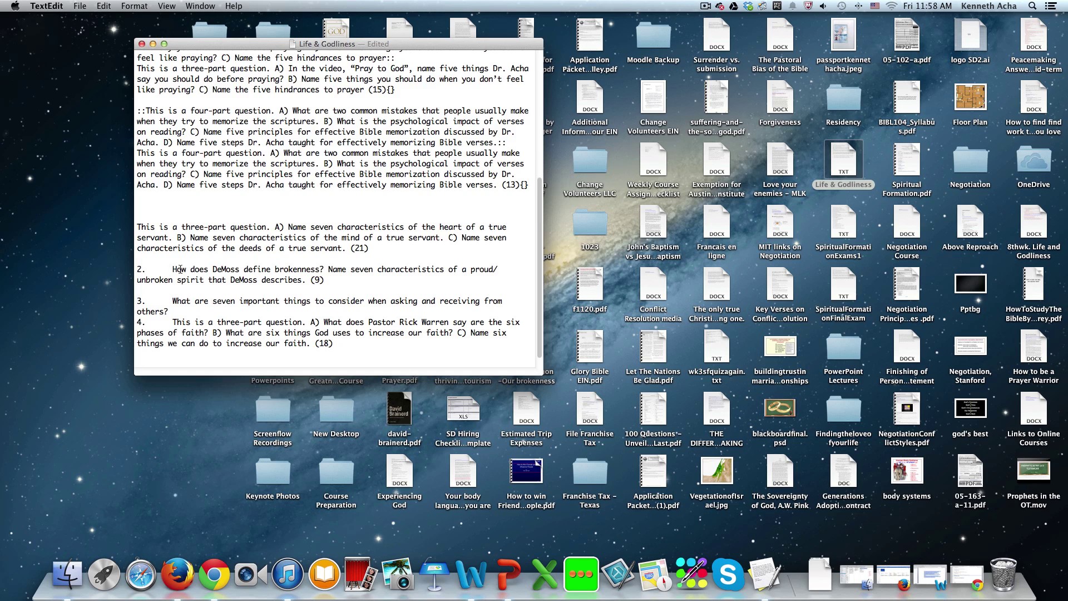
Step: Remove the list numbers and indents before the second and third pasted exam questions
{"action": "left_click", "coordinate": [177, 268]}
{"action": "key", "text": "BackSpace"}
{"action": "key", "text": "BackSpace"}
{"action": "key", "text": "BackSpace"}
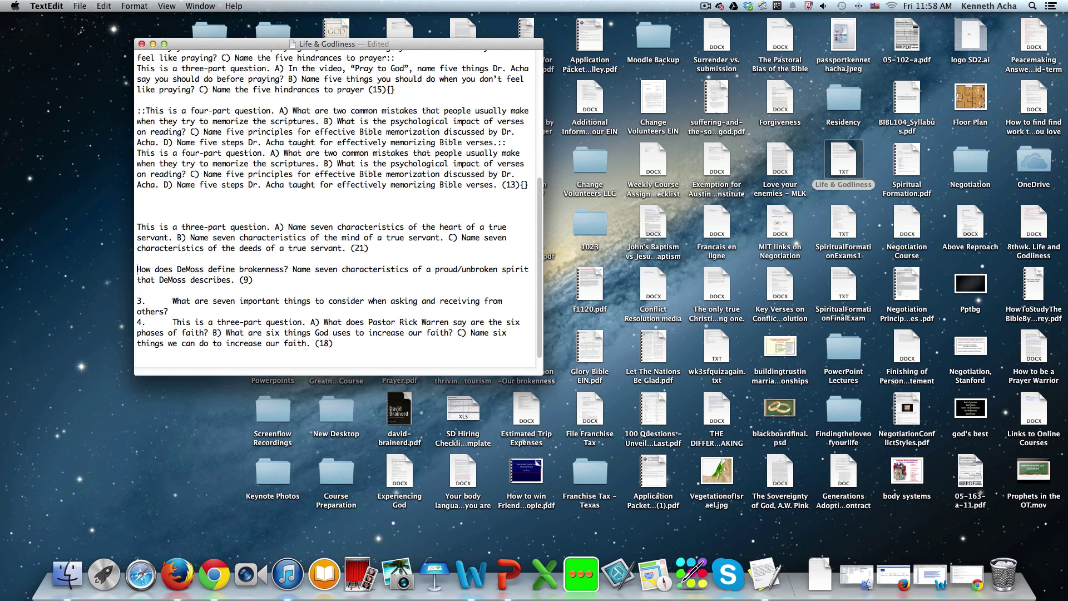
{"action": "left_click", "coordinate": [172, 301]}
{"action": "key", "text": "BackSpace"}
{"action": "key", "text": "BackSpace"}
{"action": "key", "text": "BackSpace"}
Step: Remove the number before the fourth exam question and insert a blank line above it
{"action": "left_click", "coordinate": [173, 312]}
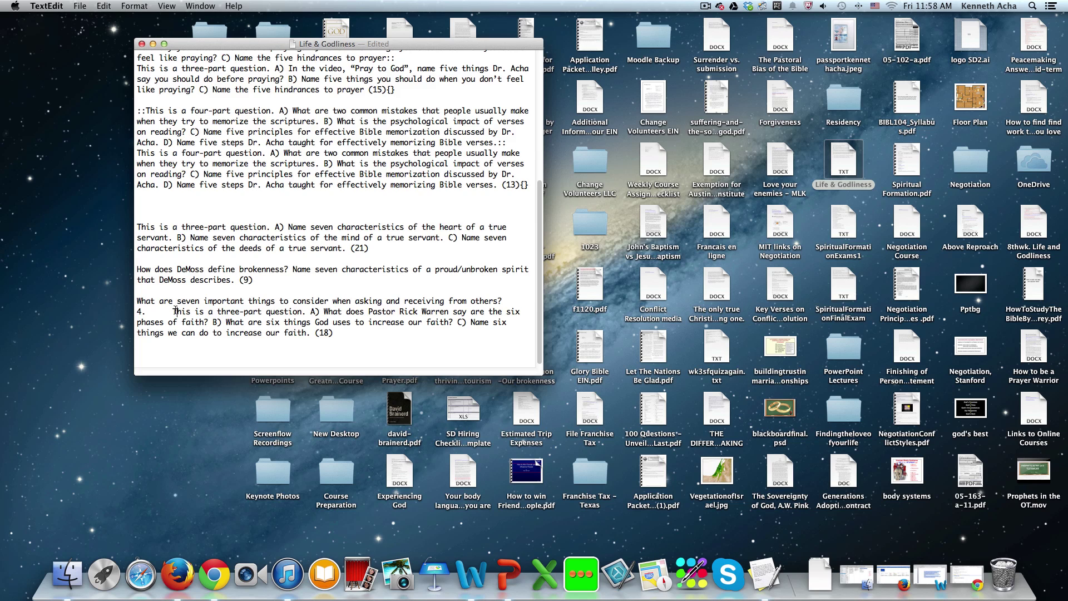
{"action": "key", "text": "BackSpace"}
{"action": "key", "text": "BackSpace"}
{"action": "key", "text": "BackSpace"}
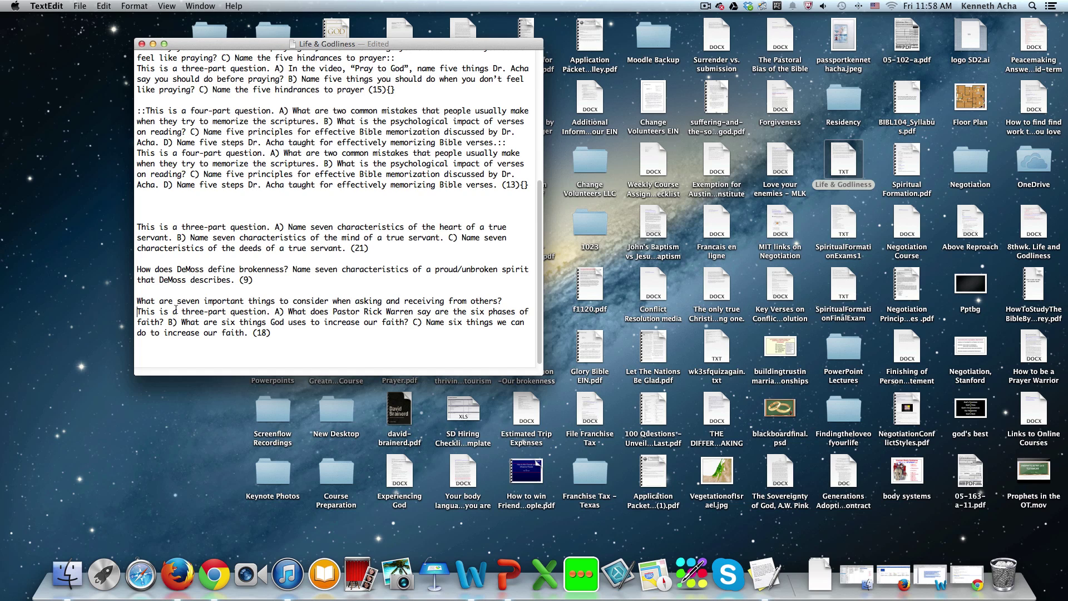
{"action": "key", "text": "Return"}
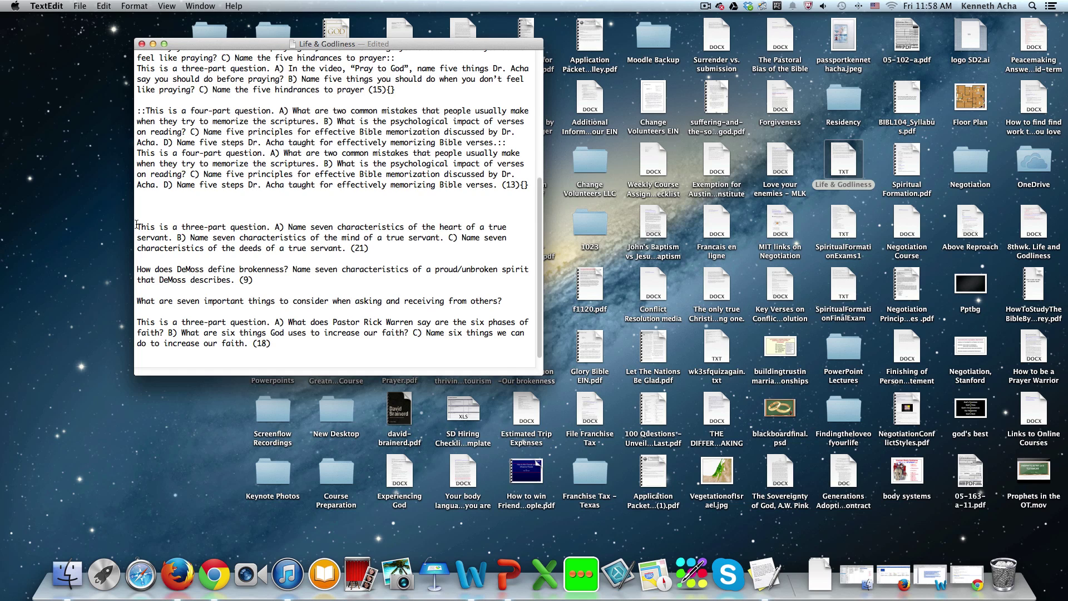
Step: Replace the file's first question title between the double colons with the three-part true servant question cut from the pasted exam questions
{"action": "left_click_drag", "start_coordinate": [137, 226], "coordinate": [368, 249]}
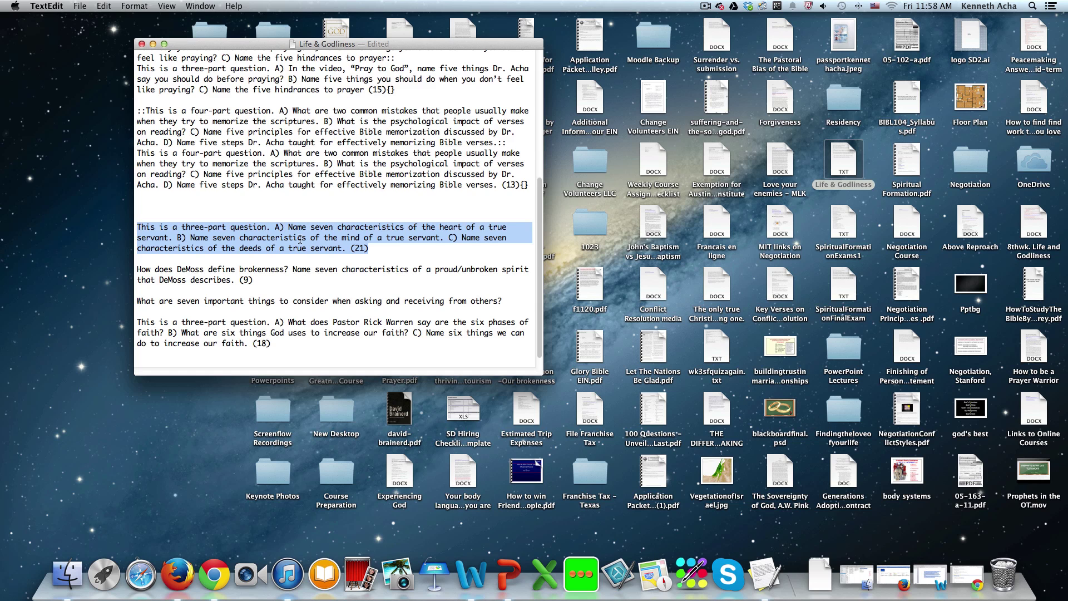
{"action": "right_click", "coordinate": [299, 239]}
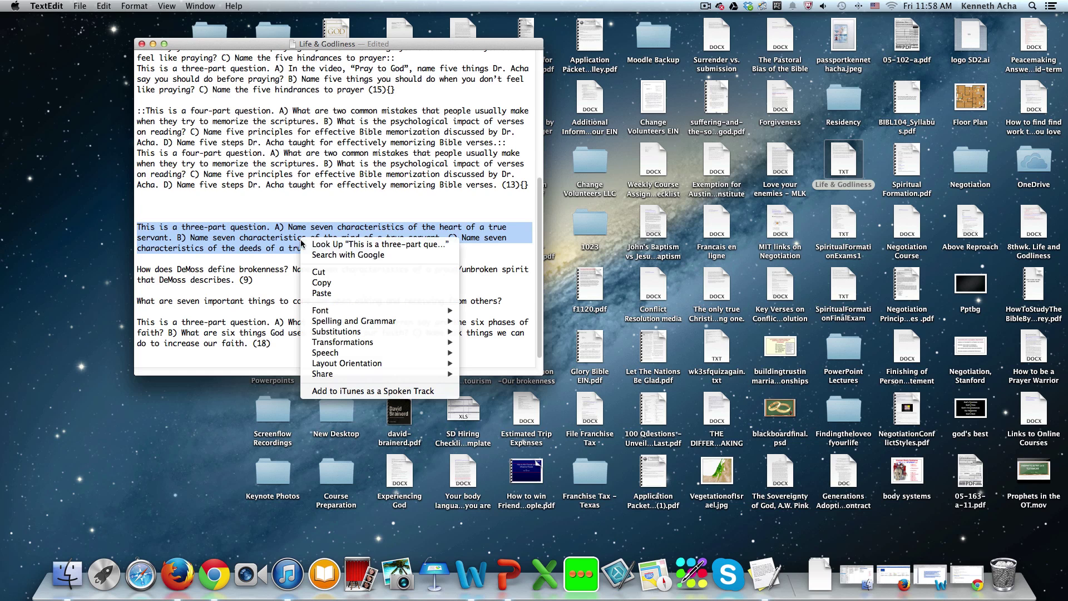
{"action": "left_click", "coordinate": [313, 273]}
{"action": "scroll", "coordinate": [309, 242], "scroll_direction": "up", "scroll_amount": 7}
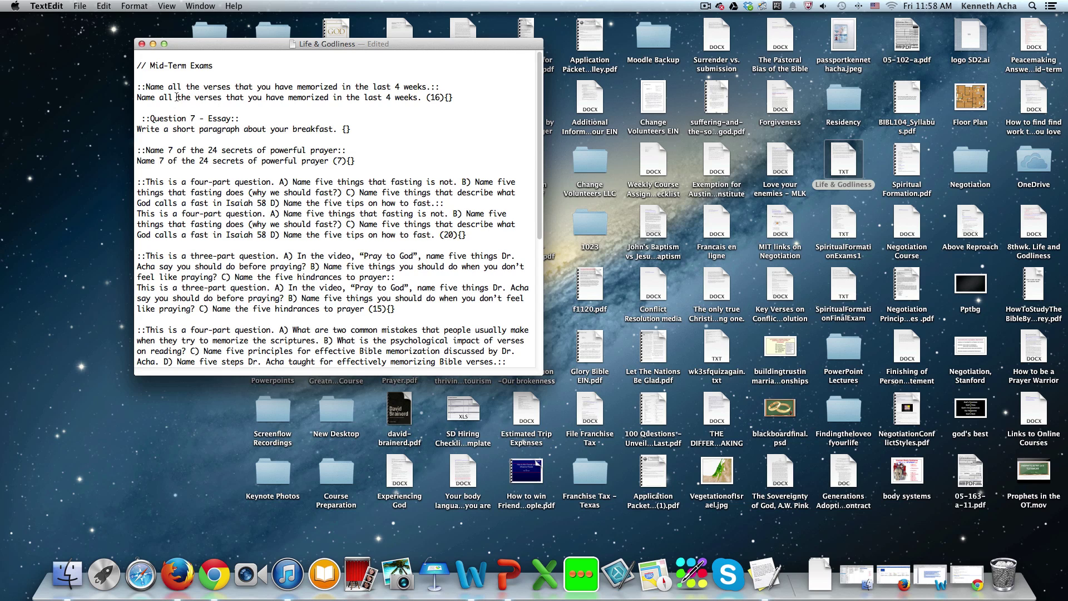
{"action": "left_click_drag", "start_coordinate": [147, 85], "coordinate": [432, 86]}
{"action": "key", "text": "BackSpace"}
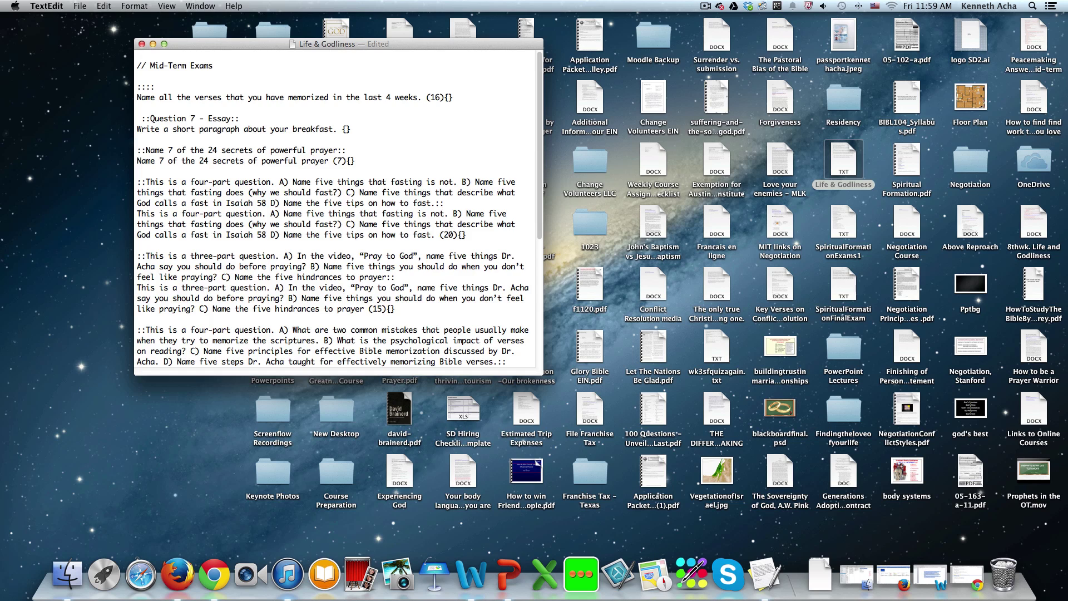
{"action": "key", "text": "super+v"}
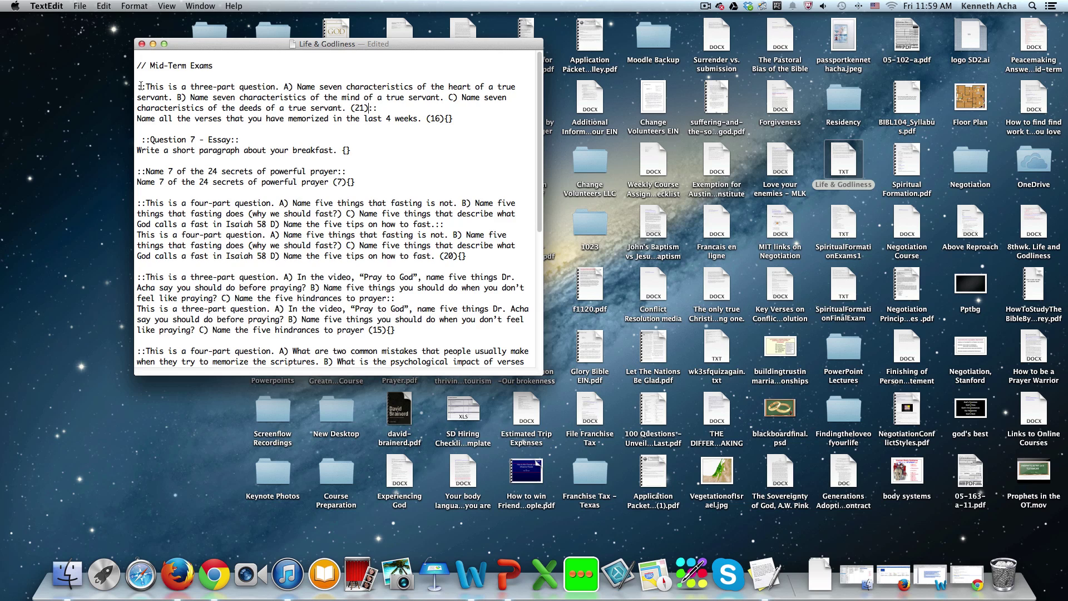
Step: Remove the (21) from the first question's title and replace its memorized-verses text with the full three-part true servant question
{"action": "left_click", "coordinate": [142, 86]}
{"action": "left_click_drag", "start_coordinate": [231, 139], "coordinate": [149, 139]}
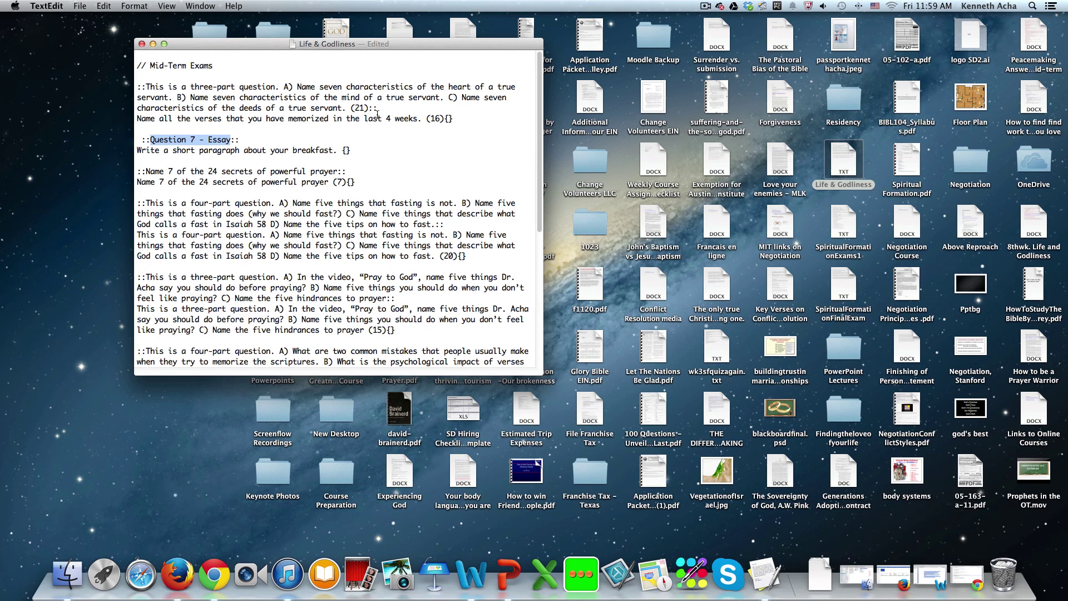
{"action": "left_click", "coordinate": [373, 108]}
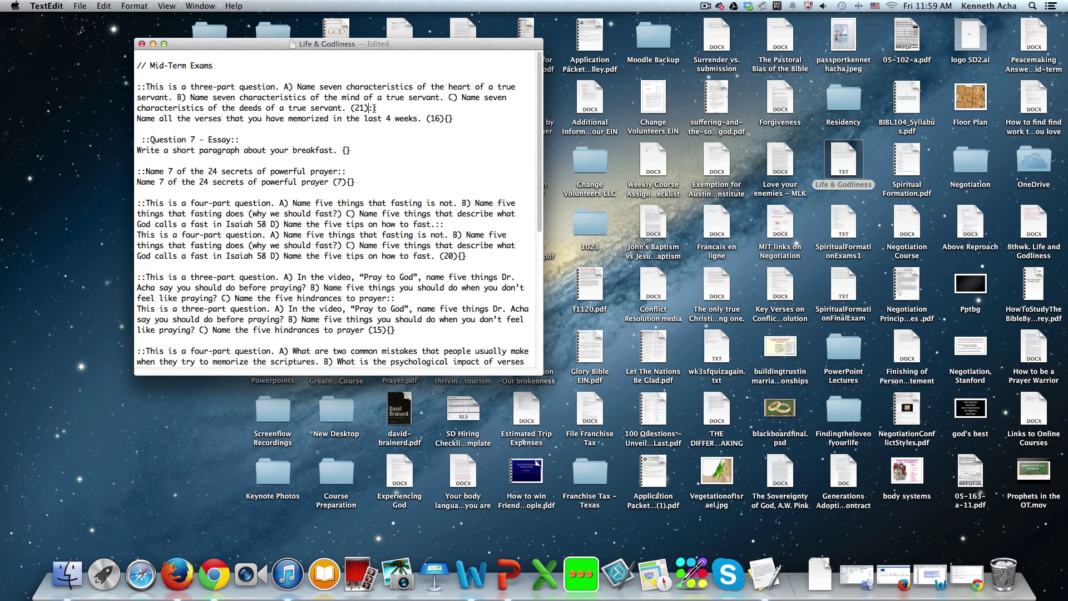
{"action": "key", "text": "BackSpace"}
{"action": "key", "text": "BackSpace"}
{"action": "key", "text": "BackSpace"}
{"action": "key", "text": "BackSpace"}
{"action": "key", "text": "BackSpace"}
{"action": "left_click_drag", "start_coordinate": [444, 118], "coordinate": [138, 118]}
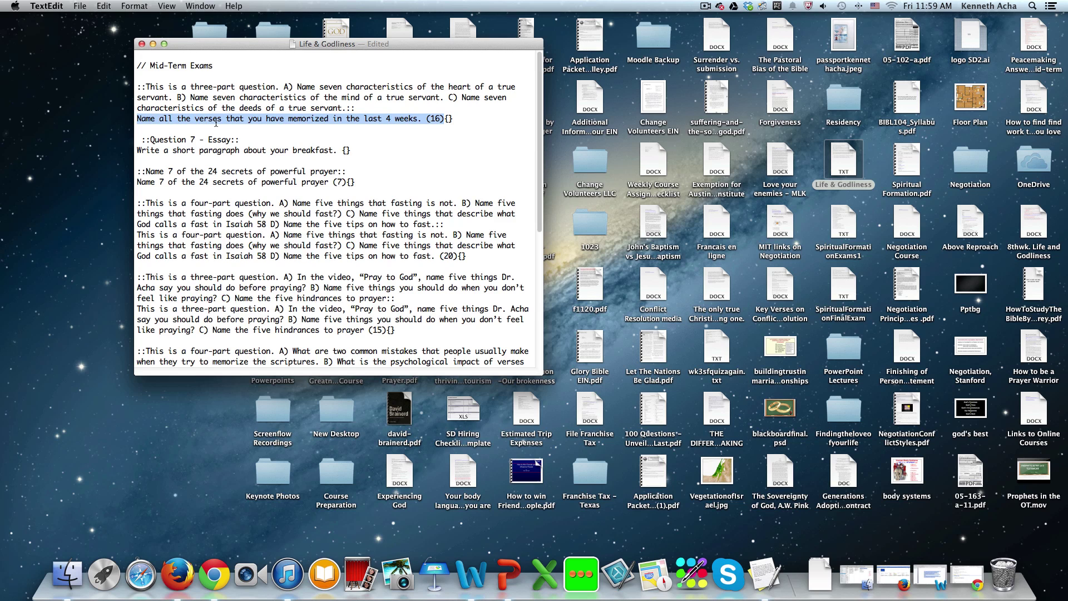
{"action": "key", "text": "super+v"}
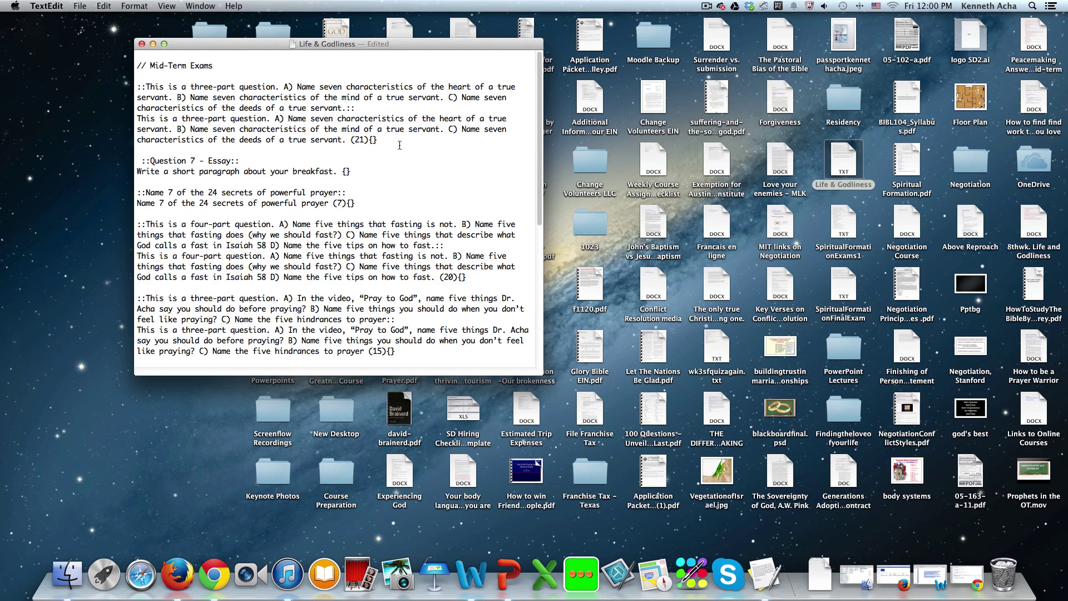
Step: Remove the blank line between the second and third questions and insert it again
{"action": "scroll", "coordinate": [403, 147], "scroll_direction": "down", "scroll_amount": 1}
{"action": "scroll", "coordinate": [403, 147], "scroll_direction": "down", "scroll_amount": 1}
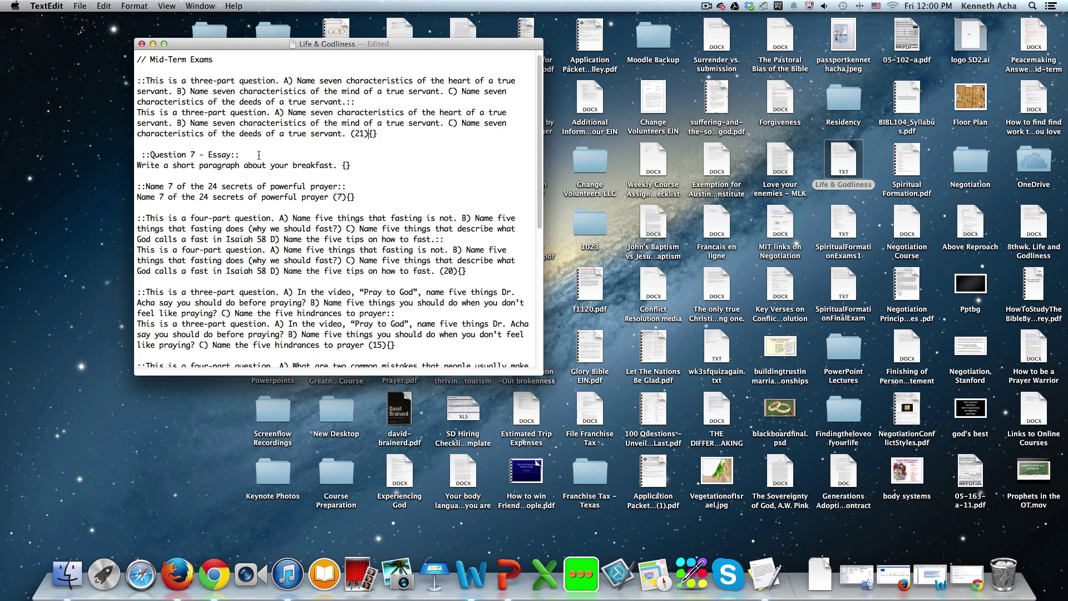
{"action": "scroll", "coordinate": [258, 155], "scroll_direction": "down", "scroll_amount": 1}
{"action": "left_click", "coordinate": [150, 141]}
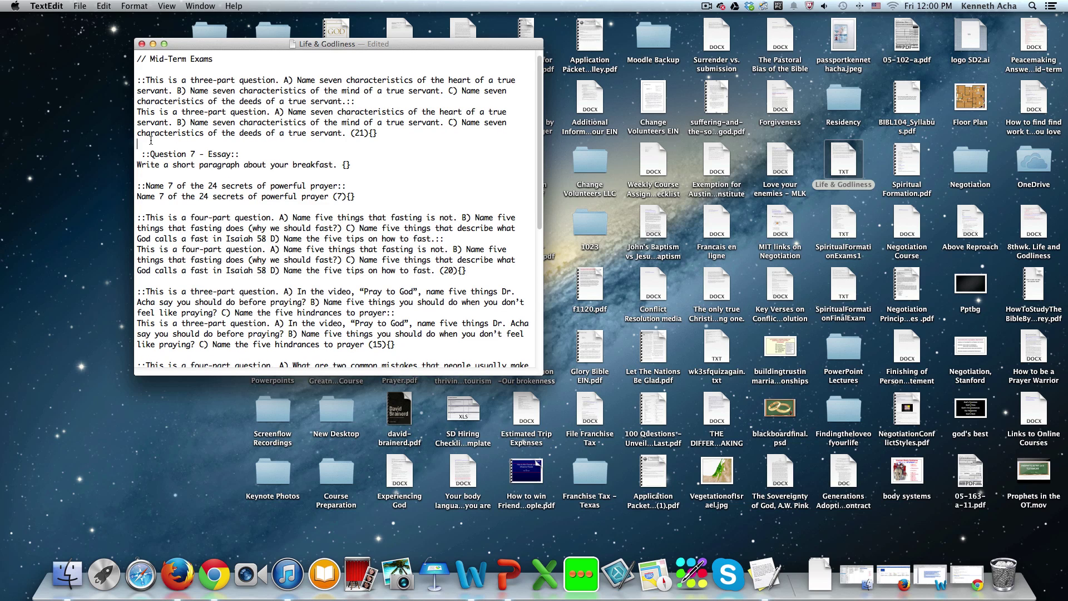
{"action": "left_click", "coordinate": [142, 279]}
{"action": "left_click", "coordinate": [163, 147]}
{"action": "key", "text": "BackSpace"}
{"action": "key", "text": "Return"}
{"action": "left_click", "coordinate": [150, 177]}
{"action": "key", "text": "BackSpace"}
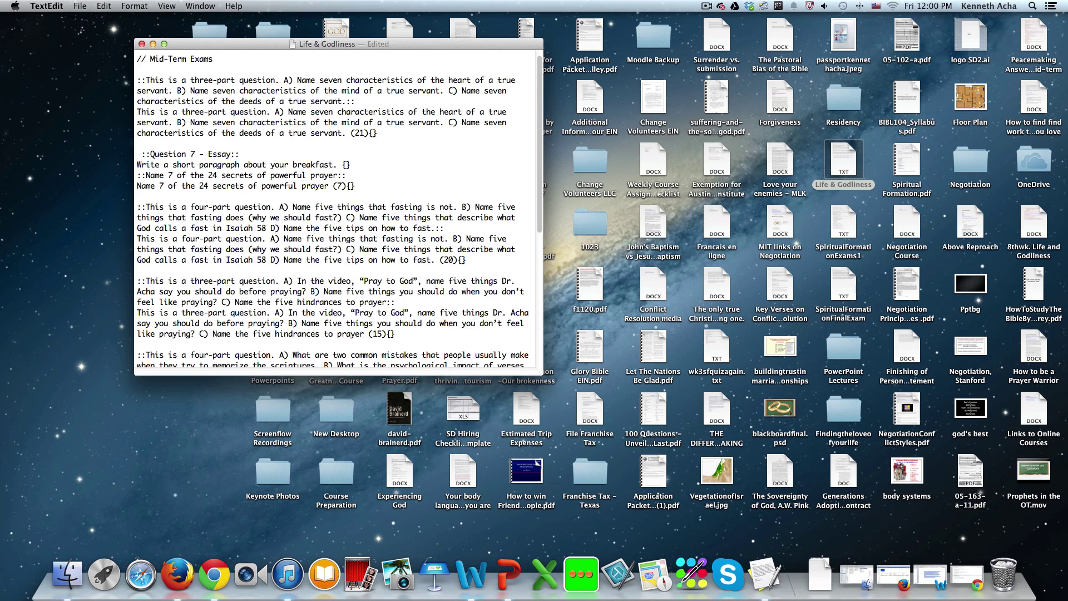
{"action": "key", "text": "Return"}
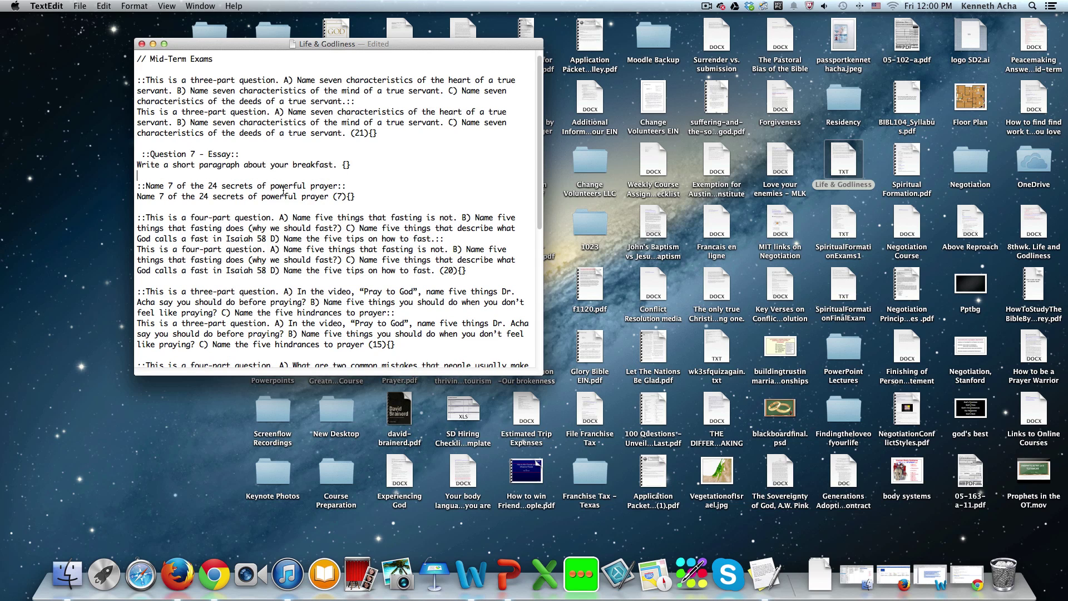
Step: Replace the "Question 7 - Essay" title with the DeMoss brokenness question cut from the pasted exam questions
{"action": "scroll", "coordinate": [299, 199], "scroll_direction": "down", "scroll_amount": 5}
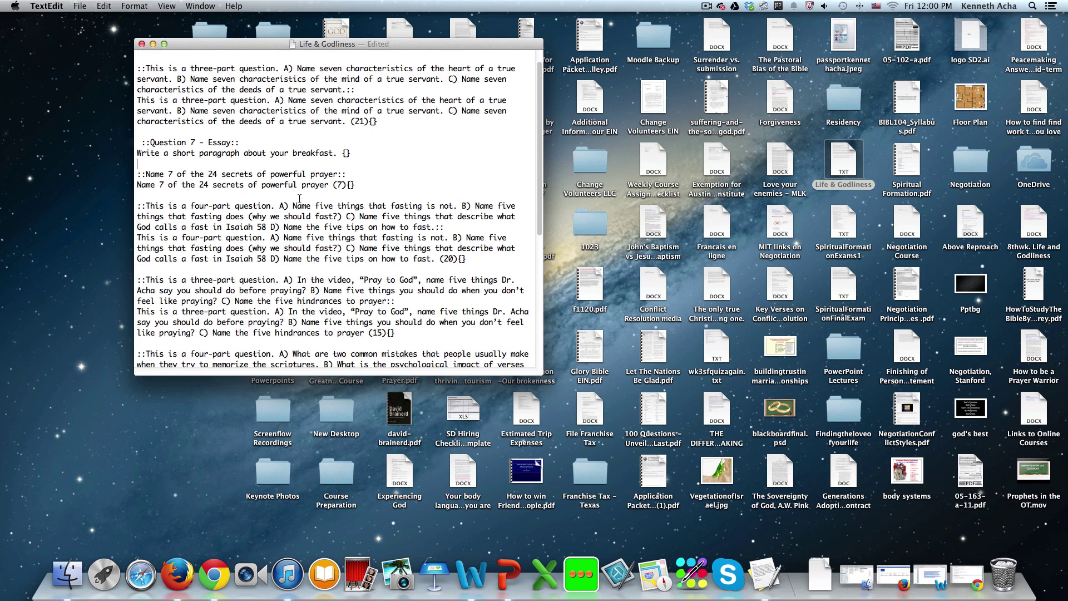
{"action": "scroll", "coordinate": [299, 198], "scroll_direction": "down", "scroll_amount": 15}
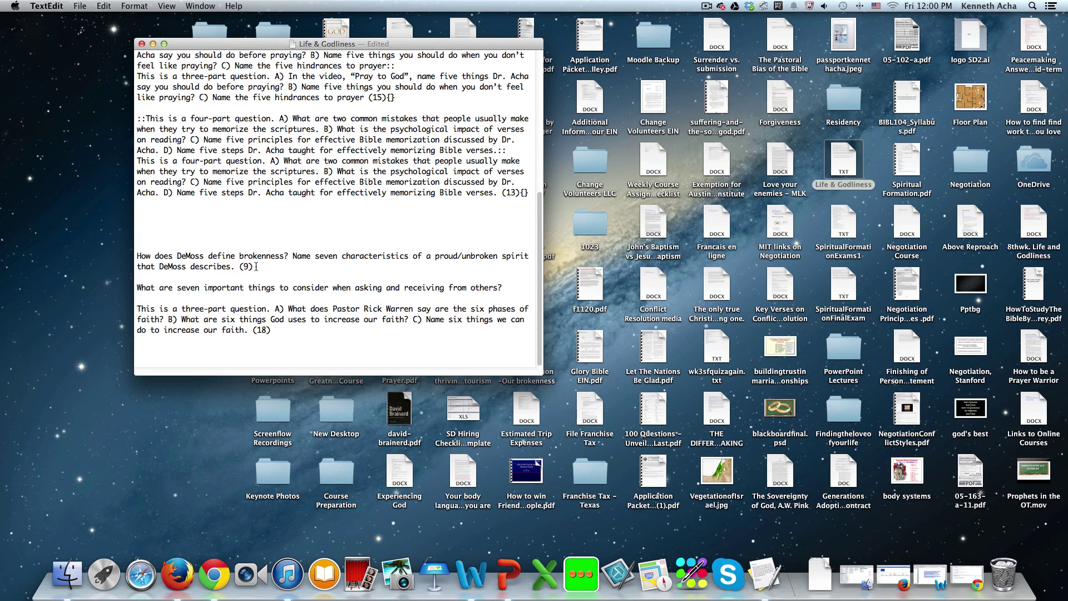
{"action": "left_click_drag", "start_coordinate": [256, 266], "coordinate": [134, 255]}
{"action": "right_click", "coordinate": [170, 258]}
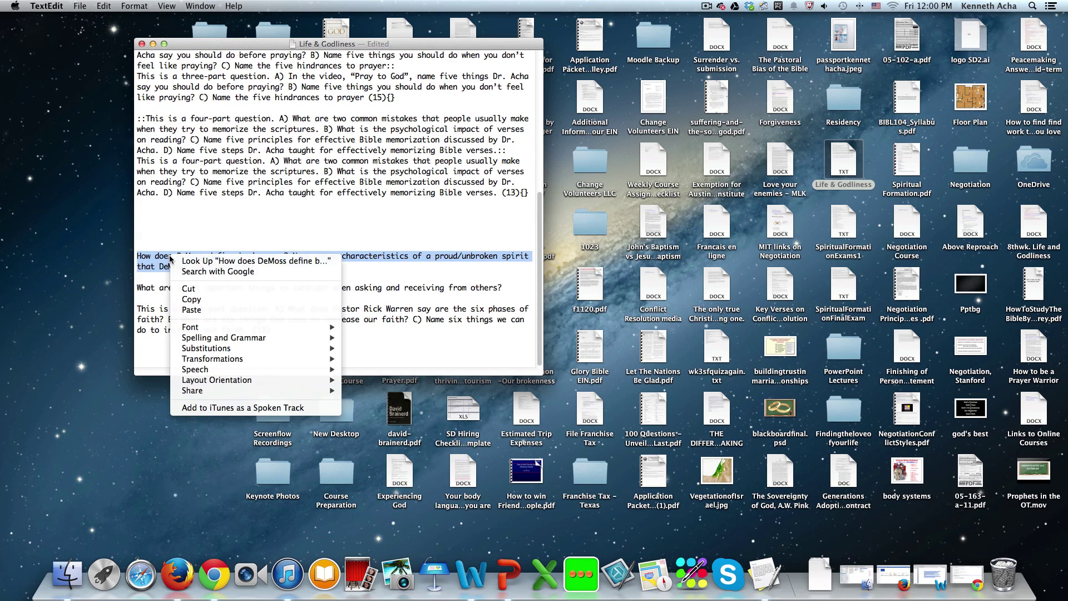
{"action": "left_click", "coordinate": [190, 288]}
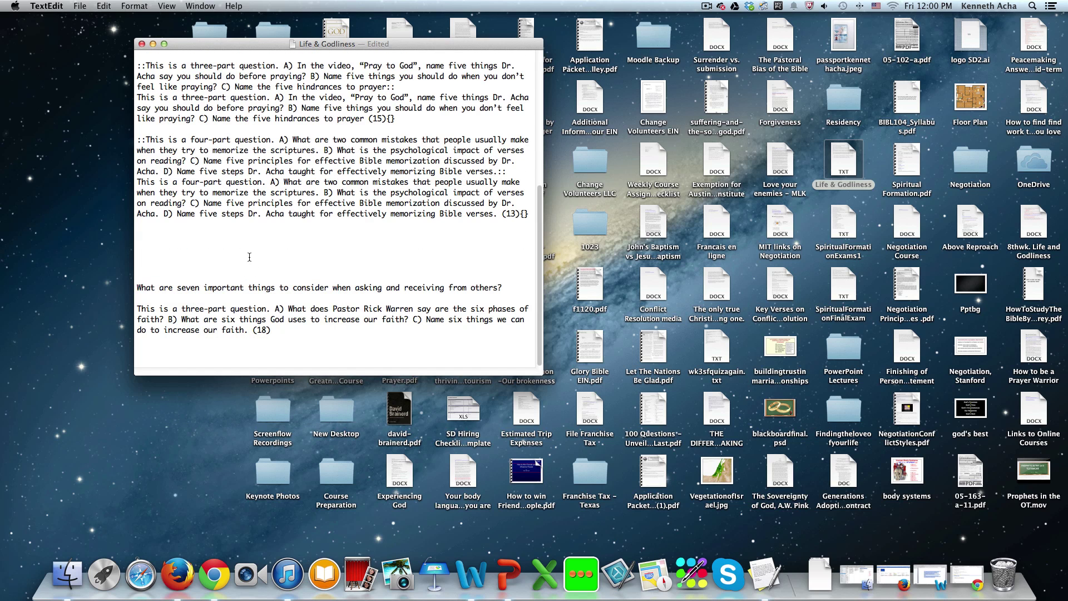
{"action": "scroll", "coordinate": [249, 257], "scroll_direction": "up", "scroll_amount": 10}
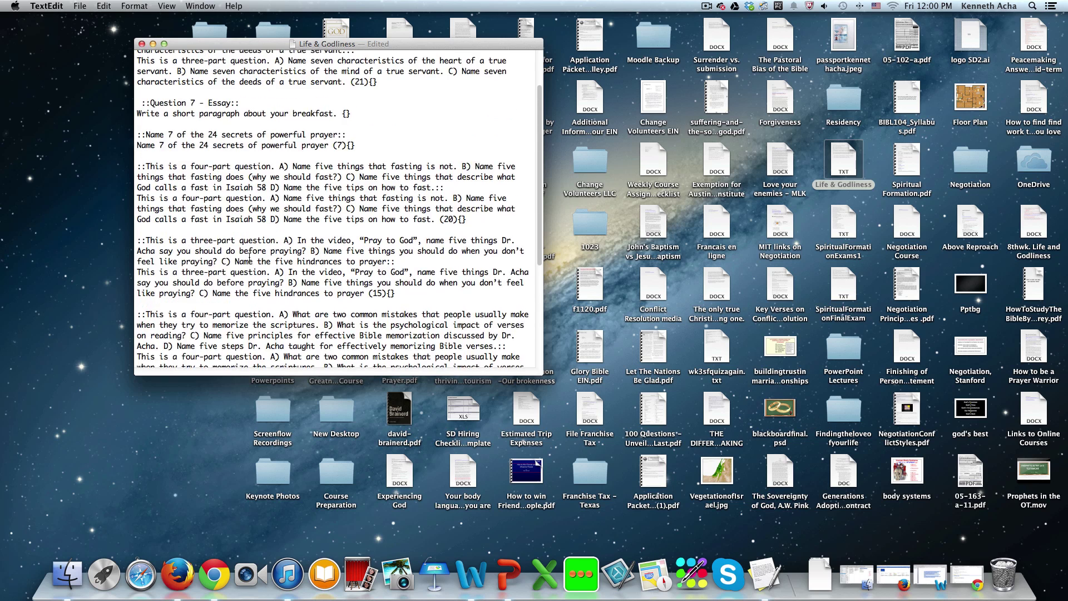
{"action": "scroll", "coordinate": [249, 257], "scroll_direction": "up", "scroll_amount": 3}
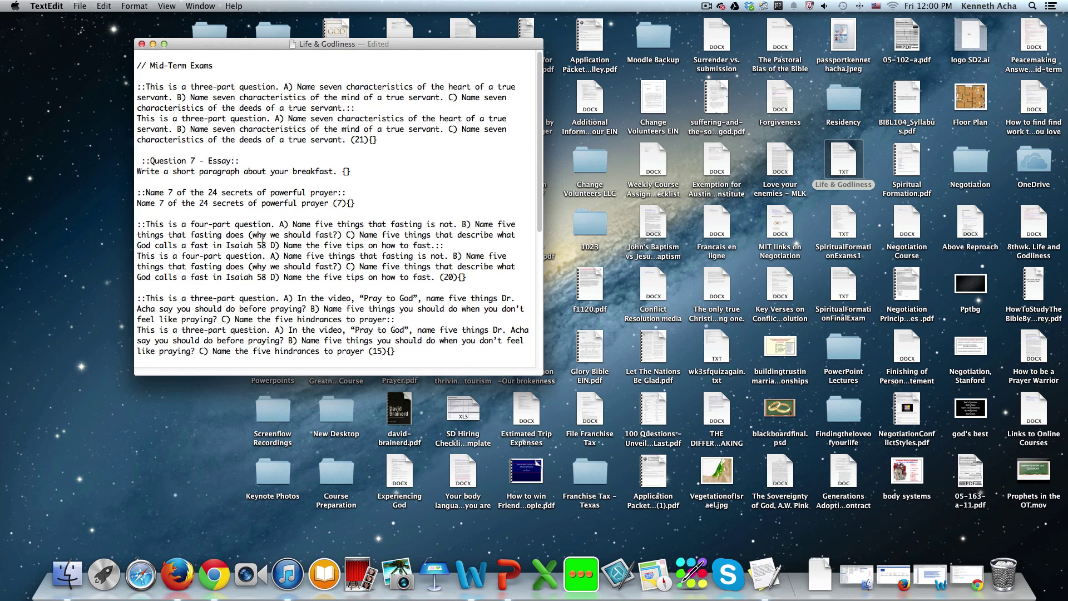
{"action": "left_click_drag", "start_coordinate": [230, 160], "coordinate": [150, 160]}
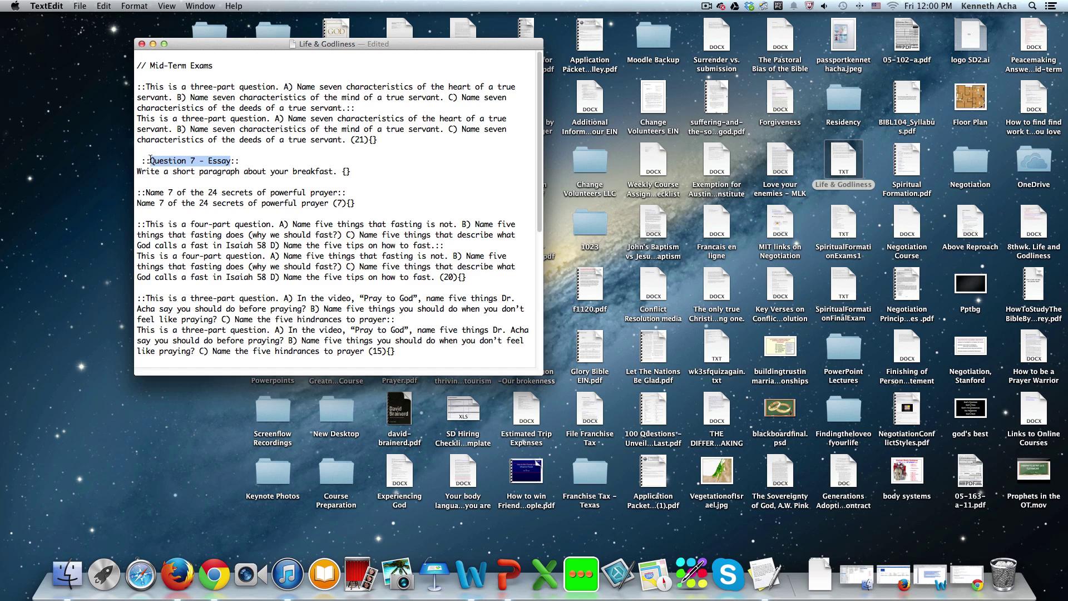
{"action": "key", "text": "BackSpace"}
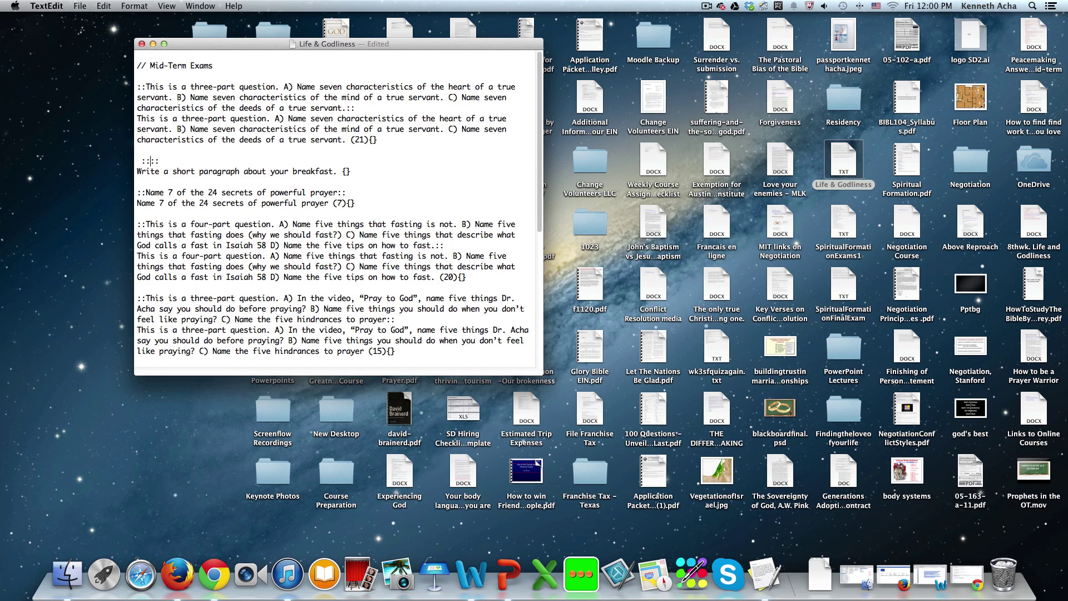
{"action": "key", "text": "super+v"}
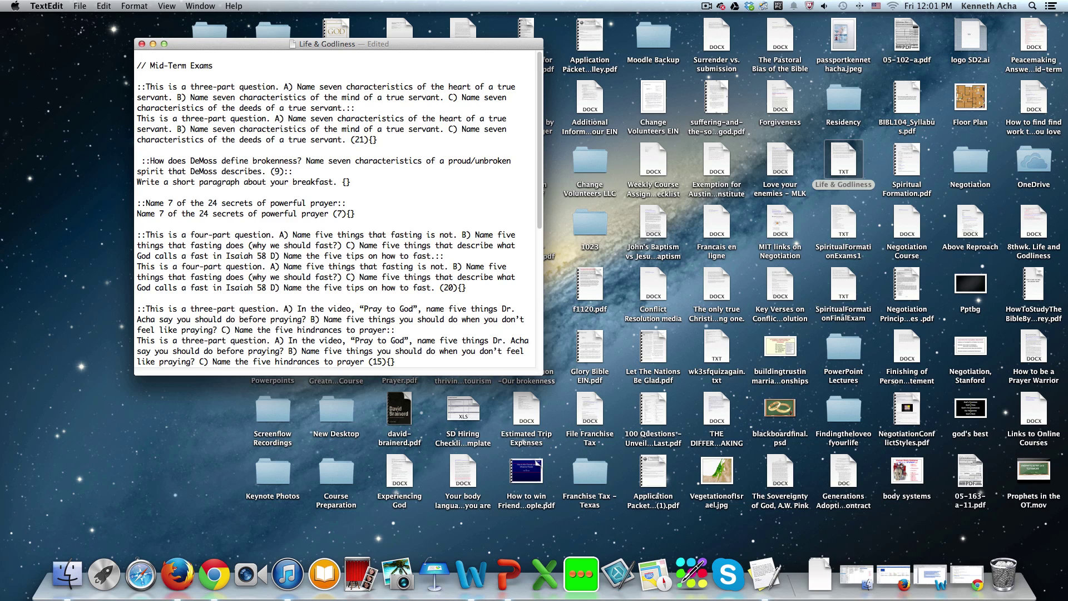
Step: Remove the (9) from the second question's title and replace its breakfast prompt with the full DeMoss brokenness question
{"action": "key", "text": "BackSpace"}
{"action": "key", "text": "BackSpace"}
{"action": "key", "text": "BackSpace"}
{"action": "left_click_drag", "start_coordinate": [341, 182], "coordinate": [136, 183]}
{"action": "key", "text": "super+v"}
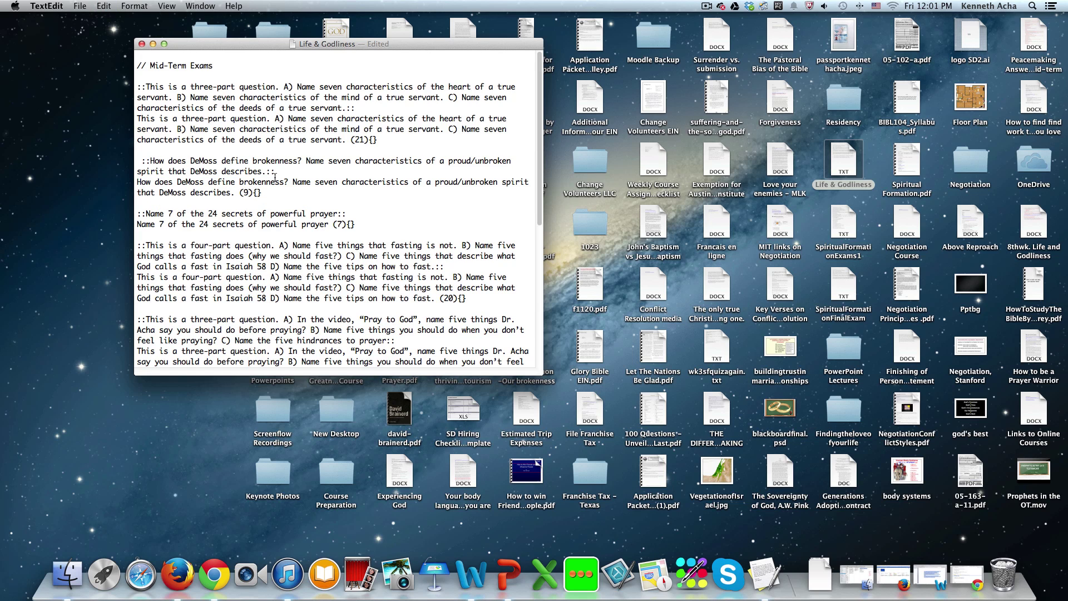
Step: Delete the old four-part question about memorizing the scriptures, including its title and text
{"action": "scroll", "coordinate": [271, 174], "scroll_direction": "down", "scroll_amount": 1}
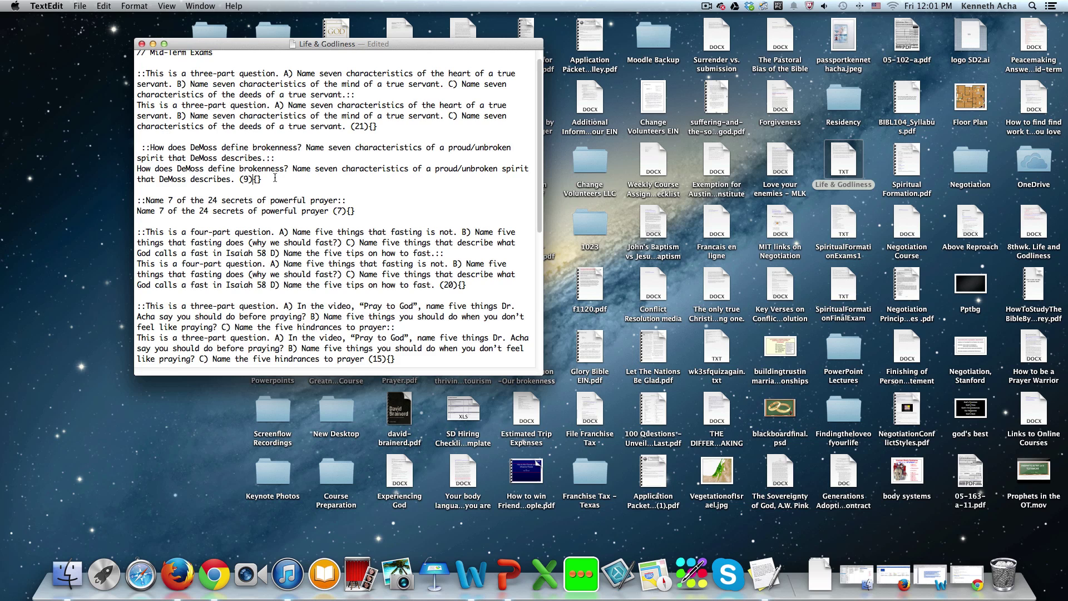
{"action": "scroll", "coordinate": [275, 178], "scroll_direction": "down", "scroll_amount": 7}
{"action": "scroll", "coordinate": [274, 177], "scroll_direction": "down", "scroll_amount": 5}
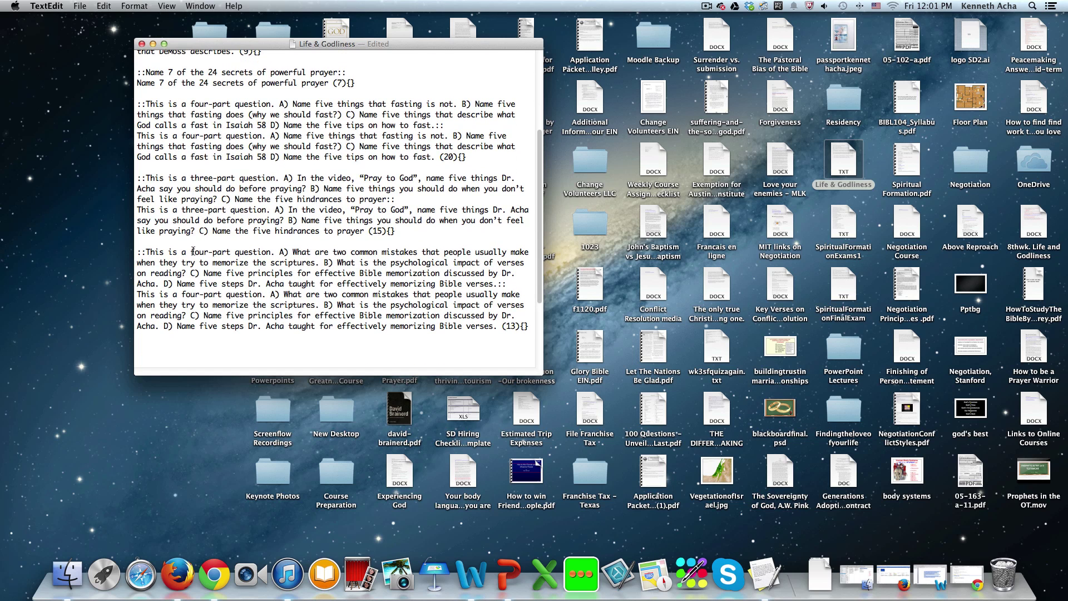
{"action": "scroll", "coordinate": [194, 250], "scroll_direction": "down", "scroll_amount": 5}
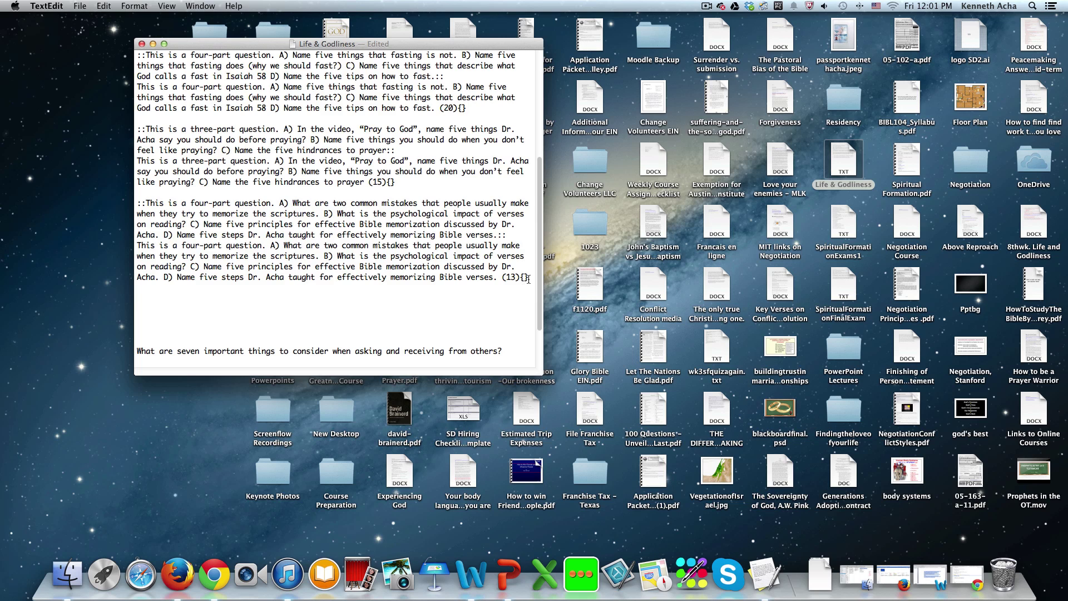
{"action": "left_click_drag", "start_coordinate": [527, 278], "coordinate": [136, 201]}
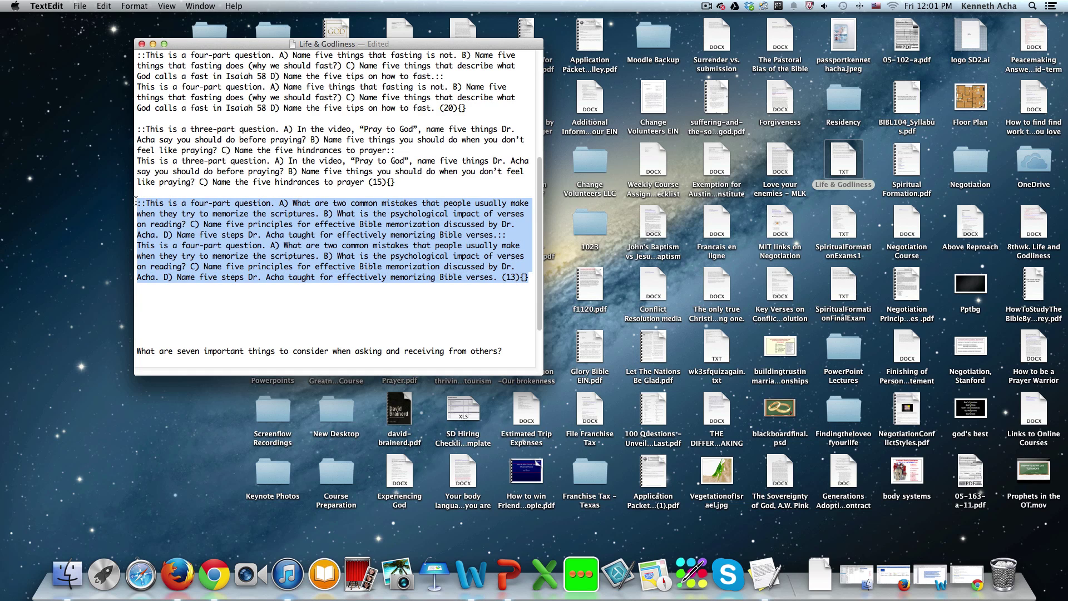
{"action": "key", "text": "BackSpace"}
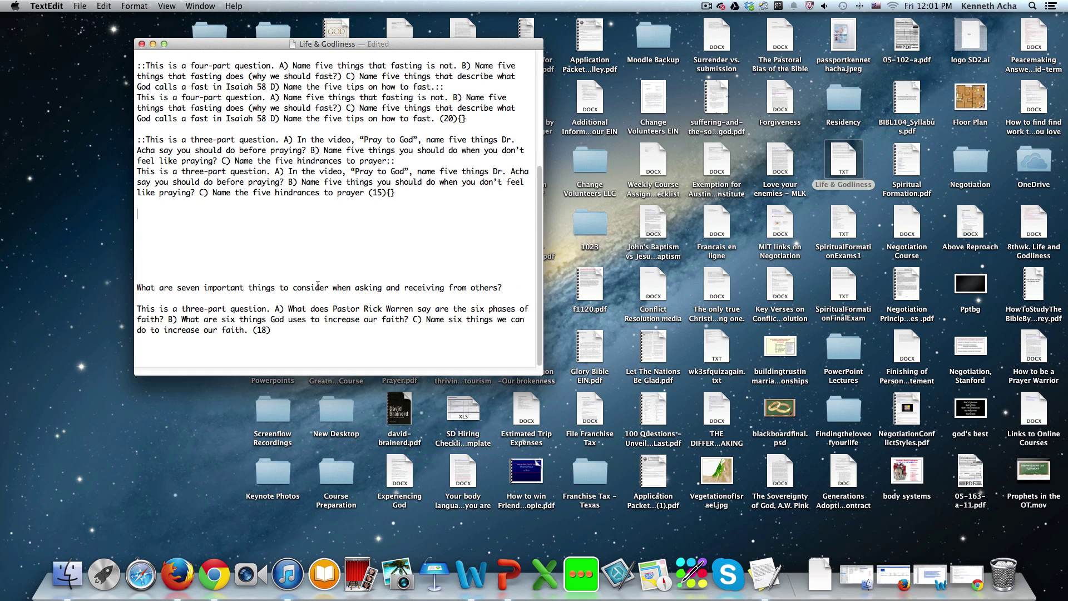
Step: Cut the pasted question about asking and receiving from others and use it as the third question's title and text, keeping the (7)
{"action": "left_click_drag", "start_coordinate": [510, 288], "coordinate": [132, 287]}
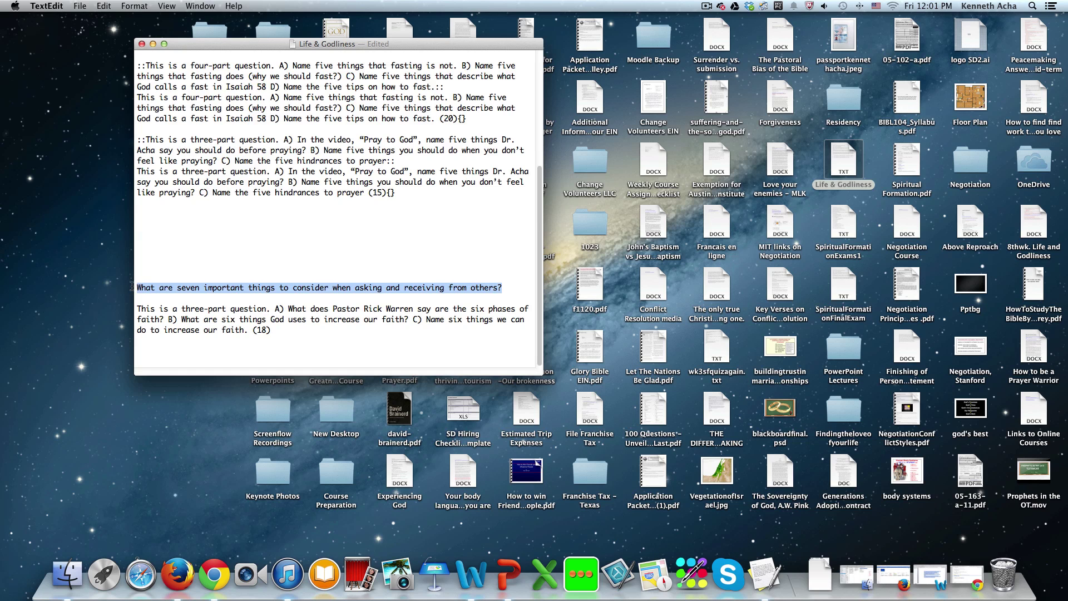
{"action": "right_click", "coordinate": [171, 285]}
{"action": "left_click", "coordinate": [192, 321]}
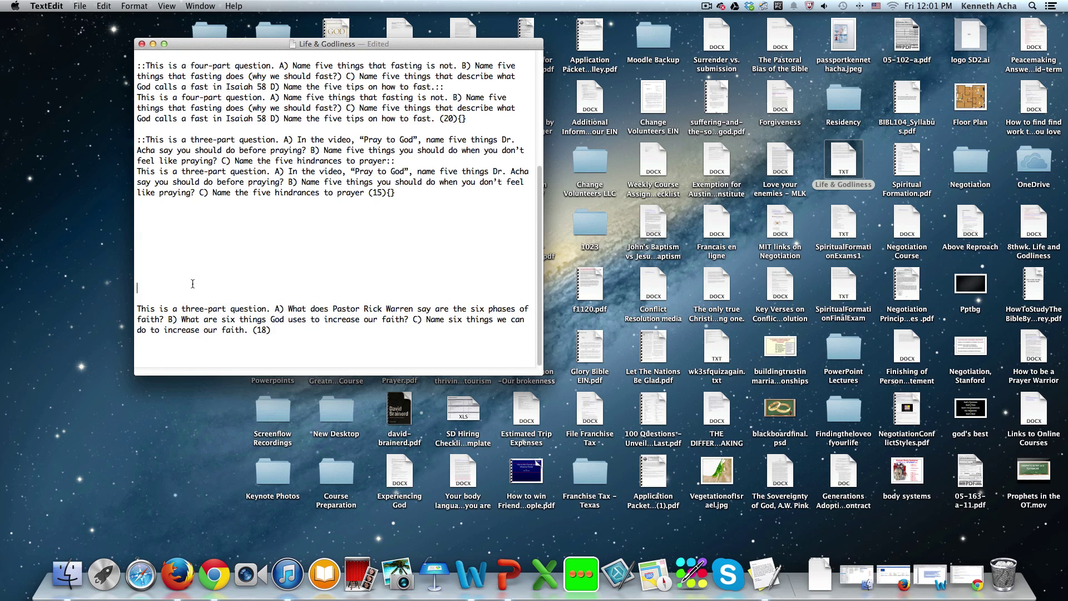
{"action": "scroll", "coordinate": [192, 284], "scroll_direction": "up", "scroll_amount": 8}
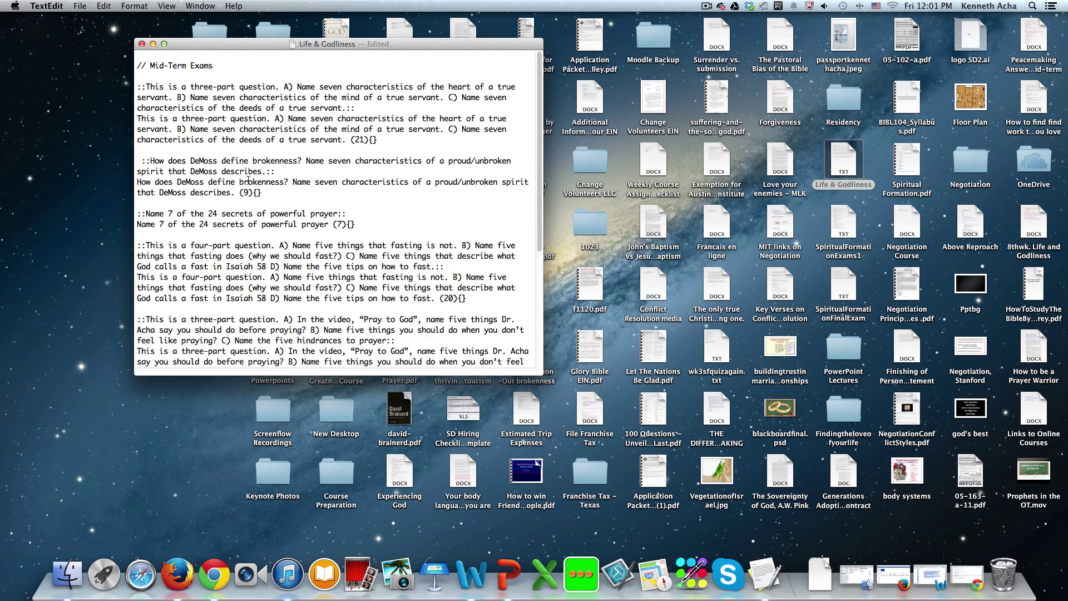
{"action": "left_click_drag", "start_coordinate": [337, 213], "coordinate": [144, 212]}
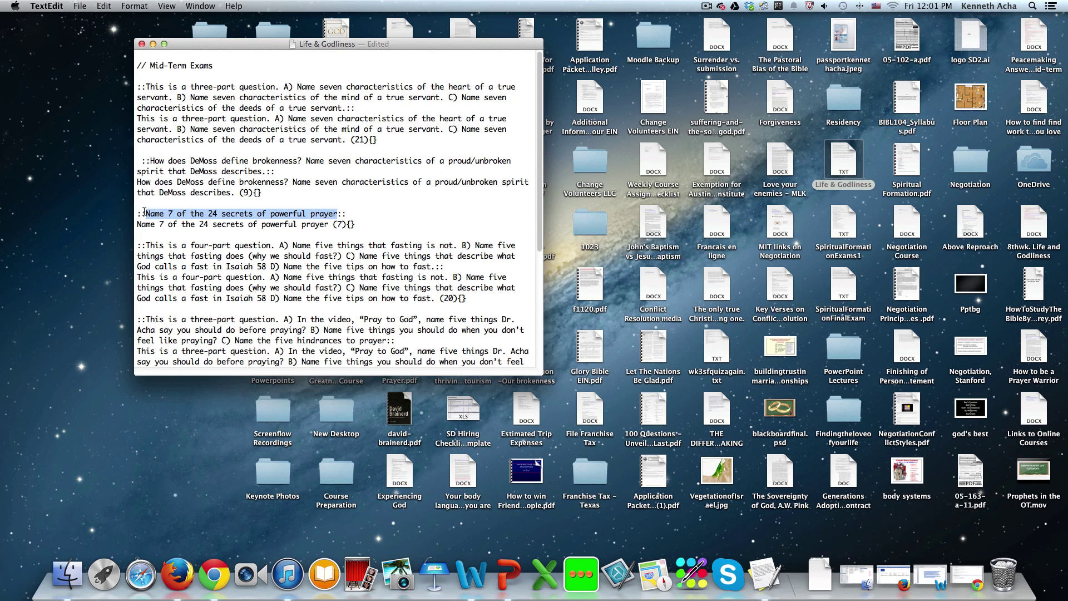
{"action": "key", "text": "BackSpace"}
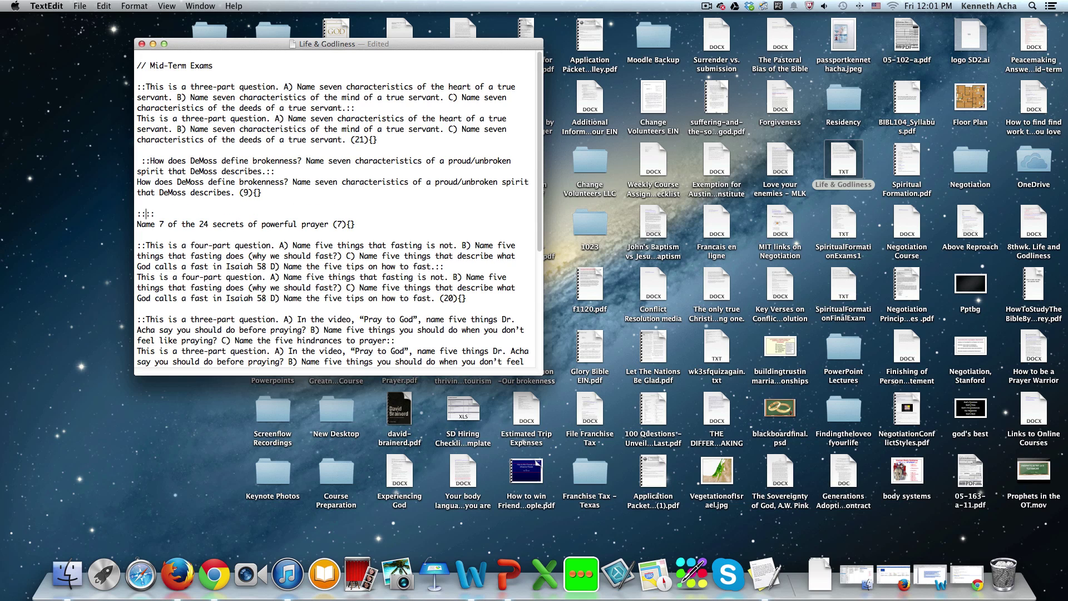
{"action": "key", "text": "super+v"}
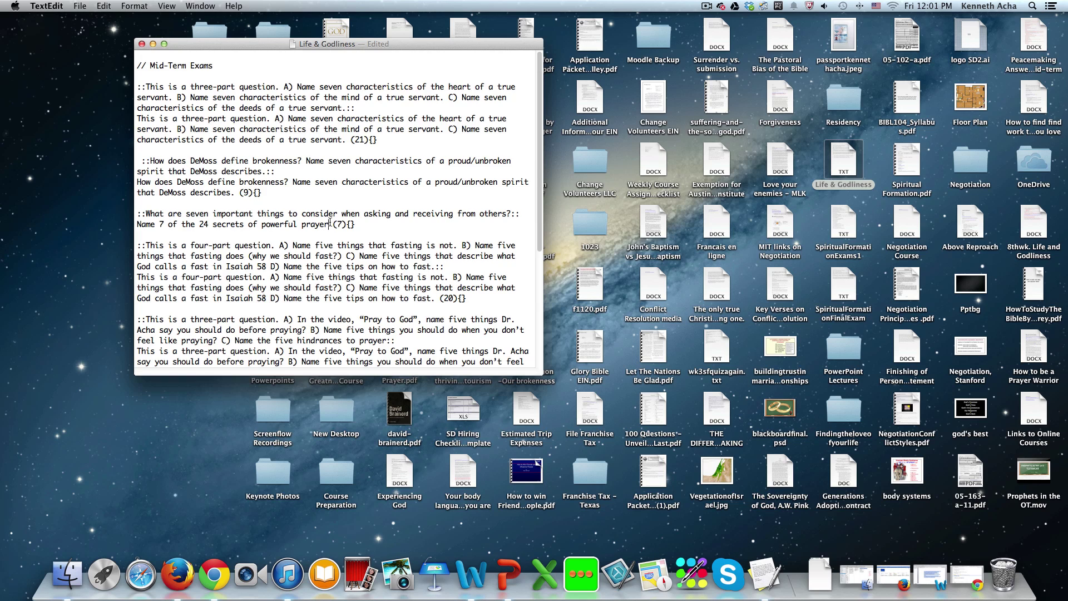
{"action": "left_click_drag", "start_coordinate": [330, 223], "coordinate": [135, 224]}
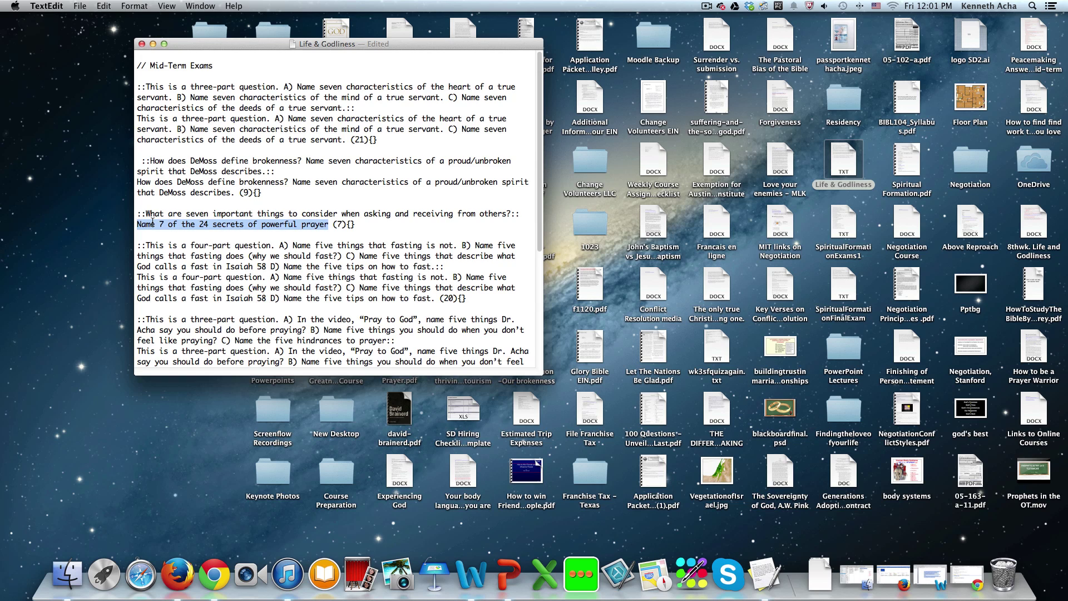
{"action": "key", "text": "super+v"}
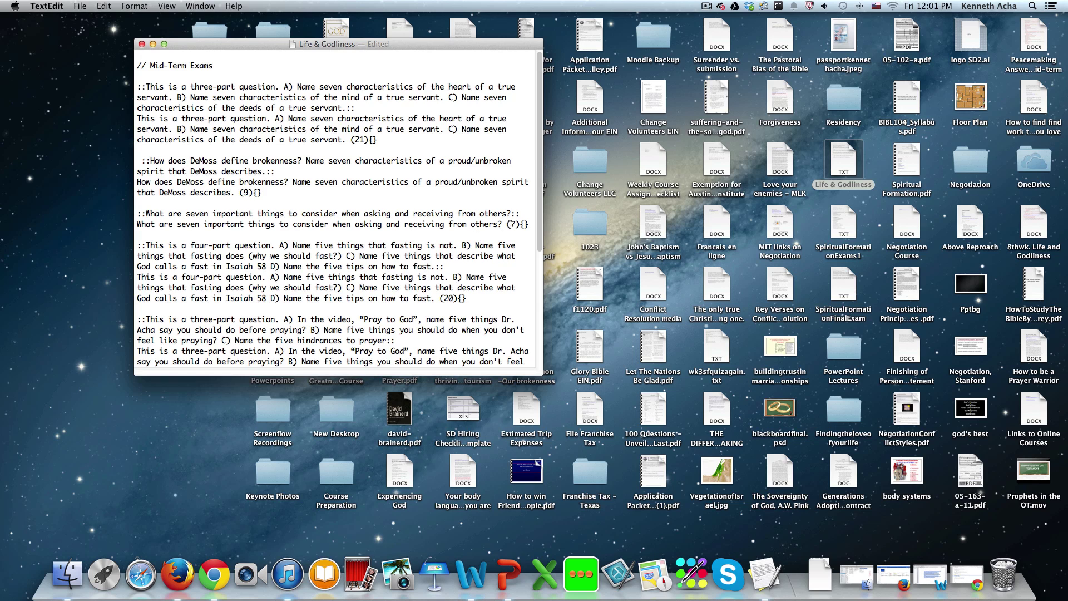
Step: Try to delete the old three-part "Pray to God" question below the fasting question, and undo the deletion
{"action": "scroll", "coordinate": [307, 239], "scroll_direction": "down", "scroll_amount": 3}
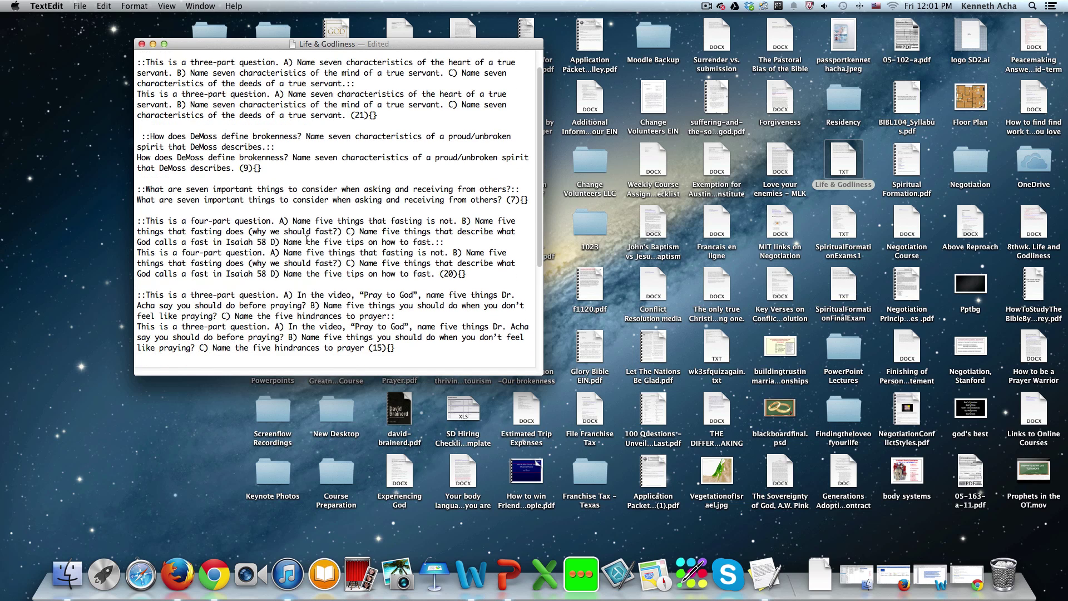
{"action": "scroll", "coordinate": [307, 239], "scroll_direction": "down", "scroll_amount": 3}
{"action": "left_click_drag", "start_coordinate": [398, 303], "coordinate": [120, 245]}
{"action": "key", "text": "BackSpace"}
{"action": "key", "text": "BackSpace"}
{"action": "key", "text": "BackSpace"}
{"action": "key", "text": "BackSpace"}
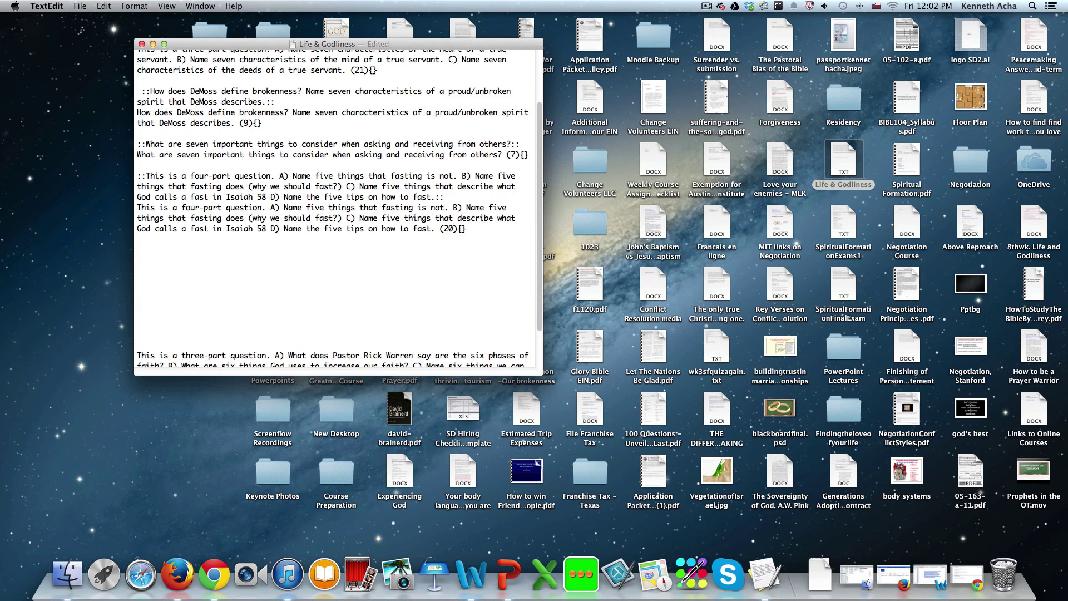
{"action": "key", "text": "BackSpace"}
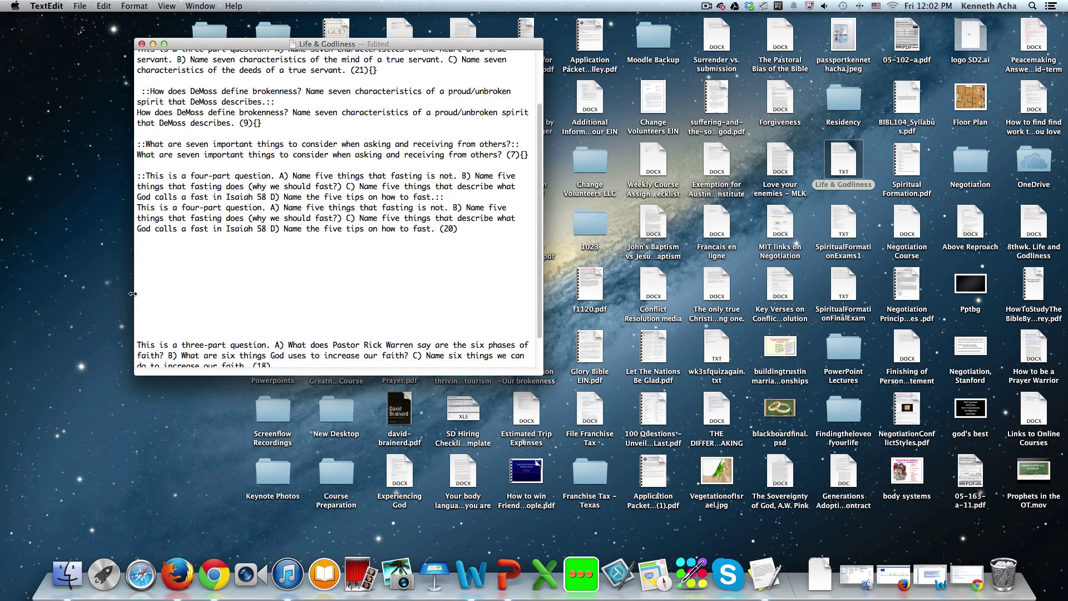
{"action": "key", "text": "super+z"}
{"action": "left_click", "coordinate": [254, 287]}
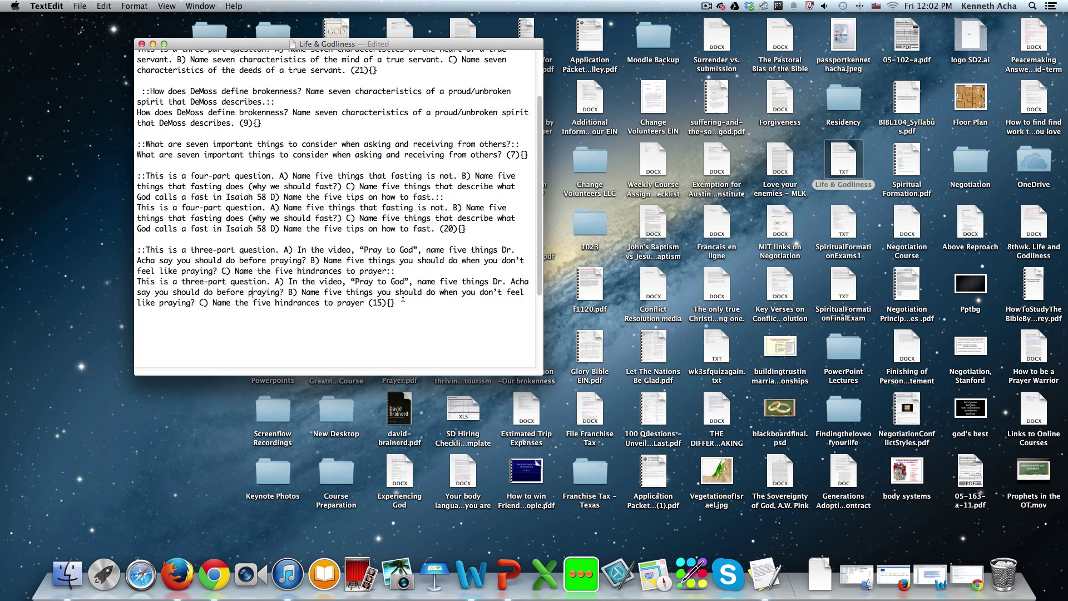
Step: Delete the old three-part "Pray to God" question below the fasting question, including its title and text
{"action": "left_click_drag", "start_coordinate": [402, 297], "coordinate": [137, 247]}
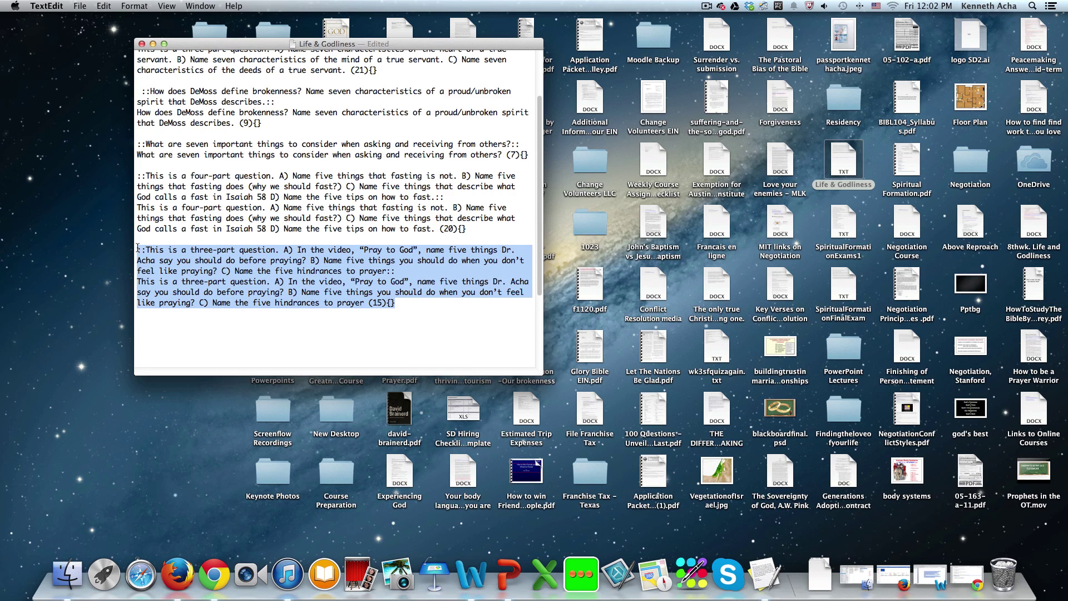
{"action": "key", "text": "BackSpace"}
{"action": "scroll", "coordinate": [164, 264], "scroll_direction": "down", "scroll_amount": 2}
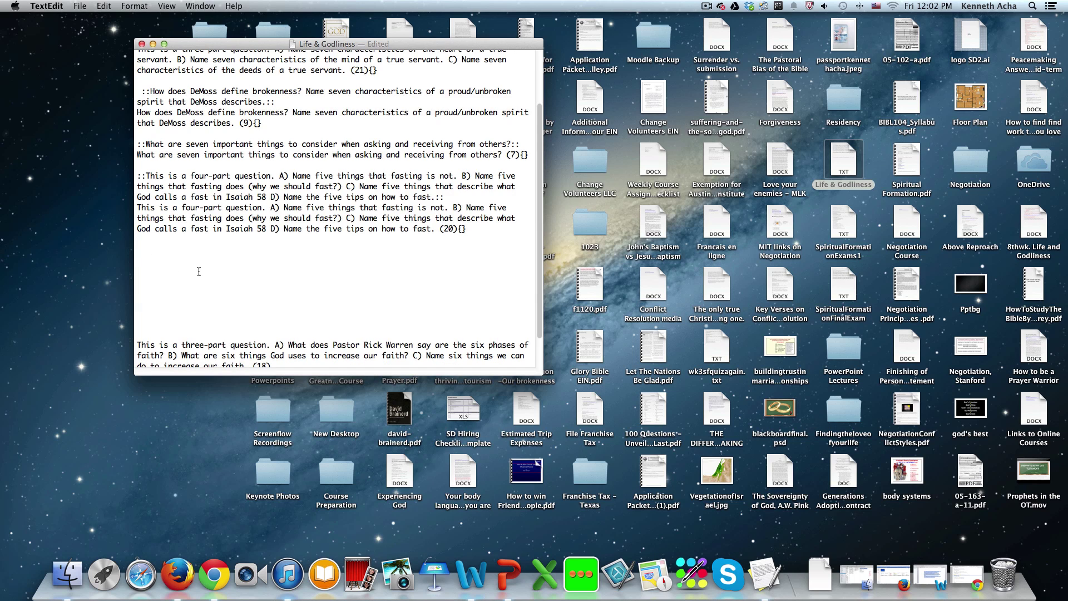
Step: Cut the pasted three-part Pastor Rick Warren question about faith and use it to replace the fasting question's title, keeping the :: markers
{"action": "scroll", "coordinate": [199, 271], "scroll_direction": "down", "scroll_amount": 2}
{"action": "left_click_drag", "start_coordinate": [285, 332], "coordinate": [138, 300]}
{"action": "left_click", "coordinate": [158, 319]}
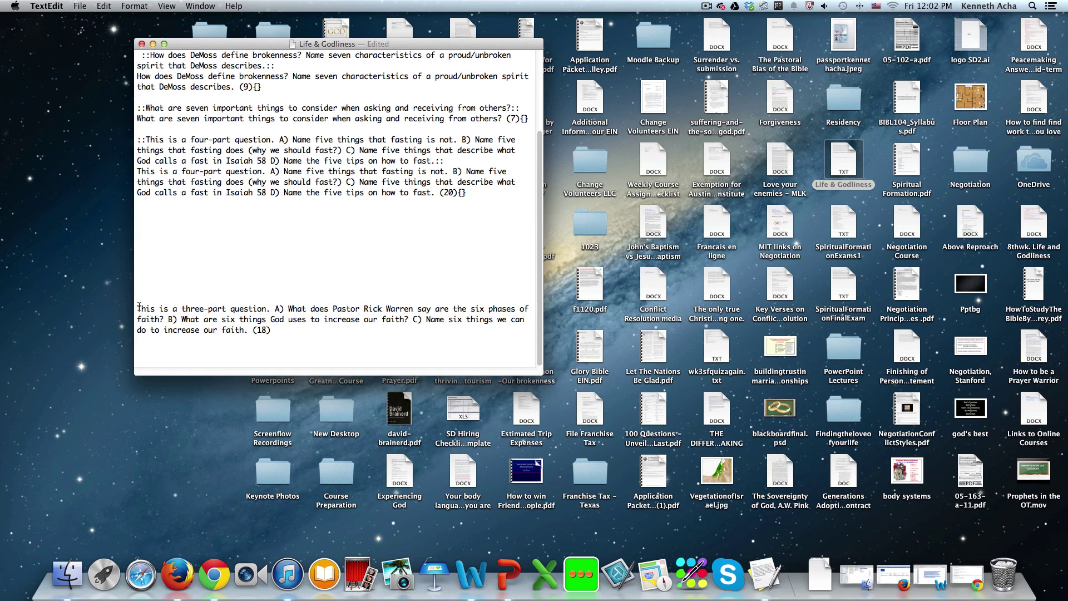
{"action": "left_click_drag", "start_coordinate": [136, 307], "coordinate": [273, 329]}
{"action": "right_click", "coordinate": [233, 325]}
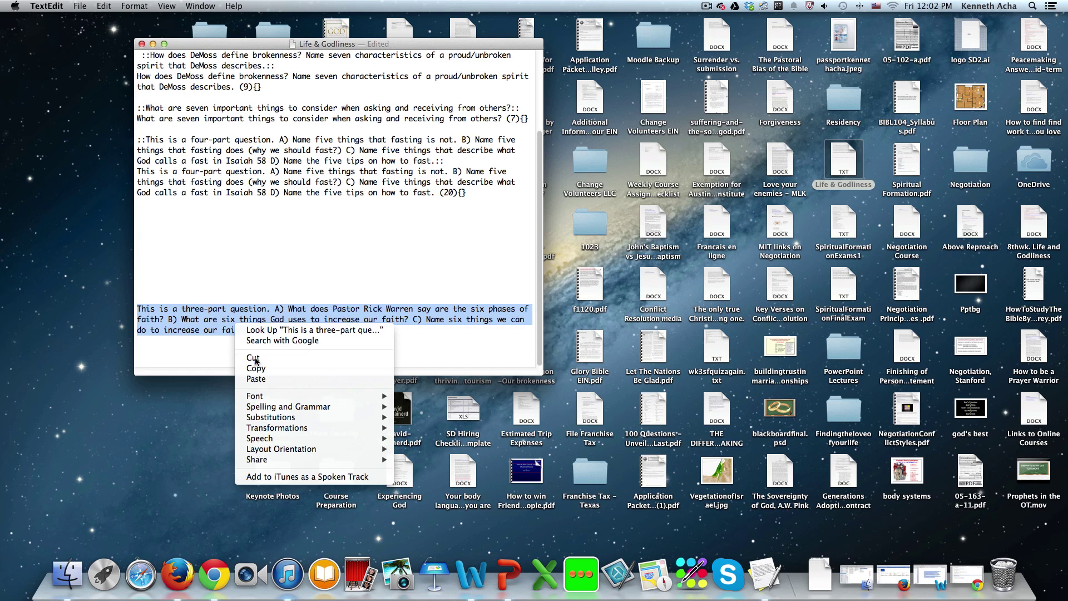
{"action": "left_click", "coordinate": [247, 356]}
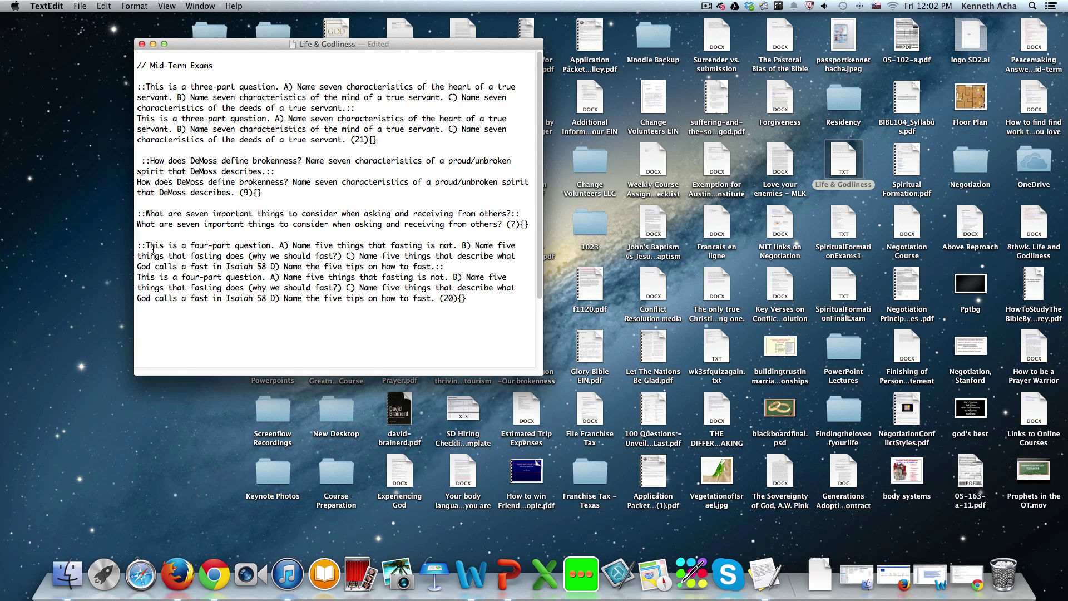
{"action": "left_click_drag", "start_coordinate": [146, 246], "coordinate": [434, 266]}
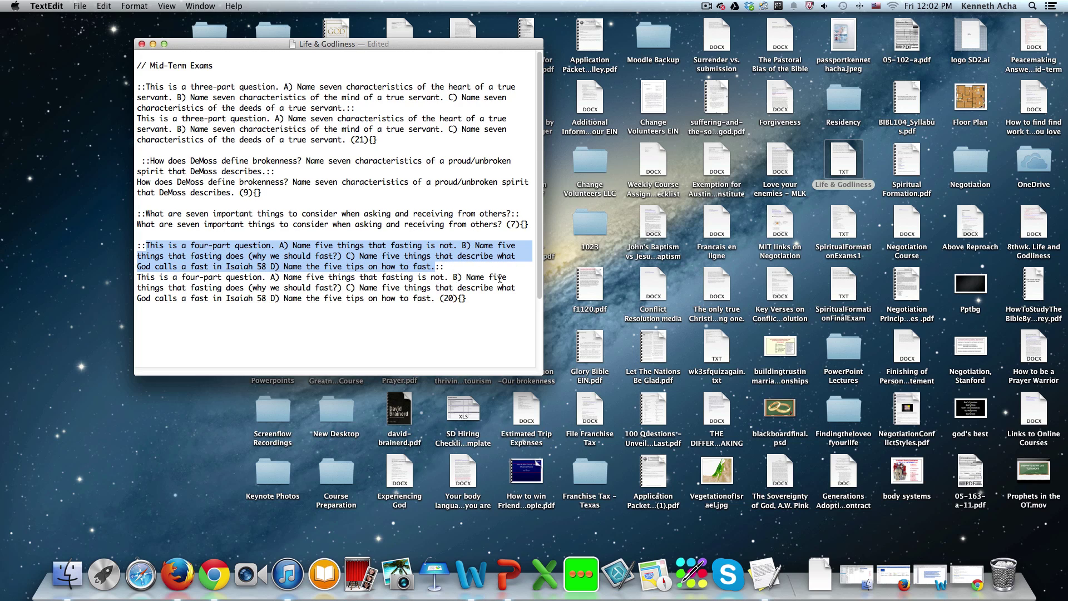
{"action": "key", "text": "BackSpace"}
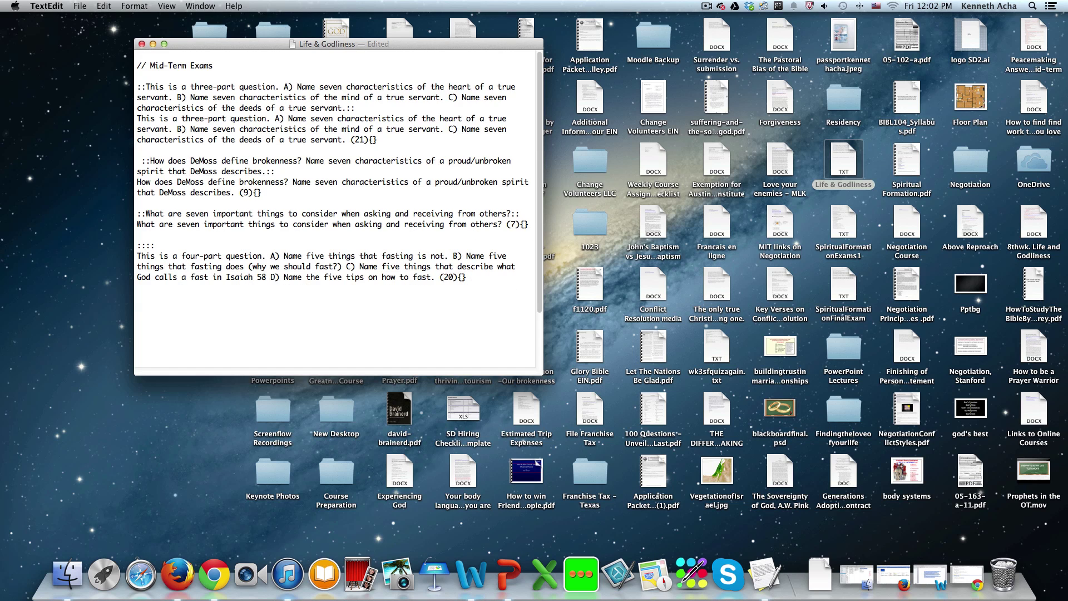
{"action": "key", "text": "super+v"}
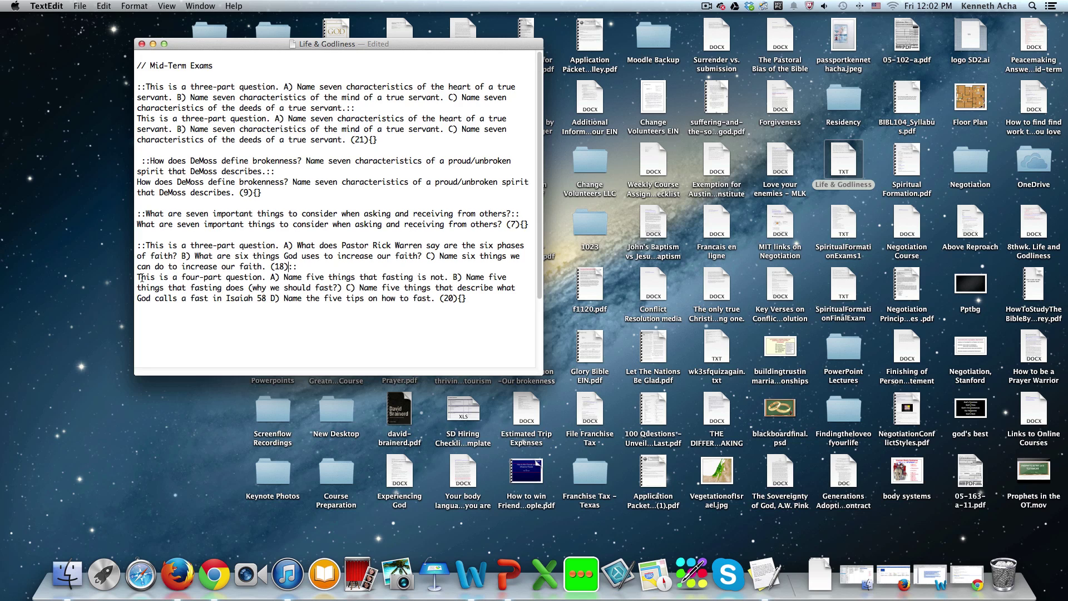
Step: Replace the fasting question's body text and its (20) with the Rick Warren faith question ending in (18), keeping the empty braces
{"action": "left_click_drag", "start_coordinate": [139, 276], "coordinate": [434, 296]}
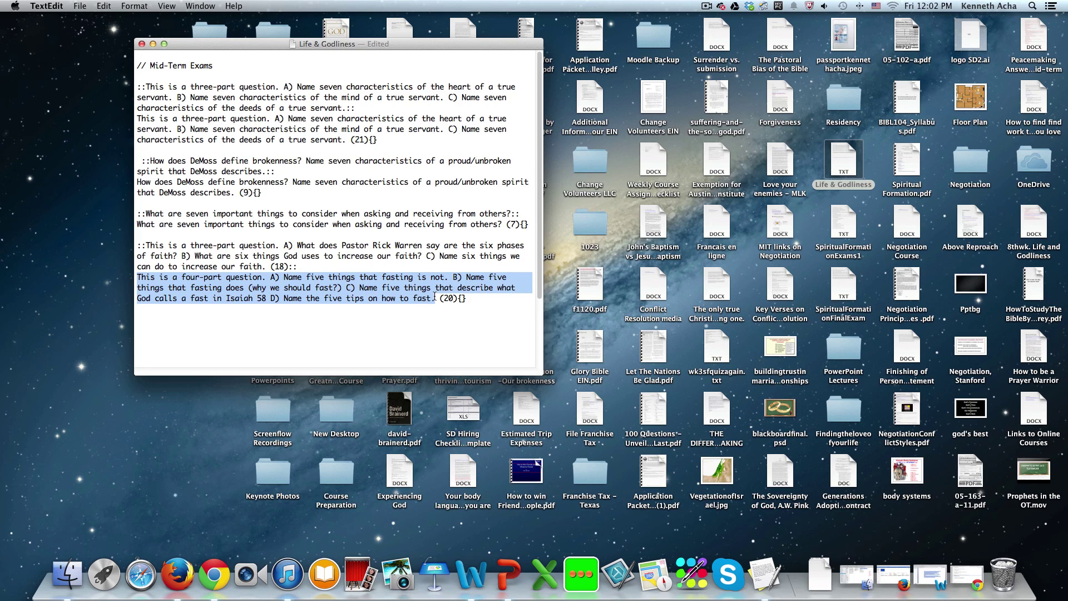
{"action": "key", "text": "BackSpace"}
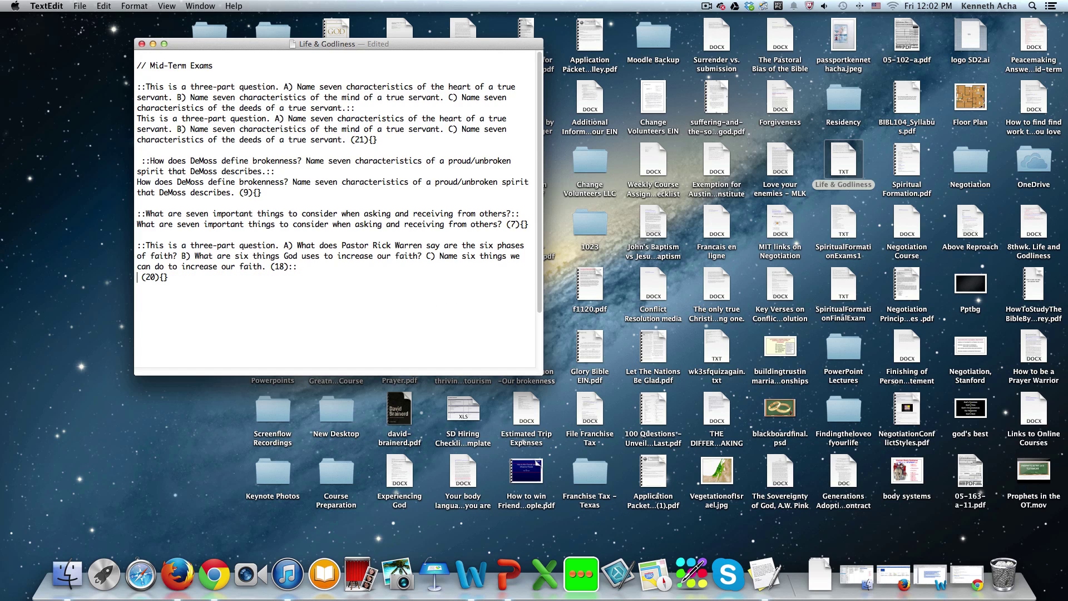
{"action": "key", "text": "super+z"}
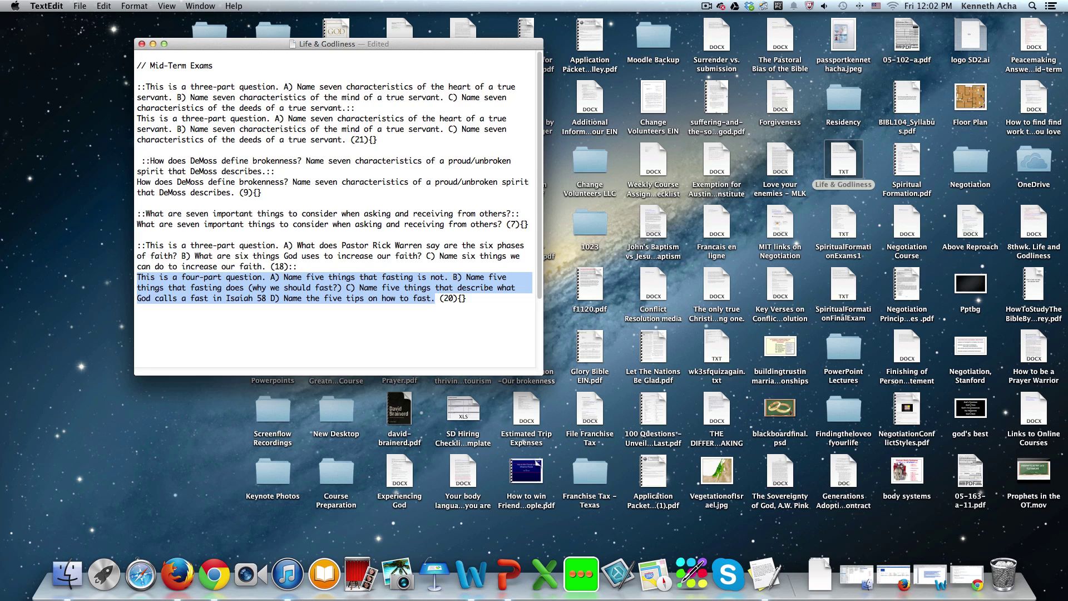
{"action": "left_click", "coordinate": [457, 298]}
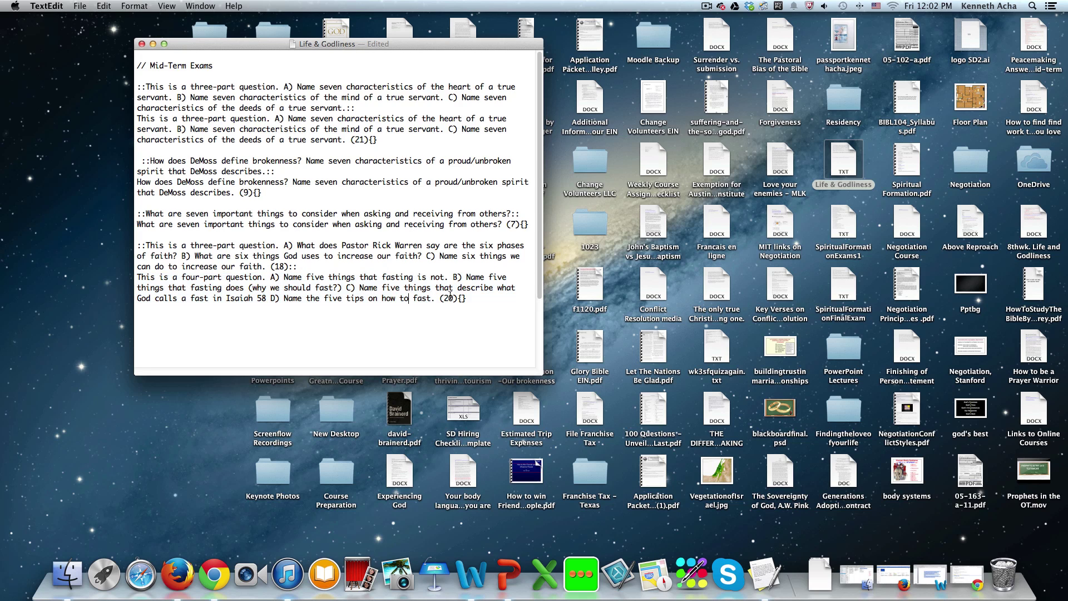
{"action": "left_click_drag", "start_coordinate": [457, 298], "coordinate": [135, 274]}
{"action": "key", "text": "super+v"}
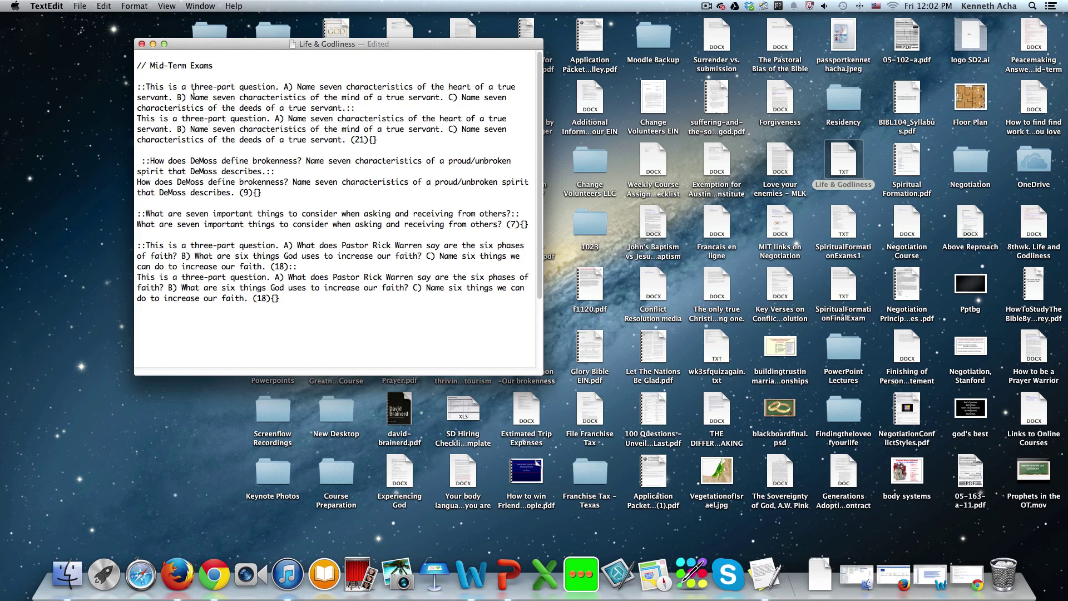
Step: Save the Life & Godliness text file, close its window and quit TextEdit
{"action": "left_click_drag", "start_coordinate": [391, 138], "coordinate": [139, 76]}
{"action": "left_click", "coordinate": [204, 172]}
{"action": "left_click", "coordinate": [79, 7]}
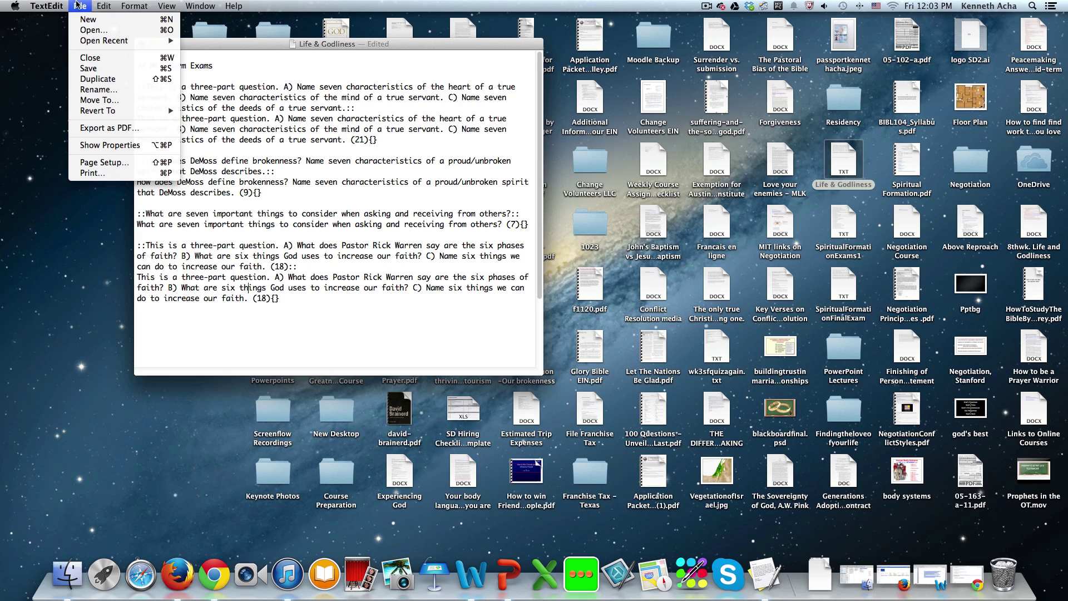
{"action": "left_click", "coordinate": [89, 68]}
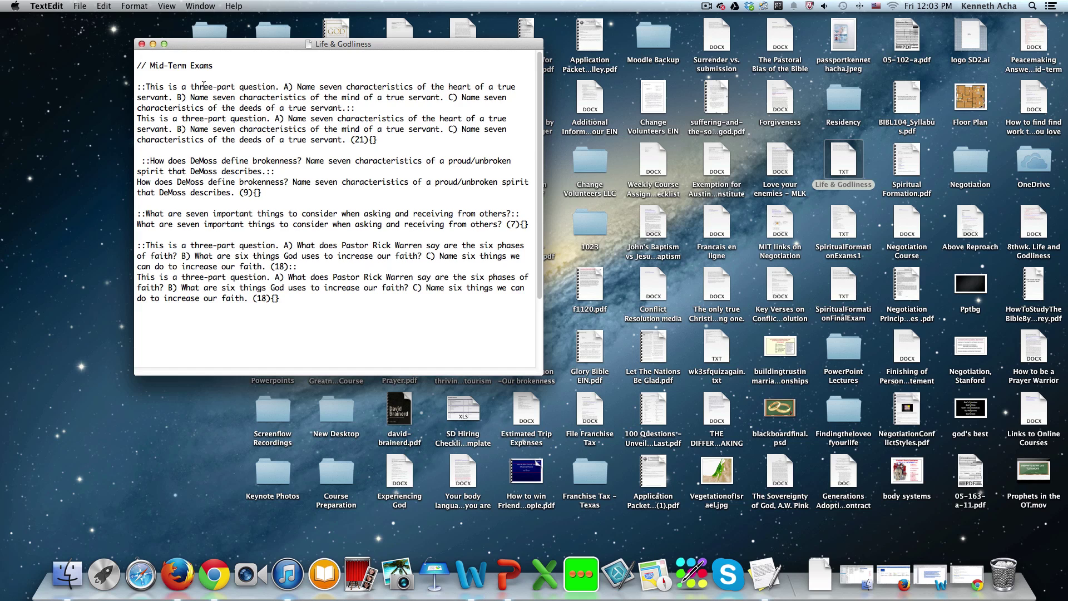
{"action": "scroll", "coordinate": [272, 133], "scroll_direction": "down", "scroll_amount": 2}
{"action": "scroll", "coordinate": [272, 133], "scroll_direction": "up", "scroll_amount": 2}
{"action": "left_click", "coordinate": [142, 43]}
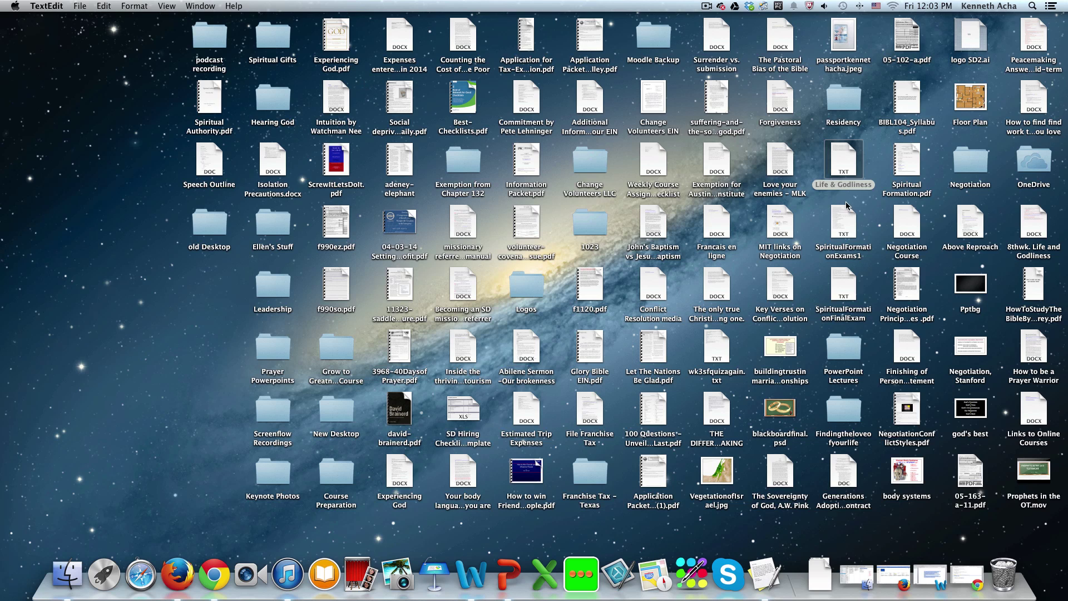
{"action": "key", "text": "super+q"}
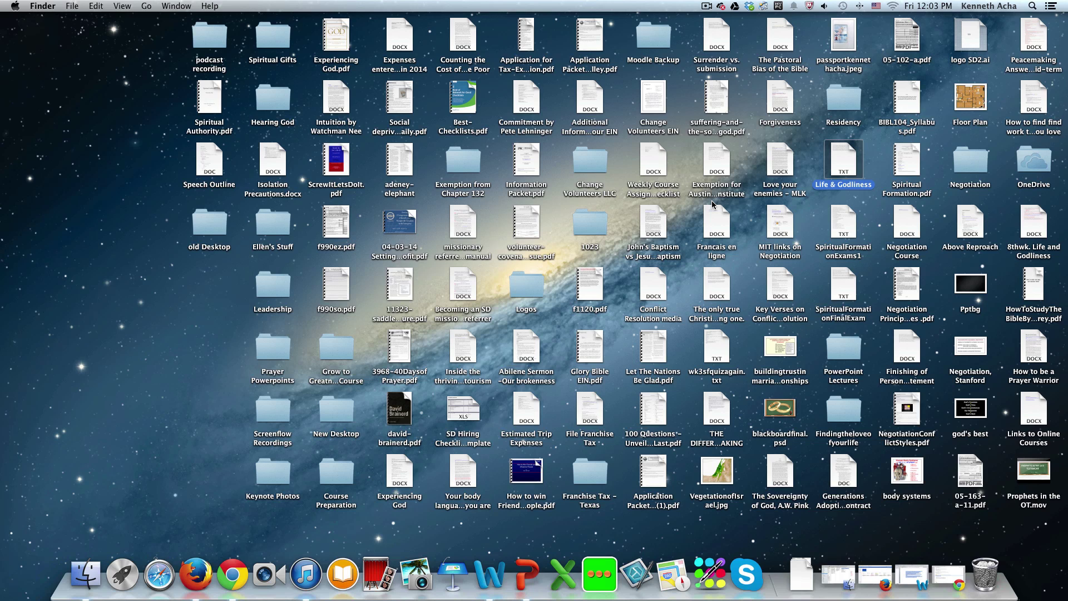
Step: Switch to the THEO 220 Life & Godliness course in Chrome and open the question bank's categories page
{"action": "left_click", "coordinate": [232, 581]}
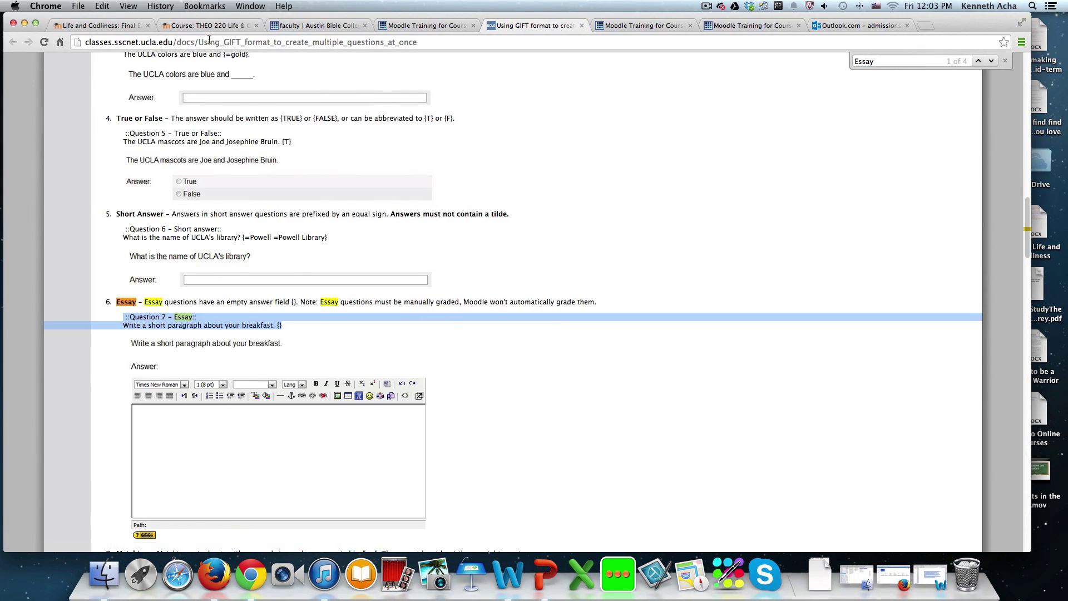
{"action": "left_click", "coordinate": [197, 27]}
{"action": "scroll", "coordinate": [515, 189], "scroll_direction": "up", "scroll_amount": 20}
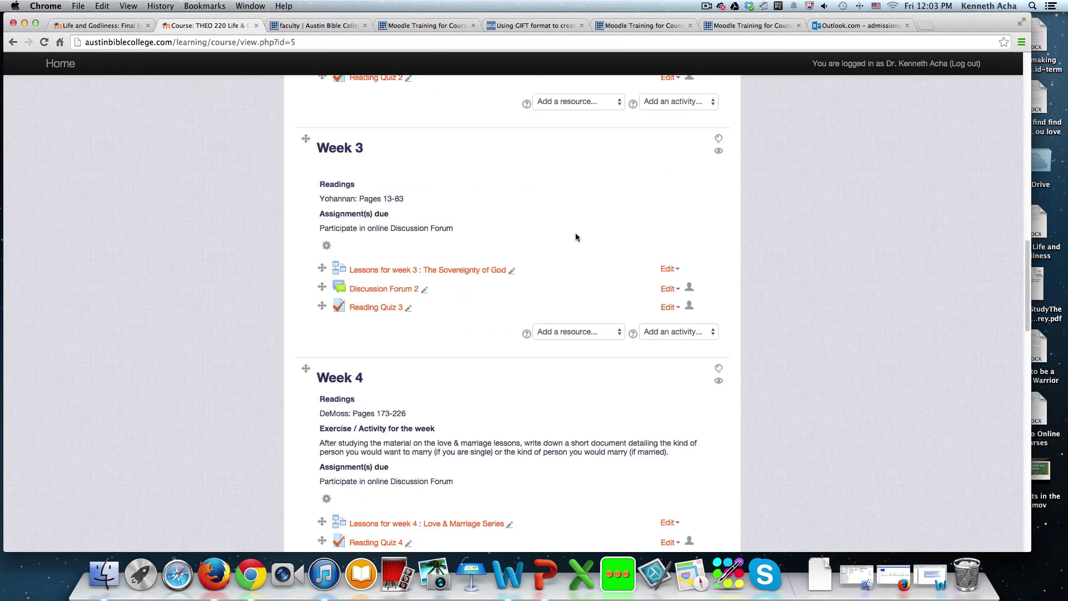
{"action": "scroll", "coordinate": [575, 237], "scroll_direction": "up", "scroll_amount": 6}
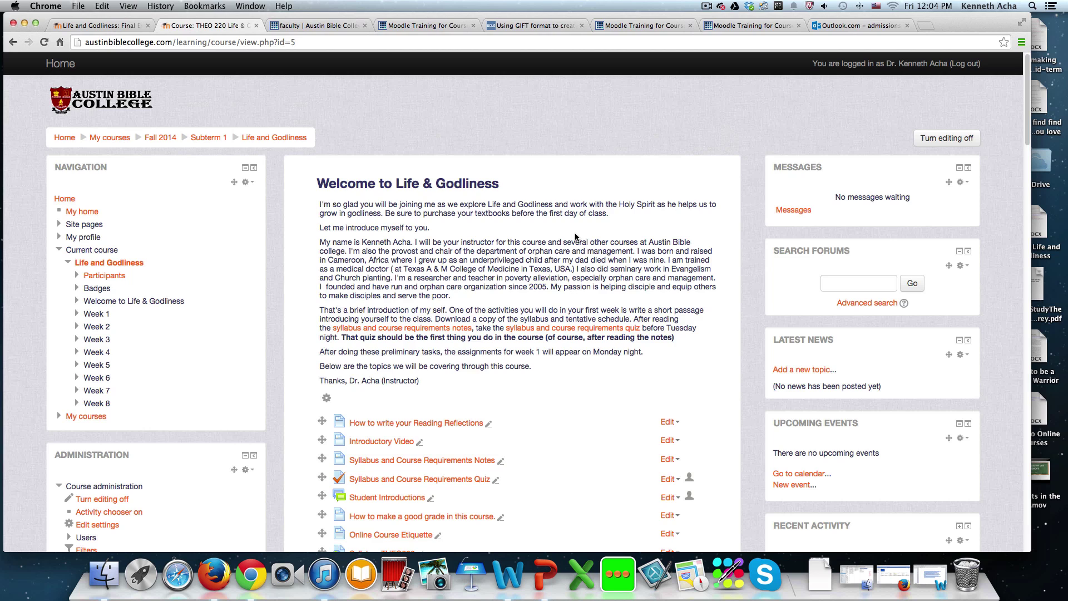
{"action": "scroll", "coordinate": [560, 234], "scroll_direction": "down", "scroll_amount": 10}
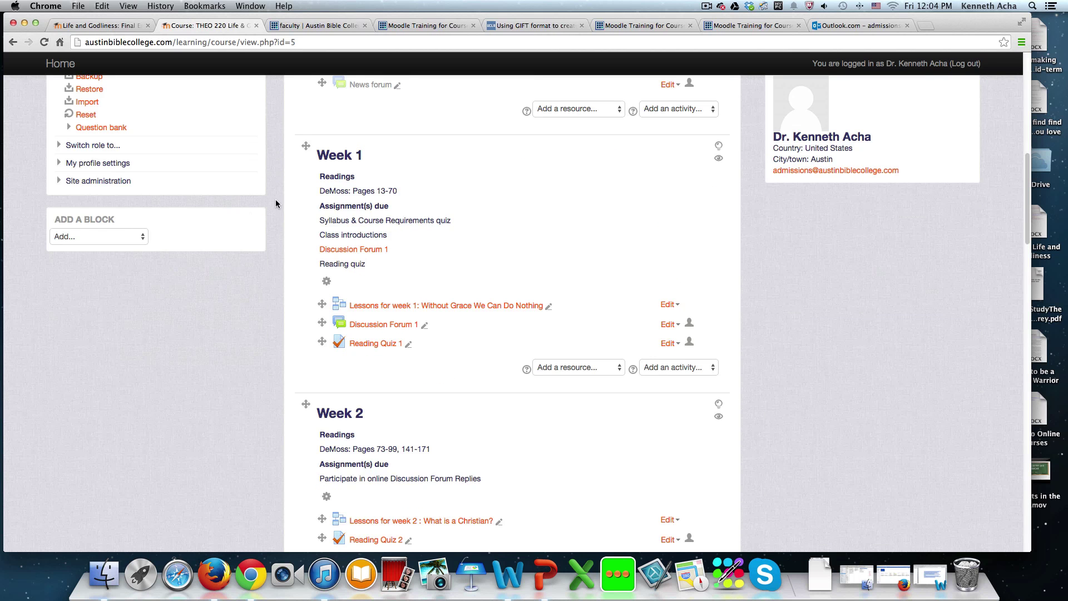
{"action": "scroll", "coordinate": [251, 228], "scroll_direction": "up", "scroll_amount": 3}
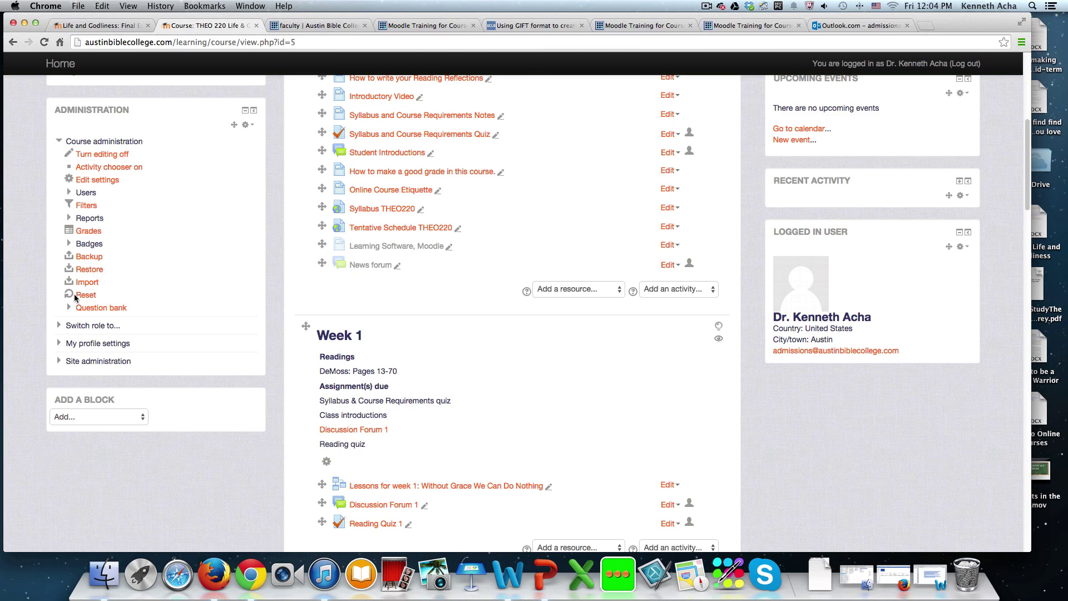
{"action": "scroll", "coordinate": [501, 347], "scroll_direction": "up", "scroll_amount": 6}
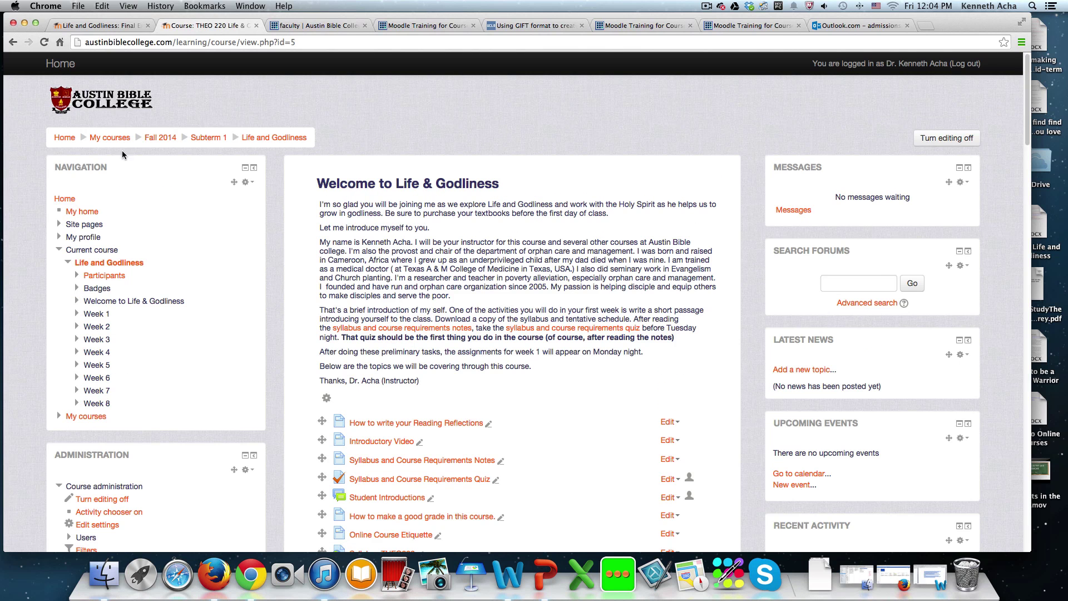
{"action": "scroll", "coordinate": [95, 399], "scroll_direction": "down", "scroll_amount": 6}
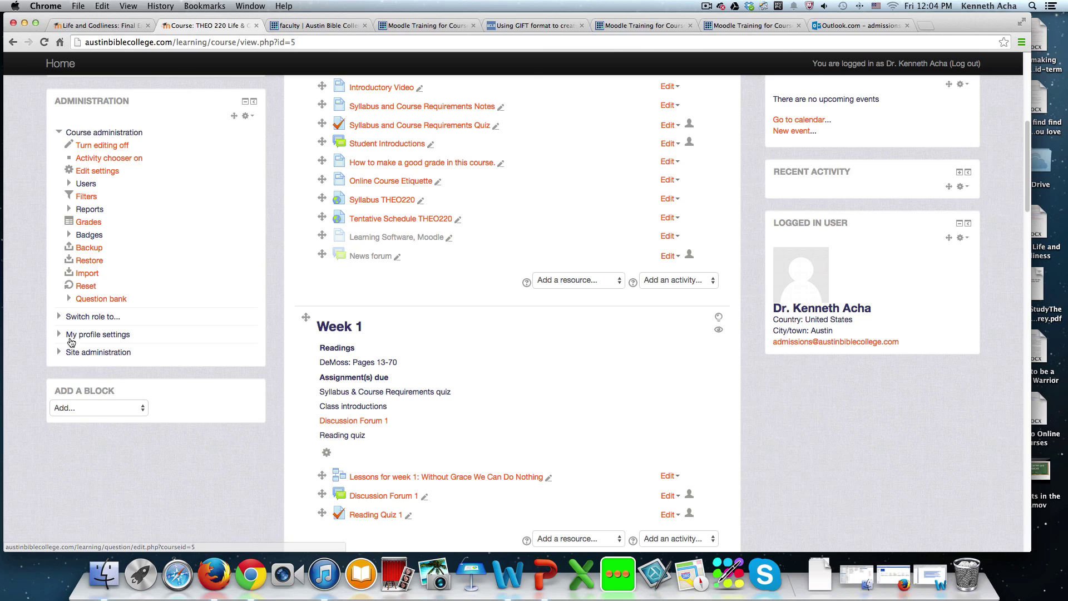
{"action": "left_click", "coordinate": [69, 299]}
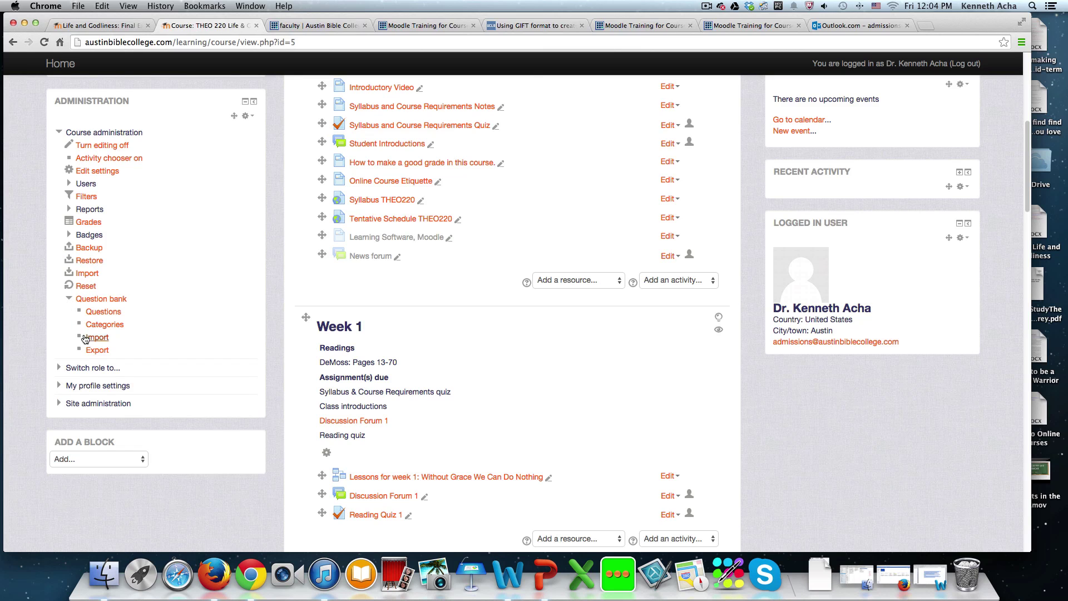
{"action": "left_click", "coordinate": [103, 328]}
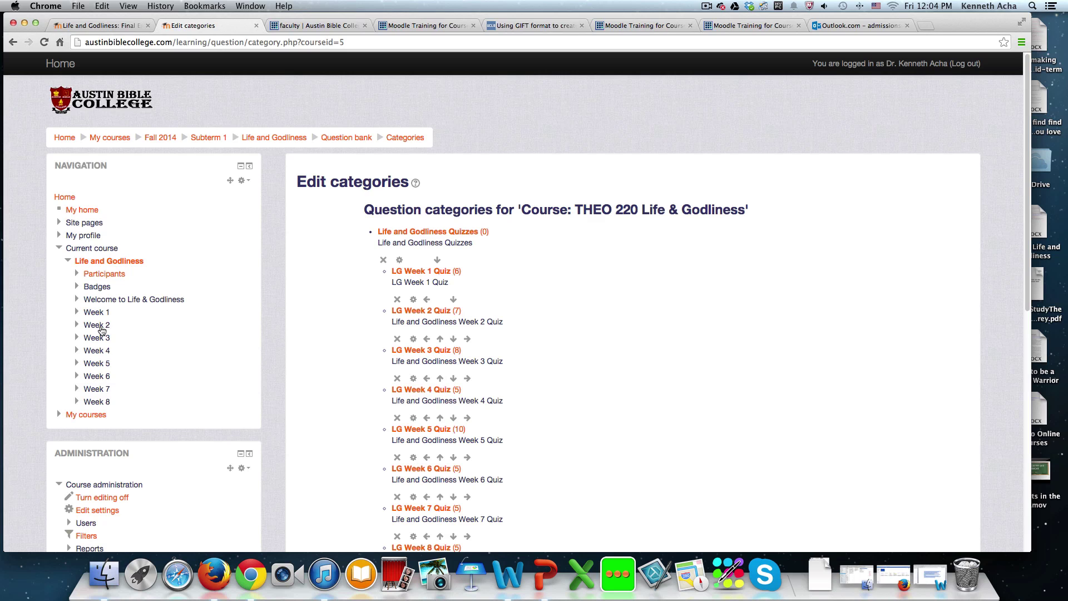
Step: Set the parent category of the new question category to Top
{"action": "scroll", "coordinate": [399, 453], "scroll_direction": "down", "scroll_amount": 6}
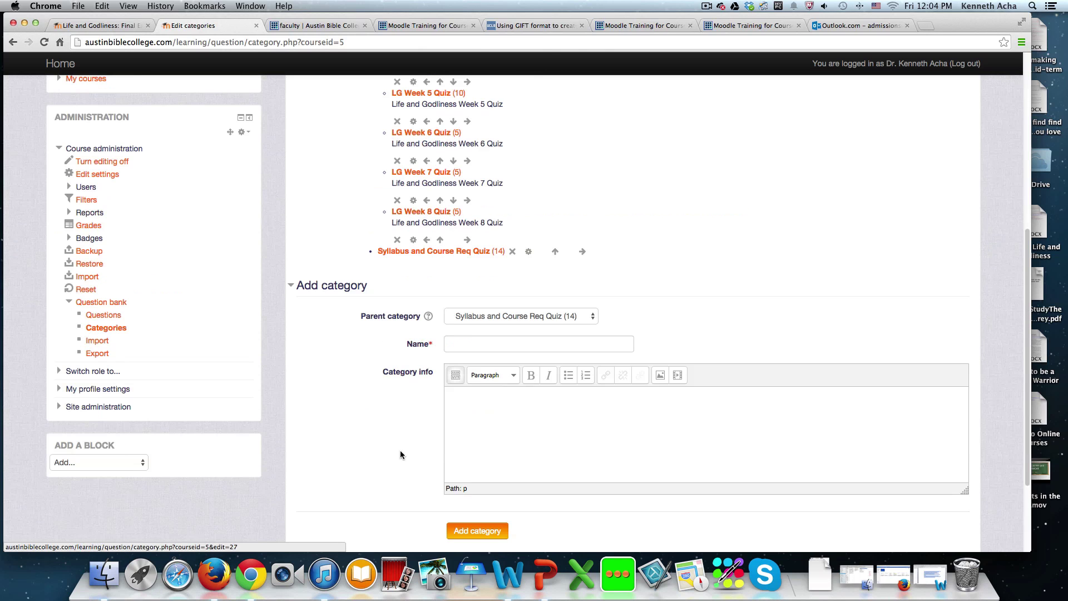
{"action": "left_click", "coordinate": [590, 316]}
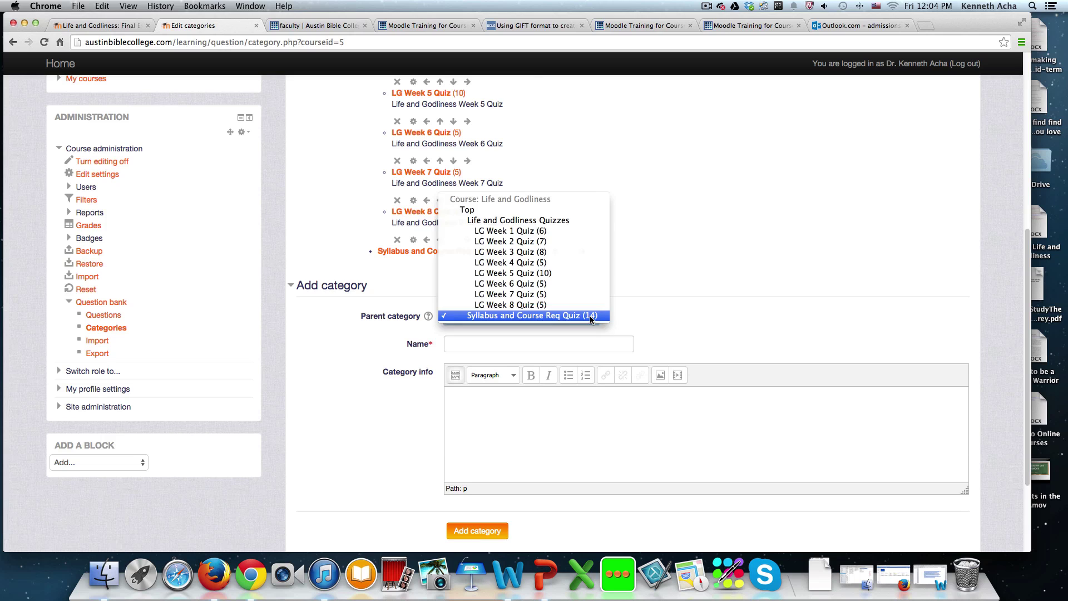
{"action": "left_click", "coordinate": [470, 212]}
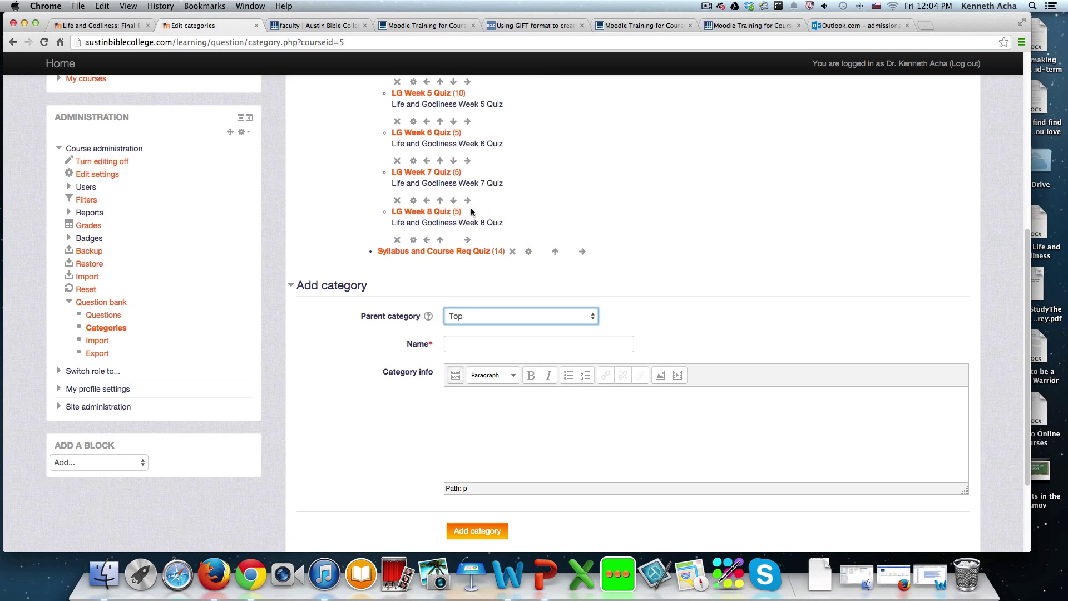
Step: Name the new question category "Final Exams Life and Godliness" and place the cursor in its category info
{"action": "scroll", "coordinate": [556, 289], "scroll_direction": "up", "scroll_amount": 6}
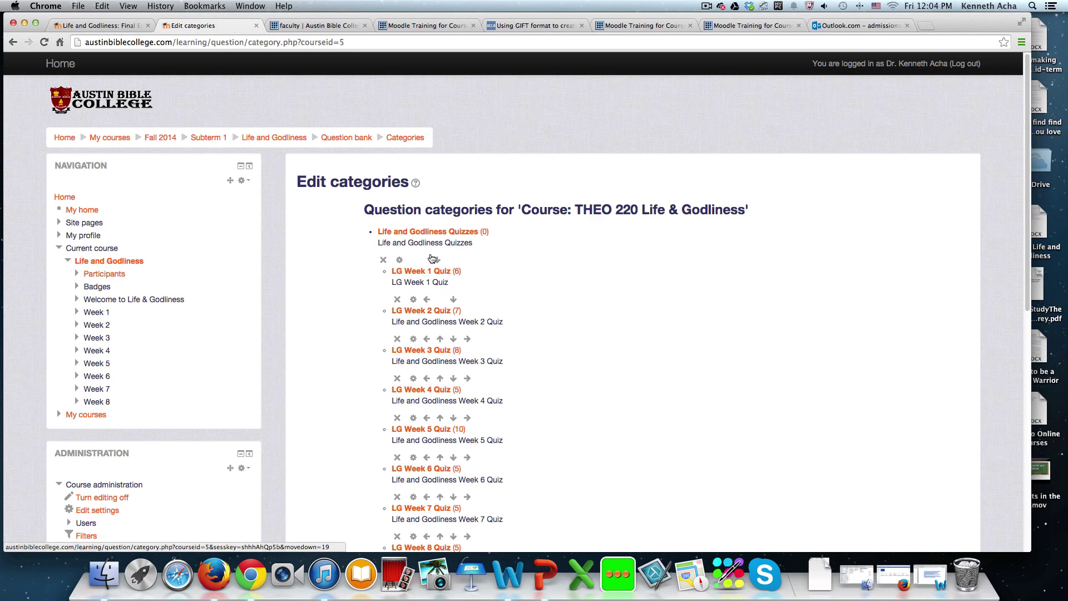
{"action": "scroll", "coordinate": [439, 496], "scroll_direction": "down", "scroll_amount": 5}
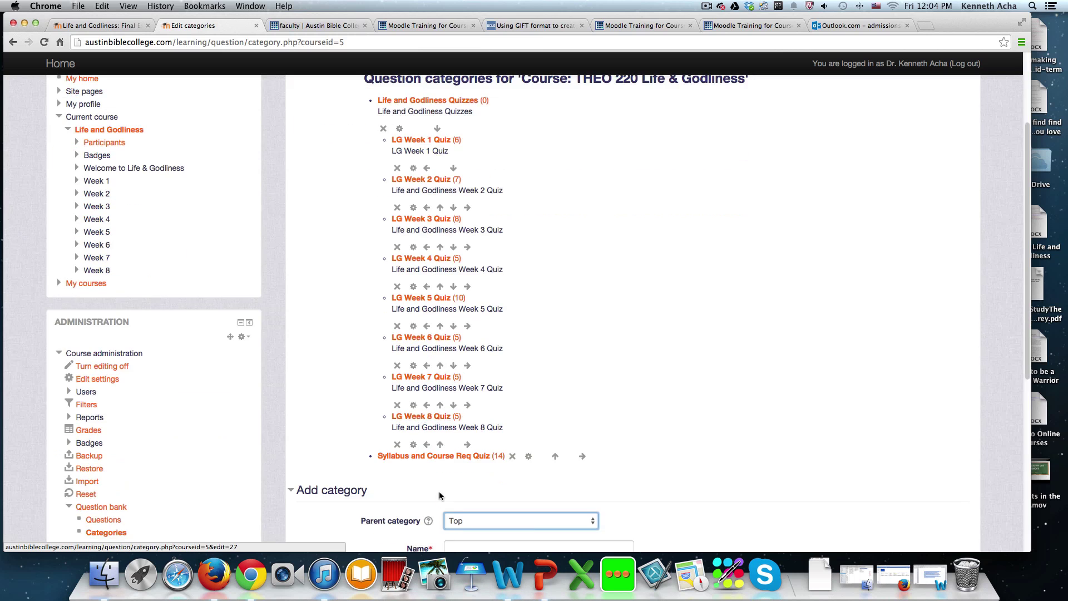
{"action": "scroll", "coordinate": [438, 495], "scroll_direction": "down", "scroll_amount": 4}
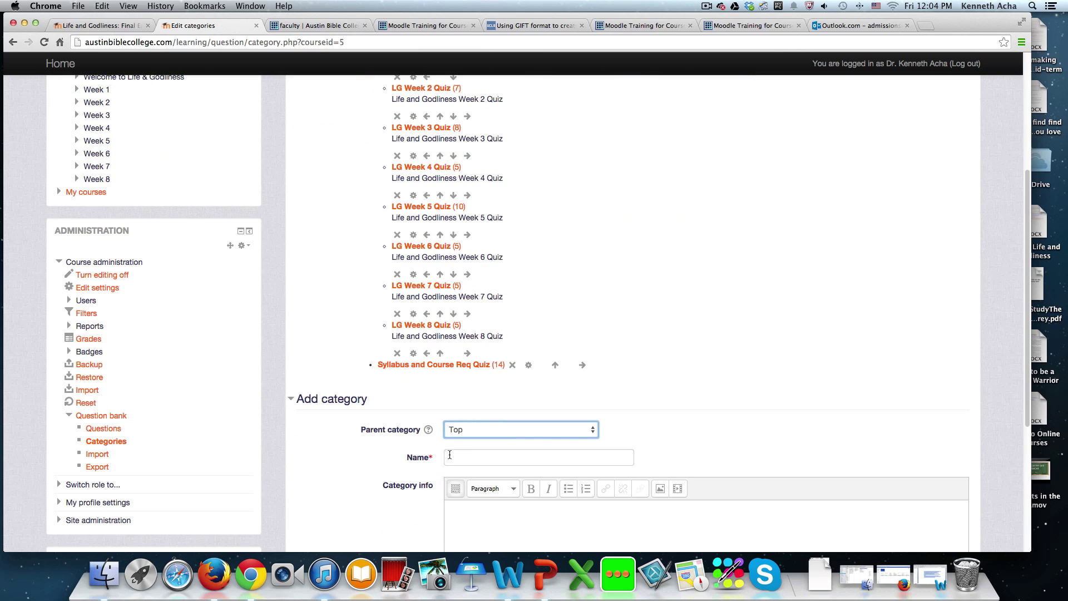
{"action": "scroll", "coordinate": [571, 266], "scroll_direction": "up", "scroll_amount": 10}
{"action": "scroll", "coordinate": [572, 265], "scroll_direction": "down", "scroll_amount": 5}
{"action": "scroll", "coordinate": [572, 265], "scroll_direction": "down", "scroll_amount": 10}
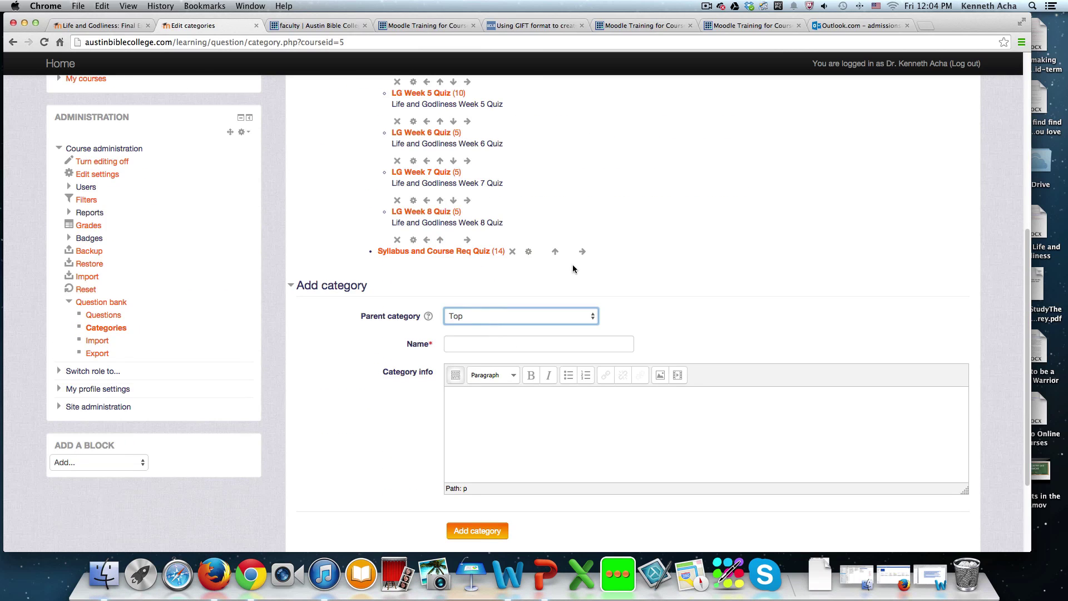
{"action": "left_click", "coordinate": [485, 341]}
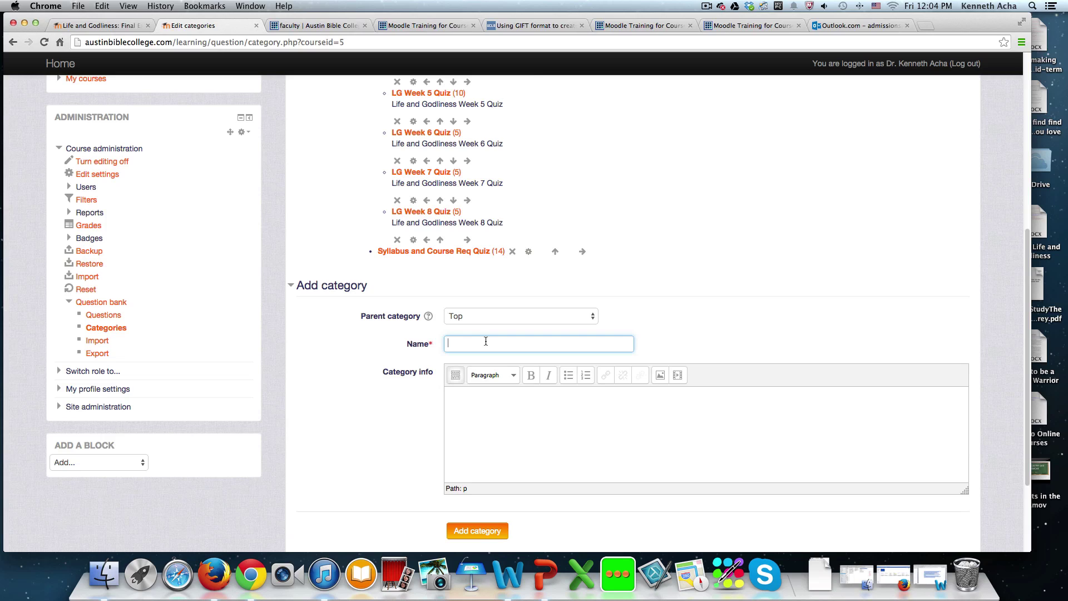
{"action": "type", "text": "Final Exams Life and Godliness"}
{"action": "left_click", "coordinate": [467, 415]}
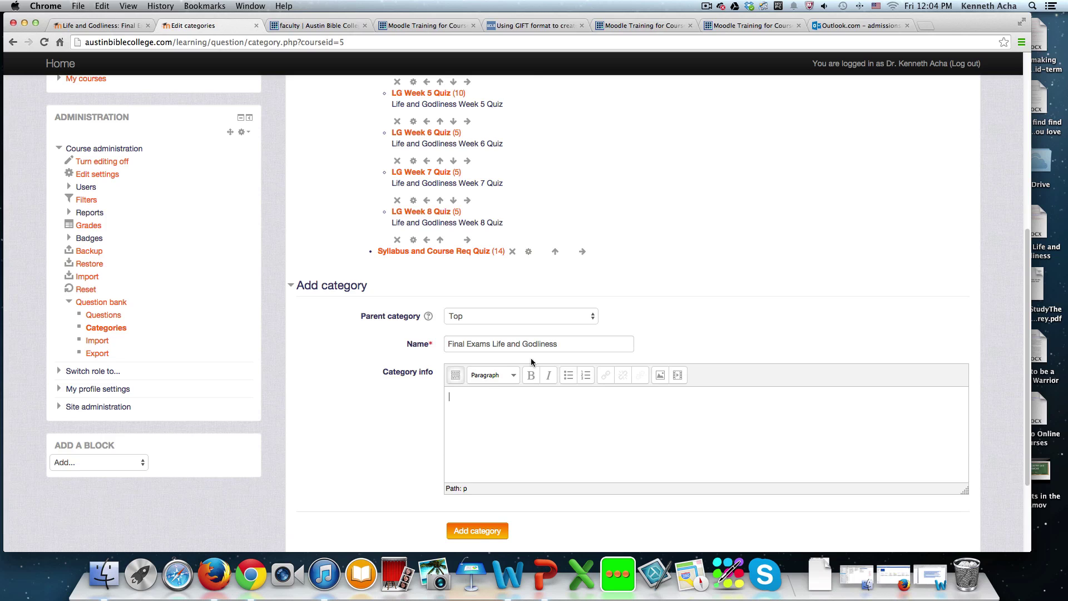
Step: Copy the new category's name, "Final Exams Life and Godliness", into its category info
{"action": "left_click_drag", "start_coordinate": [561, 341], "coordinate": [437, 343]}
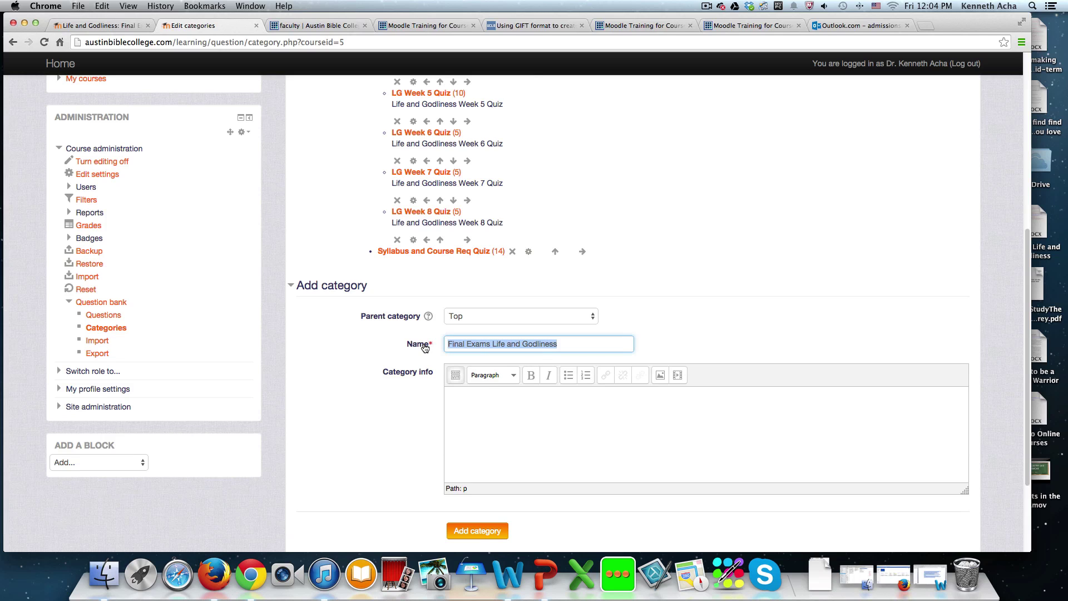
{"action": "key", "text": "super+c"}
{"action": "left_click", "coordinate": [473, 400]}
{"action": "key", "text": "super+v"}
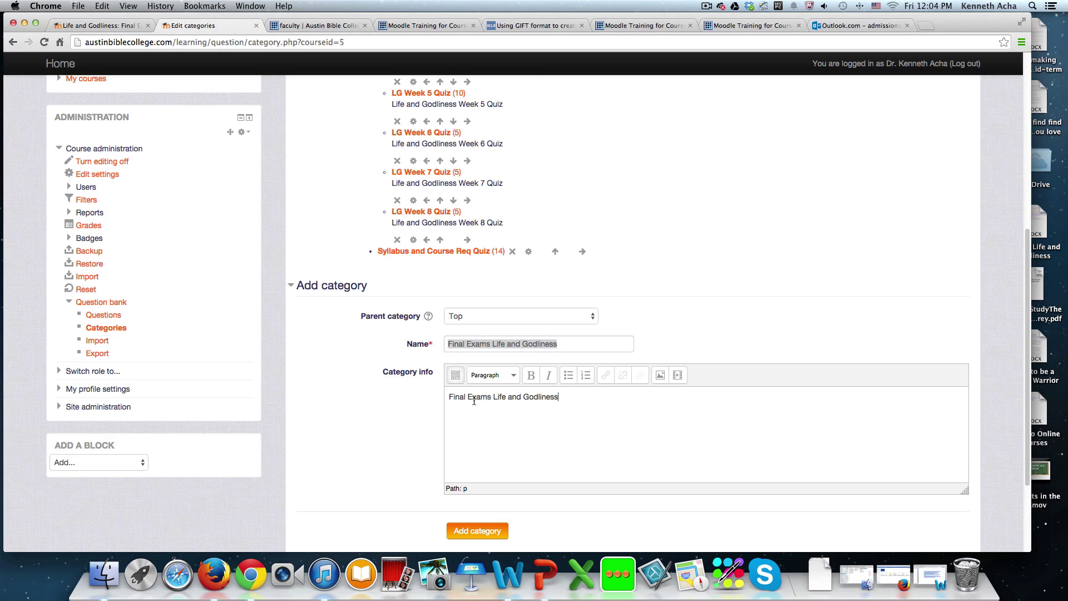
Step: Add the "Final Exams Life and Godliness" category to the course's question bank
{"action": "scroll", "coordinate": [474, 401], "scroll_direction": "down", "scroll_amount": 3}
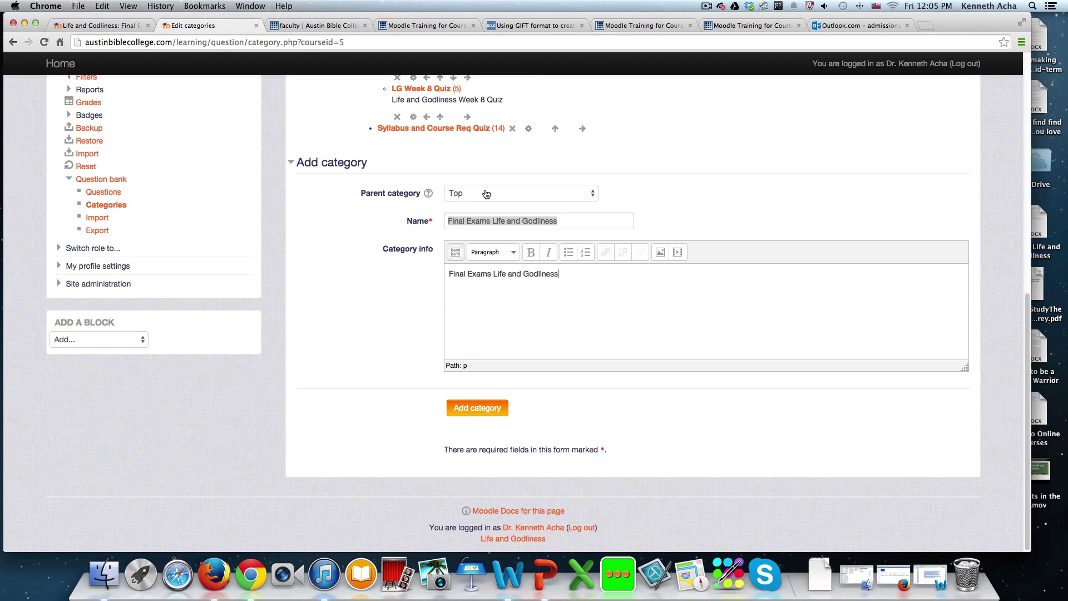
{"action": "scroll", "coordinate": [484, 194], "scroll_direction": "up", "scroll_amount": 3}
{"action": "scroll", "coordinate": [485, 193], "scroll_direction": "up", "scroll_amount": 4}
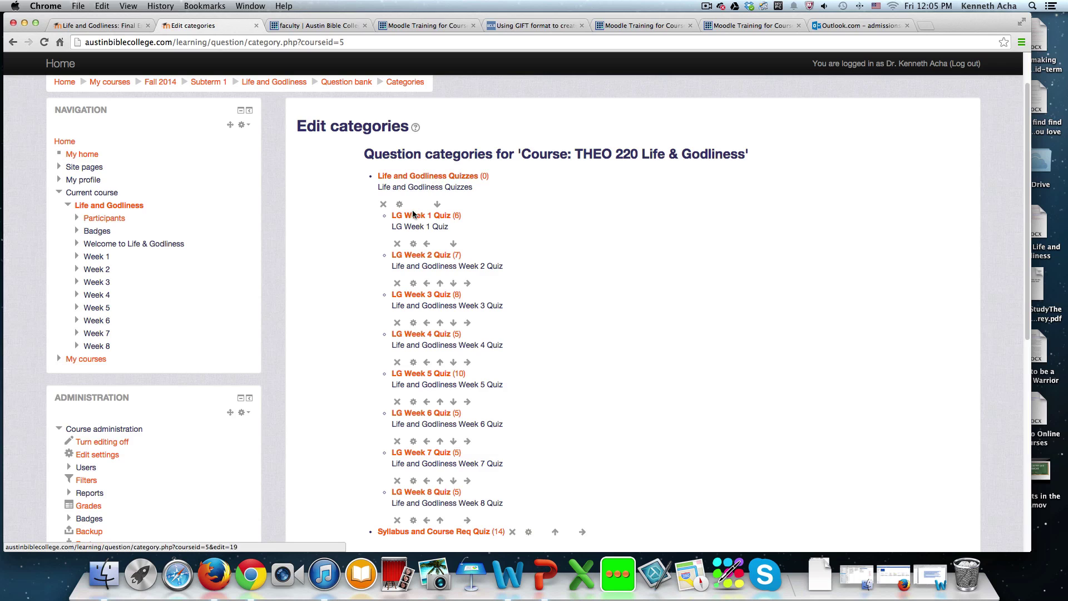
{"action": "scroll", "coordinate": [489, 259], "scroll_direction": "down", "scroll_amount": 4}
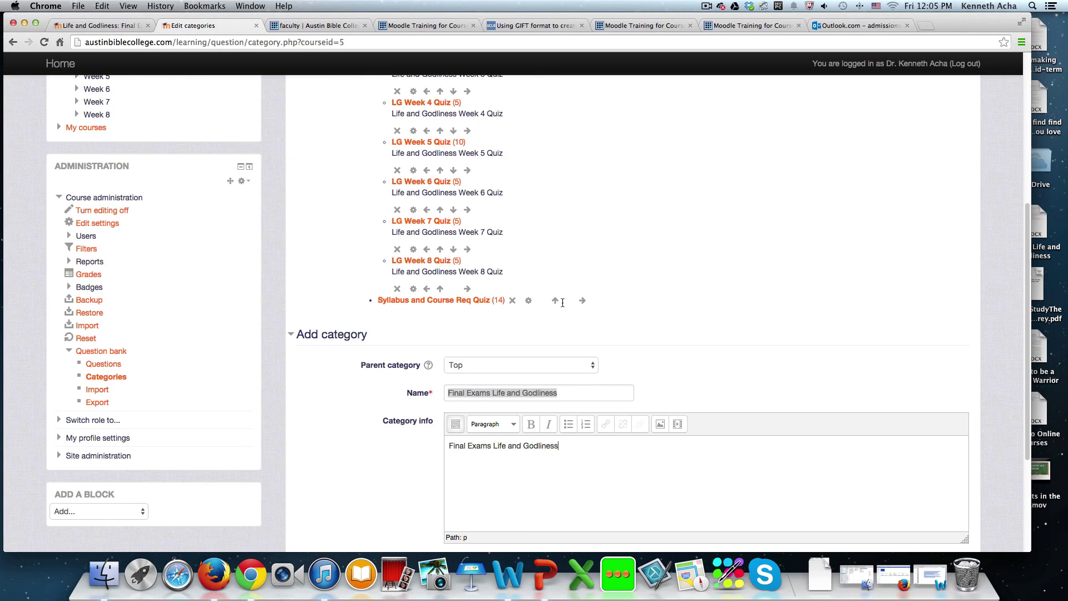
{"action": "scroll", "coordinate": [562, 302], "scroll_direction": "down", "scroll_amount": 3}
{"action": "left_click", "coordinate": [488, 409]}
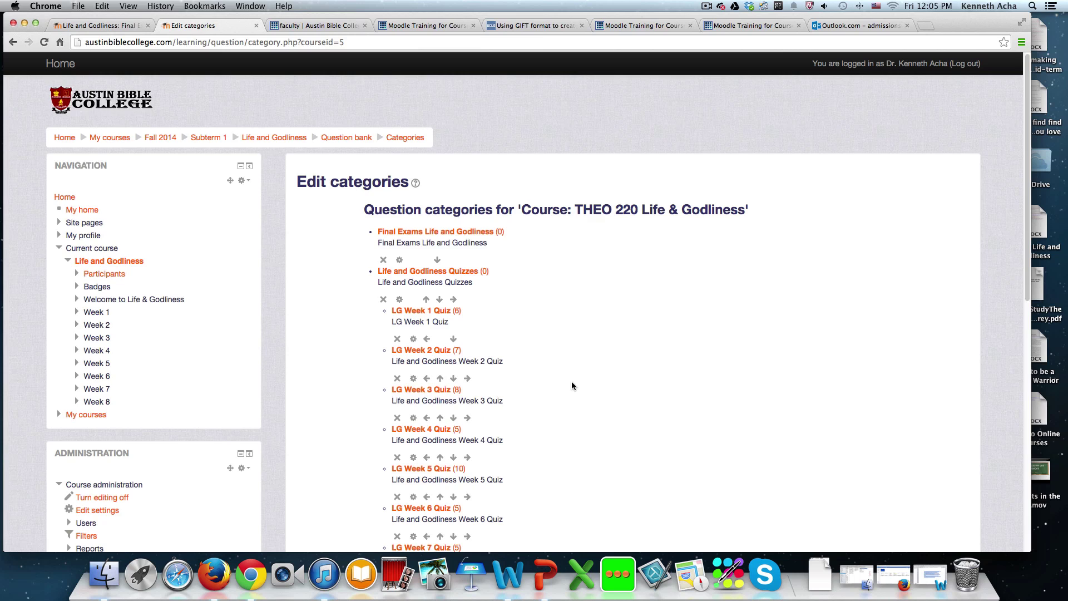
Step: Examine the course's question category list, including the new final exams category and the weekly quiz categories
{"action": "scroll", "coordinate": [572, 381], "scroll_direction": "down", "scroll_amount": 6}
{"action": "scroll", "coordinate": [572, 381], "scroll_direction": "up", "scroll_amount": 6}
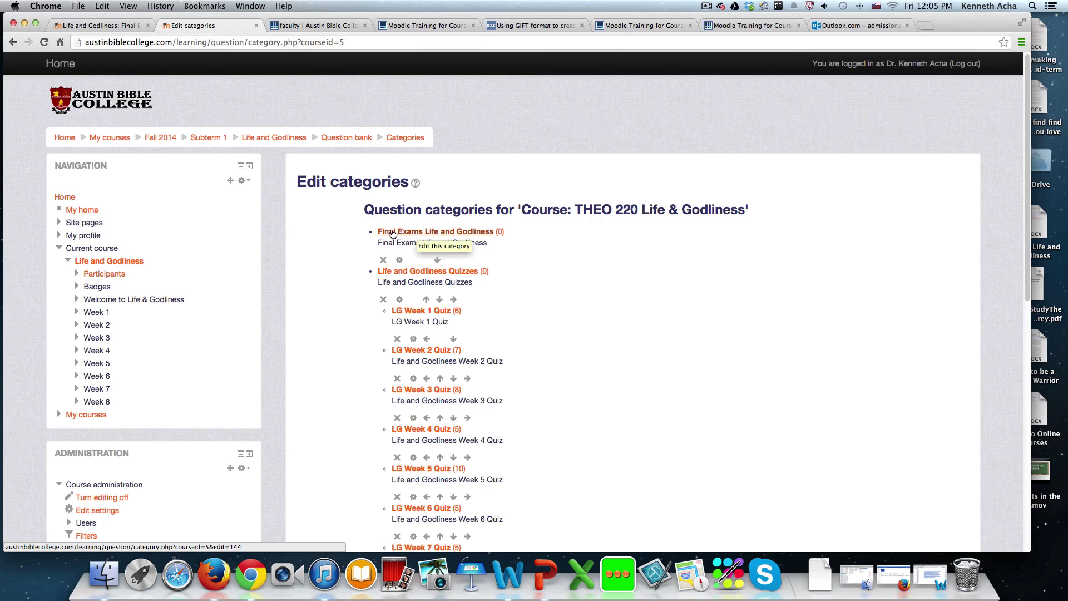
{"action": "scroll", "coordinate": [525, 294], "scroll_direction": "down", "scroll_amount": 6}
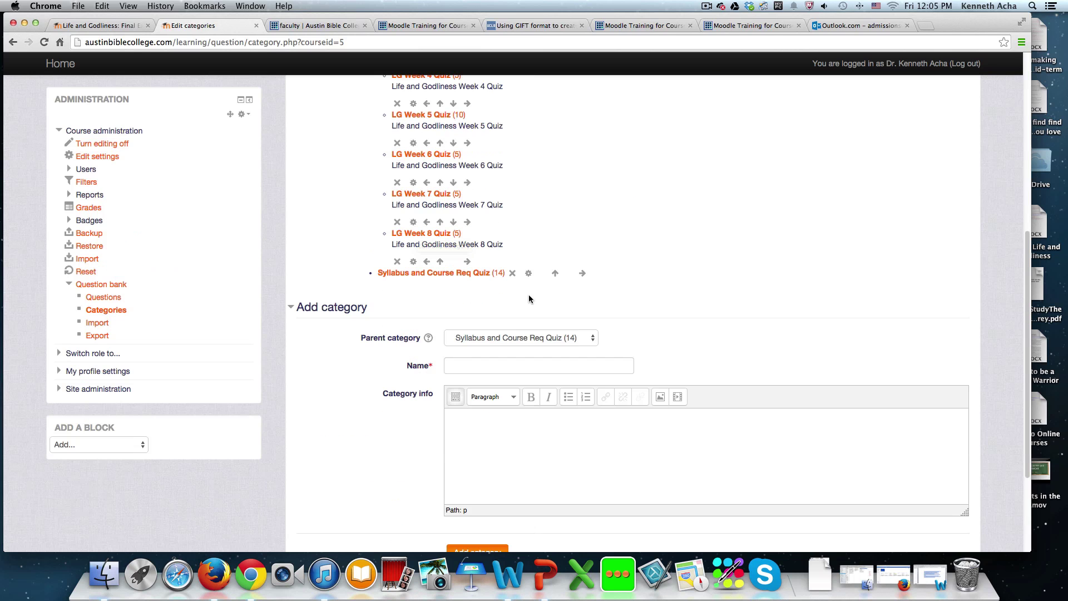
{"action": "scroll", "coordinate": [529, 298], "scroll_direction": "up", "scroll_amount": 5}
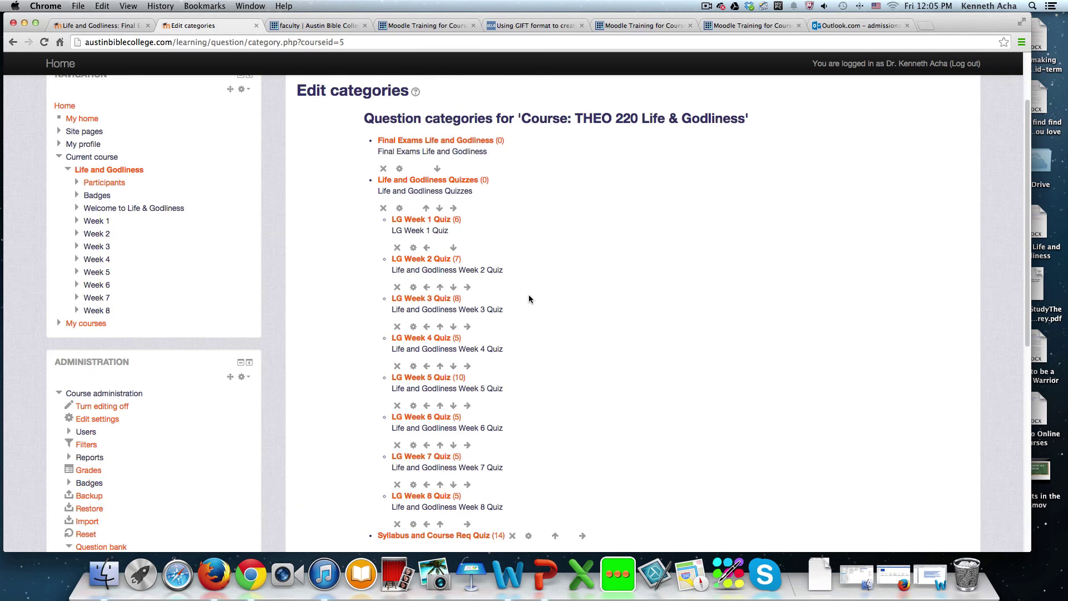
{"action": "scroll", "coordinate": [529, 298], "scroll_direction": "up", "scroll_amount": 2}
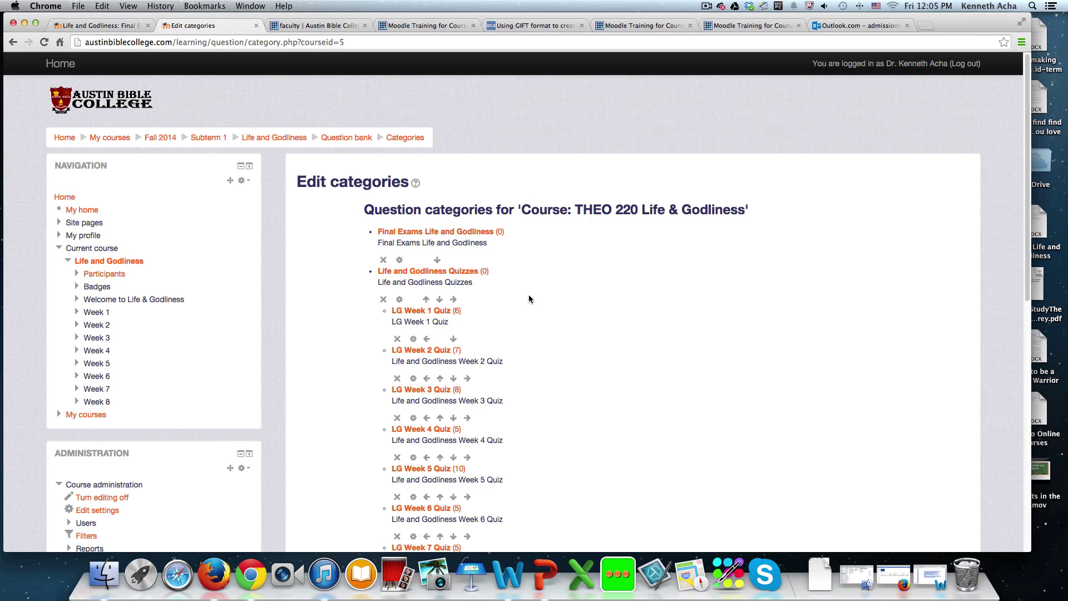
{"action": "scroll", "coordinate": [529, 299], "scroll_direction": "down", "scroll_amount": 2}
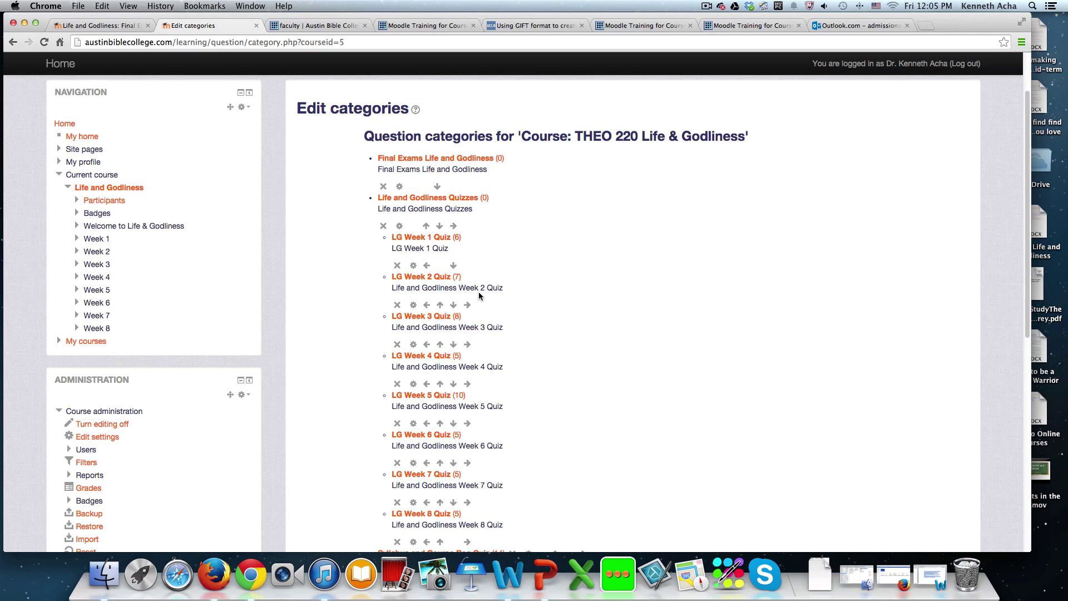
{"action": "scroll", "coordinate": [356, 300], "scroll_direction": "down", "scroll_amount": 7}
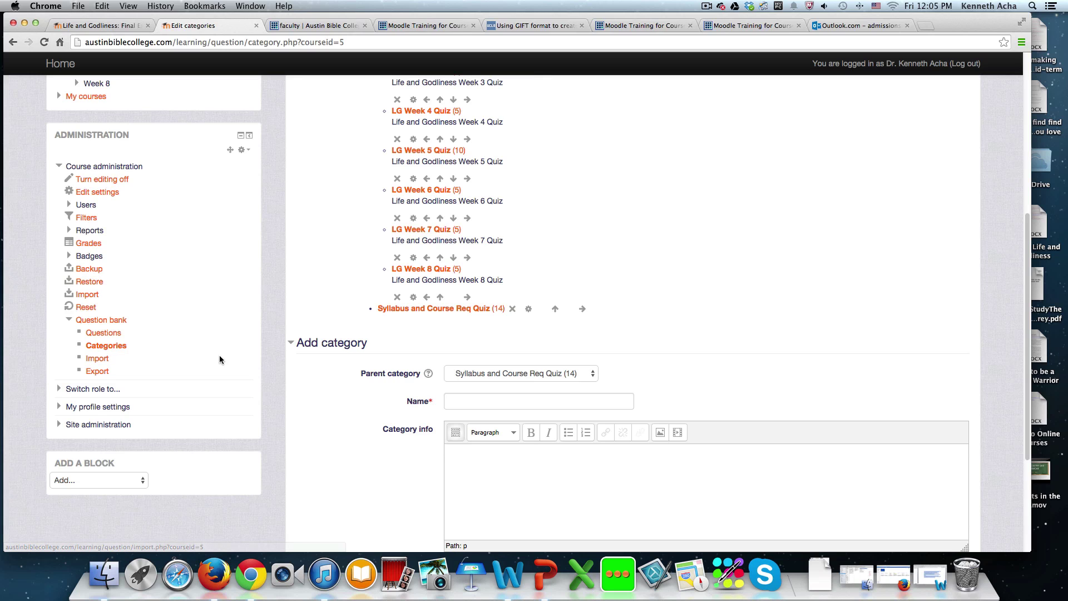
{"action": "scroll", "coordinate": [488, 214], "scroll_direction": "up", "scroll_amount": 10}
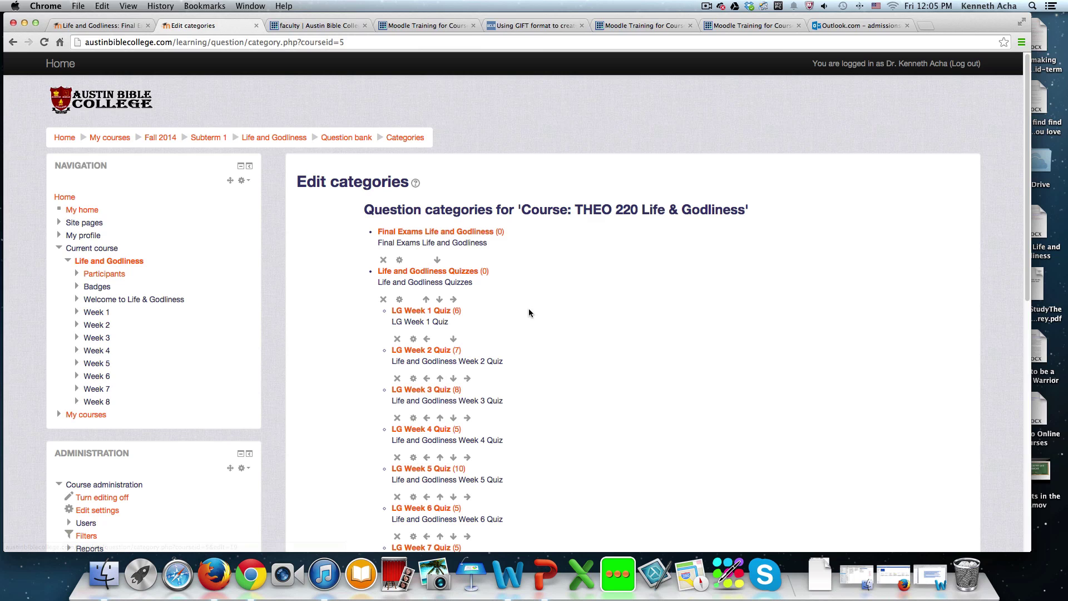
Step: Open the question bank's import page and look over its file format and file upload sections
{"action": "scroll", "coordinate": [551, 311], "scroll_direction": "down", "scroll_amount": 6}
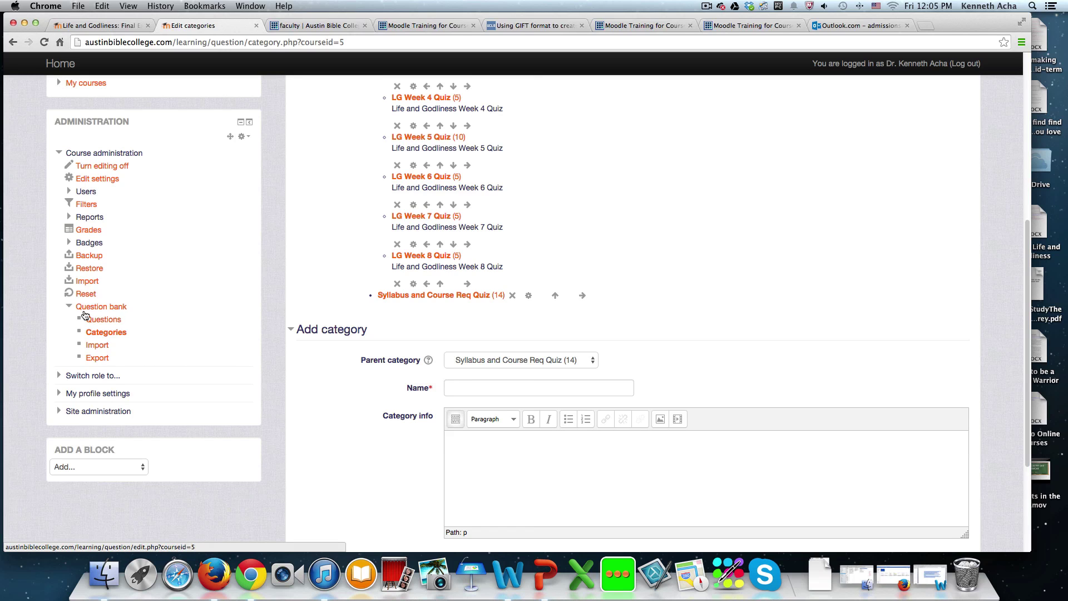
{"action": "left_click", "coordinate": [96, 346]}
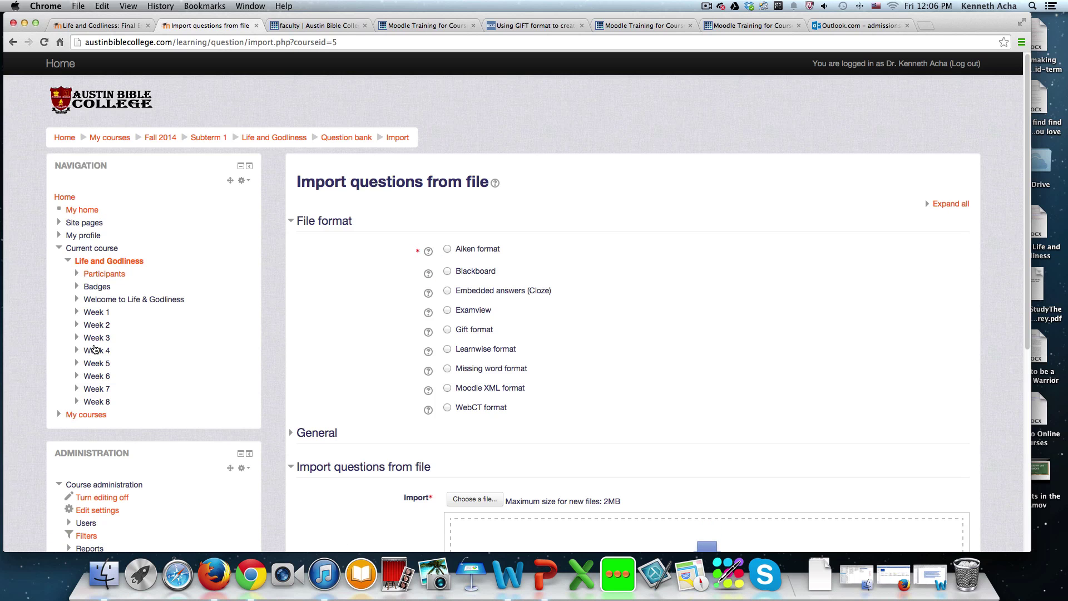
{"action": "scroll", "coordinate": [597, 270], "scroll_direction": "down", "scroll_amount": 5}
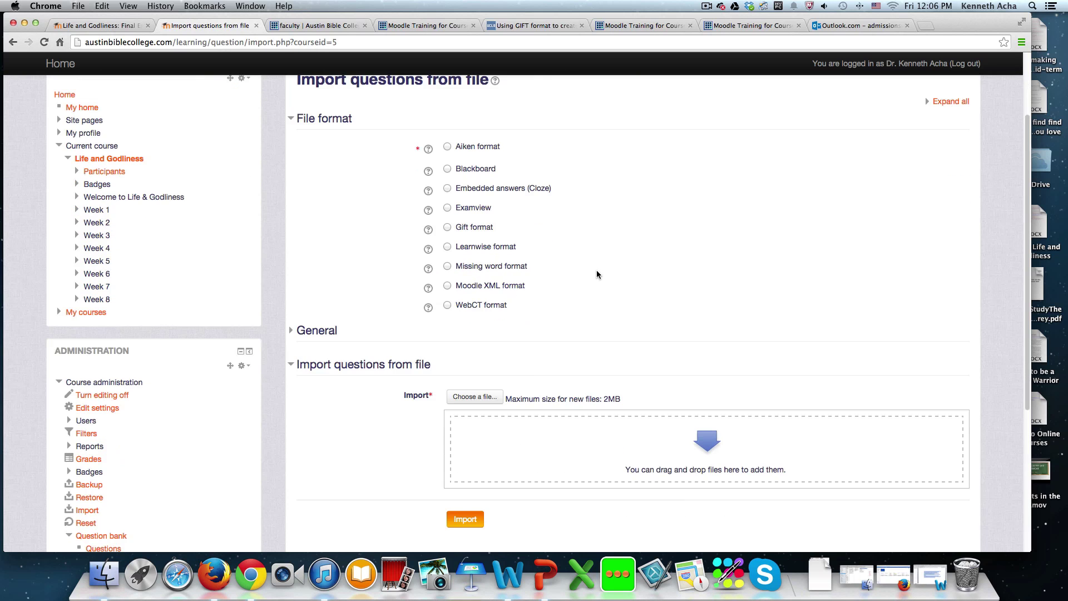
{"action": "scroll", "coordinate": [597, 272], "scroll_direction": "up", "scroll_amount": 5}
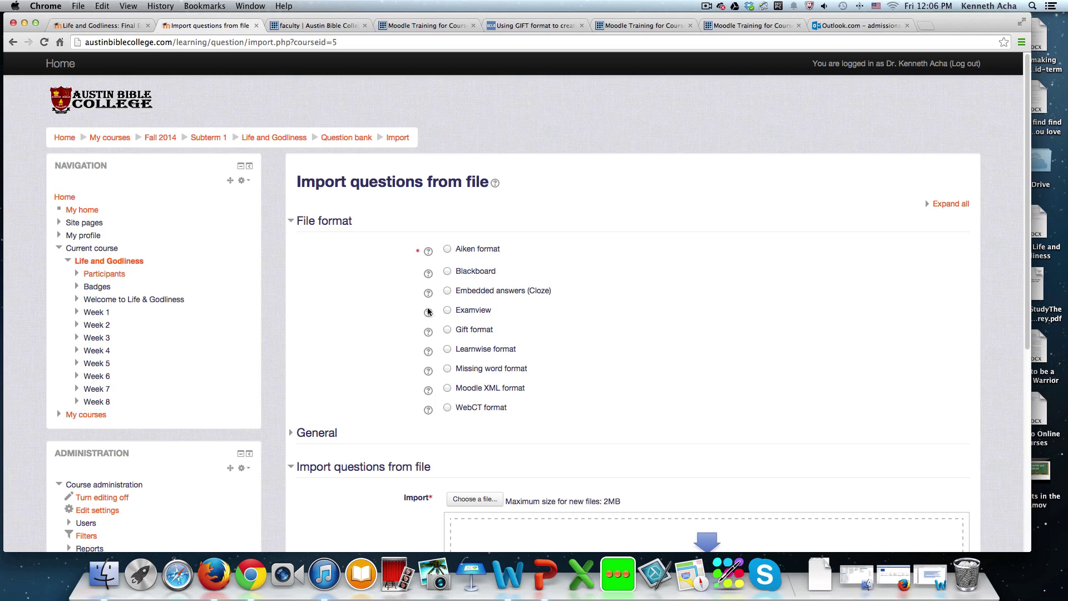
Step: Choose Gift format for the import and open the file picker for the question file
{"action": "left_click", "coordinate": [448, 330]}
{"action": "scroll", "coordinate": [520, 317], "scroll_direction": "down", "scroll_amount": 1}
{"action": "scroll", "coordinate": [520, 315], "scroll_direction": "down", "scroll_amount": 10}
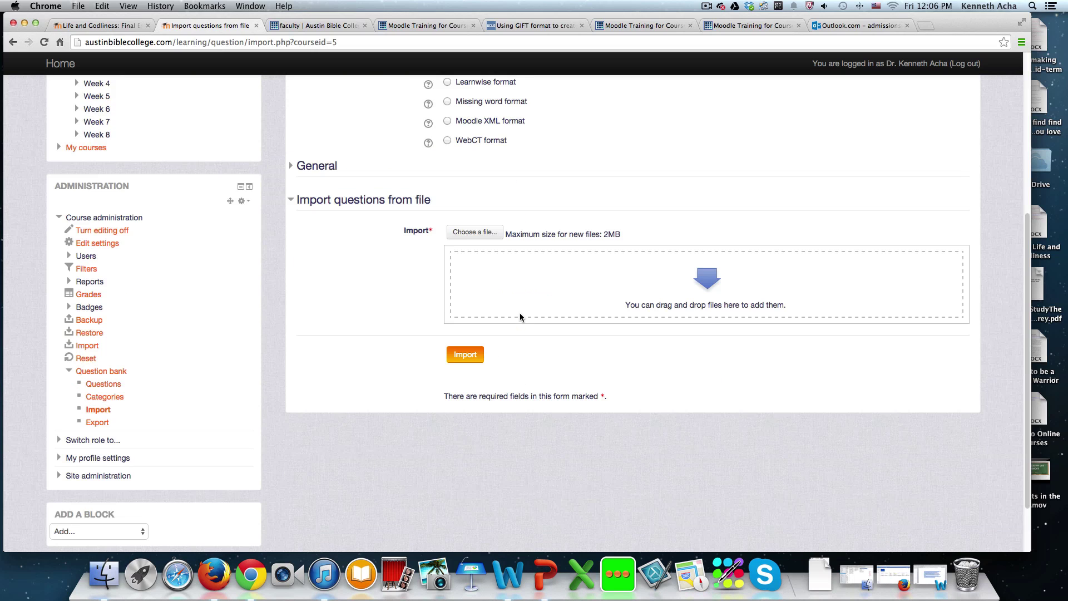
{"action": "left_click", "coordinate": [481, 234]}
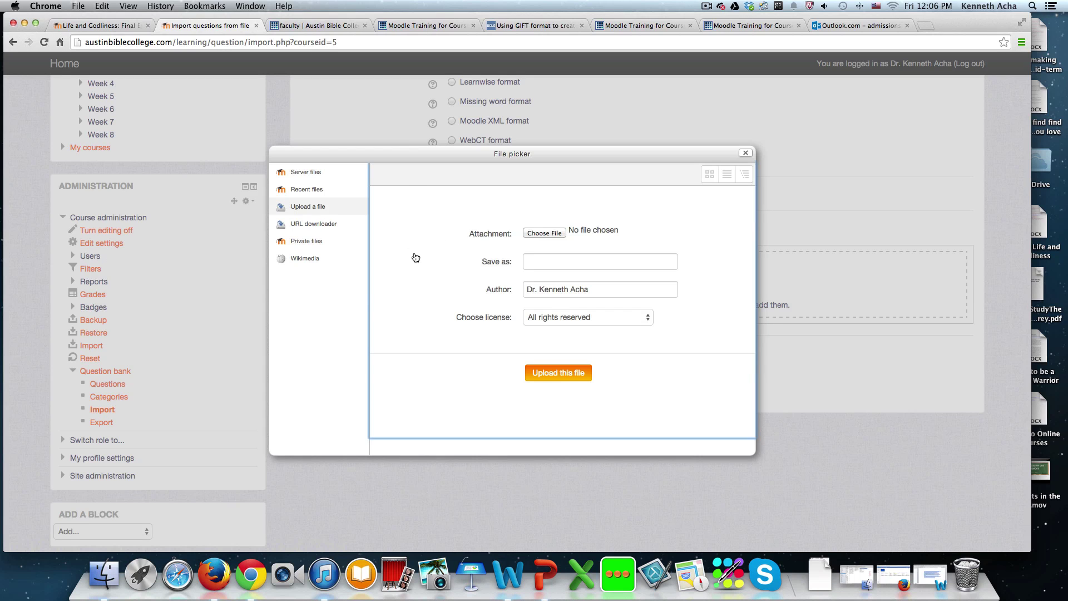
Step: Leave the file selection and rename the desktop text file "Life & Godliness" as "Life & Godliness Final Exam"
{"action": "left_click", "coordinate": [545, 233]}
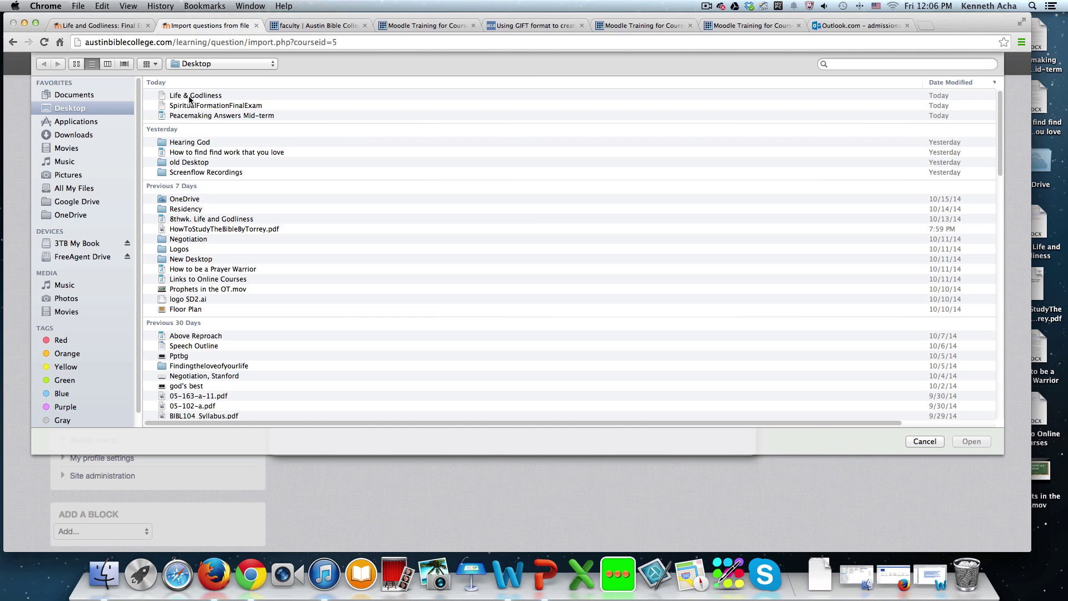
{"action": "left_click", "coordinate": [924, 442]}
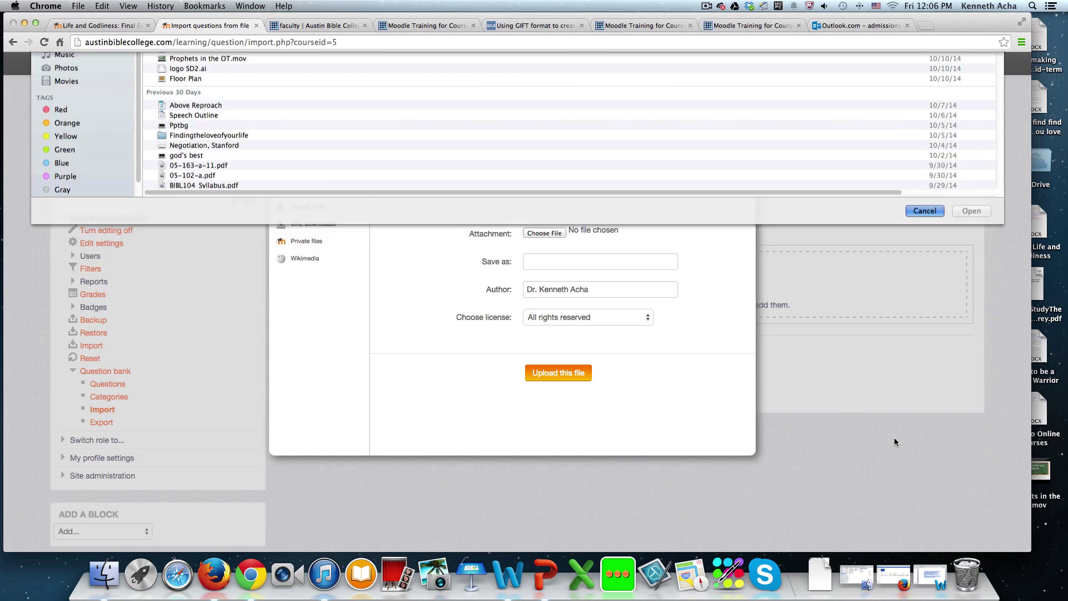
{"action": "left_click", "coordinate": [24, 22]}
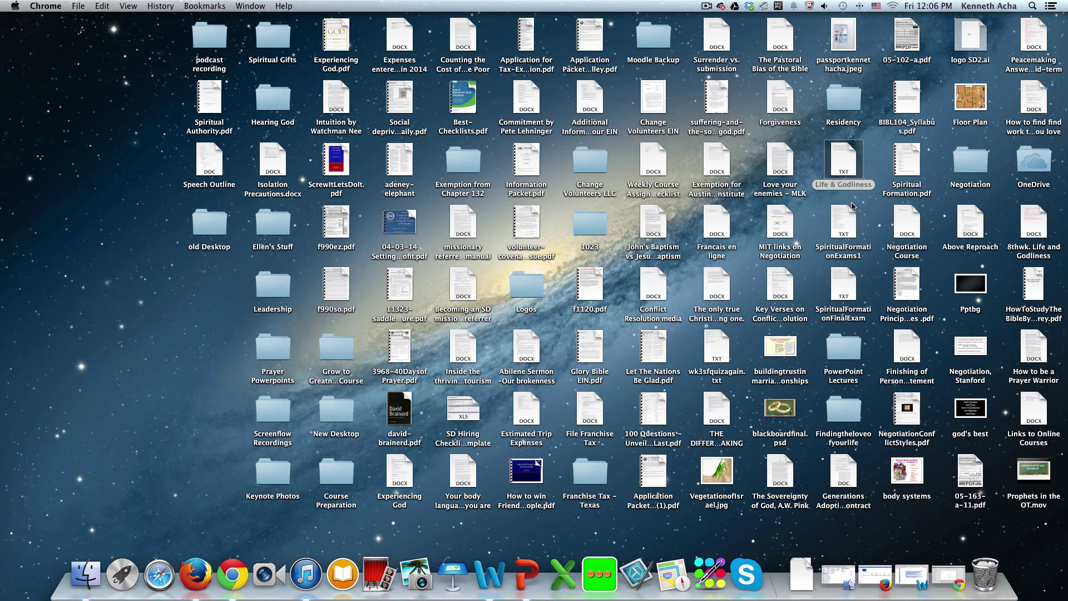
{"action": "left_click", "coordinate": [821, 187]}
{"action": "left_click", "coordinate": [821, 186]}
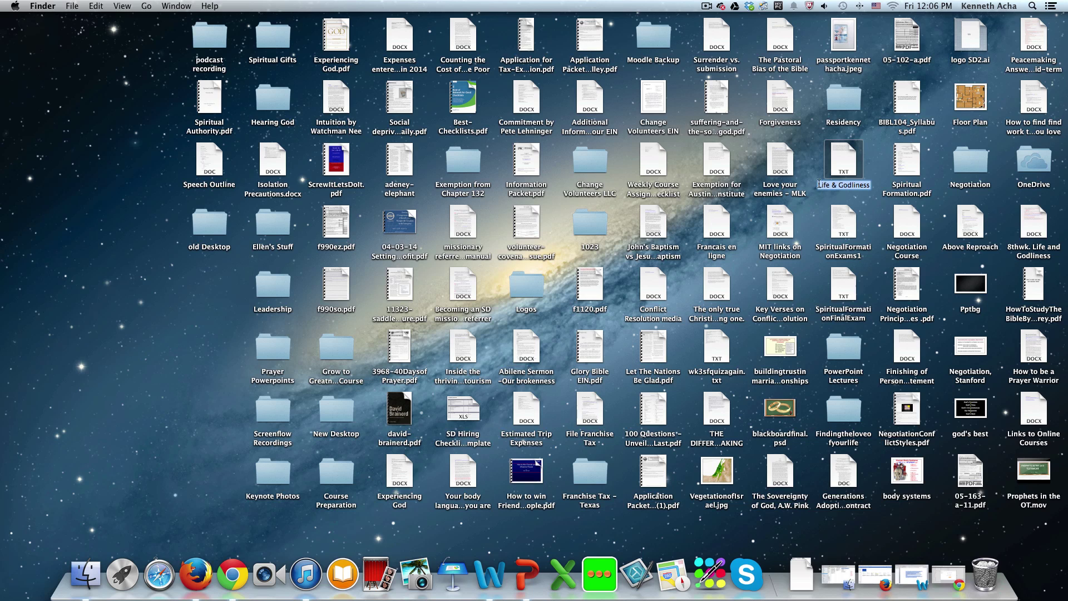
{"action": "left_click", "coordinate": [818, 185]}
{"action": "type", "text": "Final Exam"}
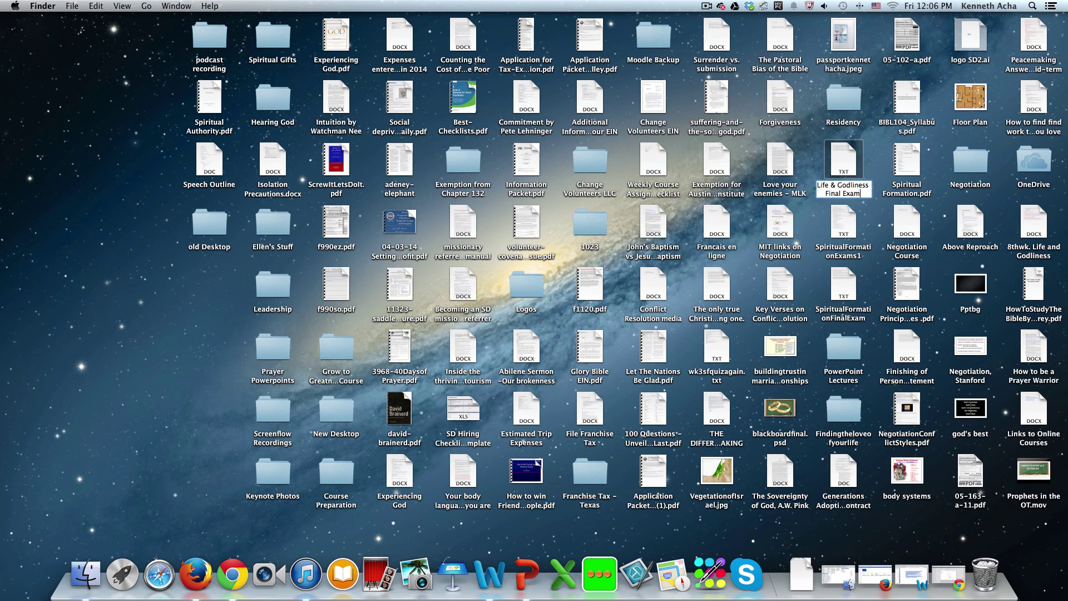
{"action": "key", "text": "Return"}
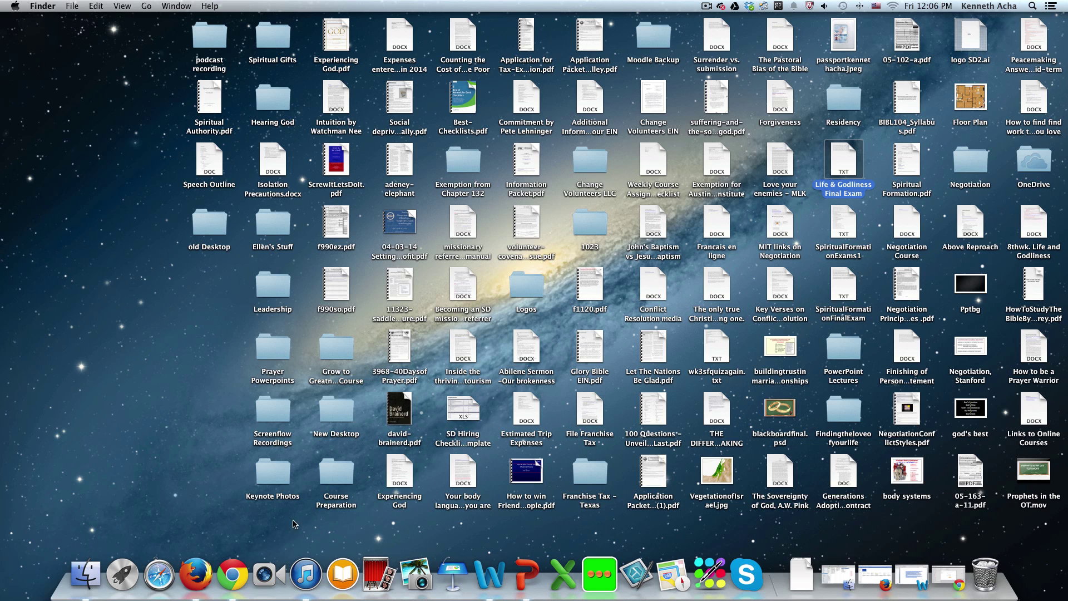
Step: Switch back to Chrome and attach the "Life & Godliness Final Exam" text file from the Desktop for upload
{"action": "left_click", "coordinate": [225, 574]}
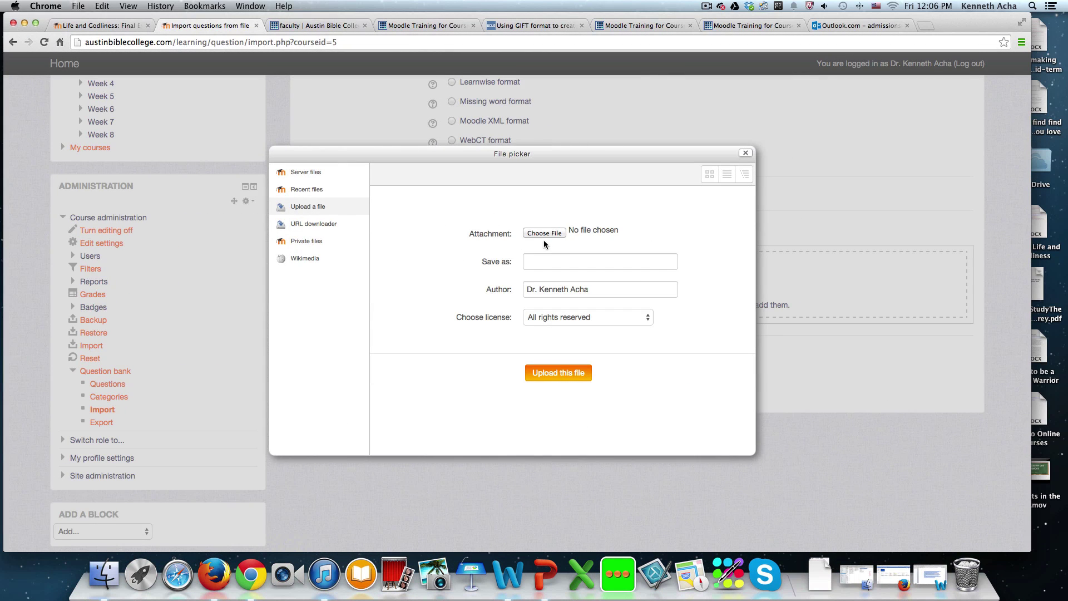
{"action": "left_click", "coordinate": [543, 233]}
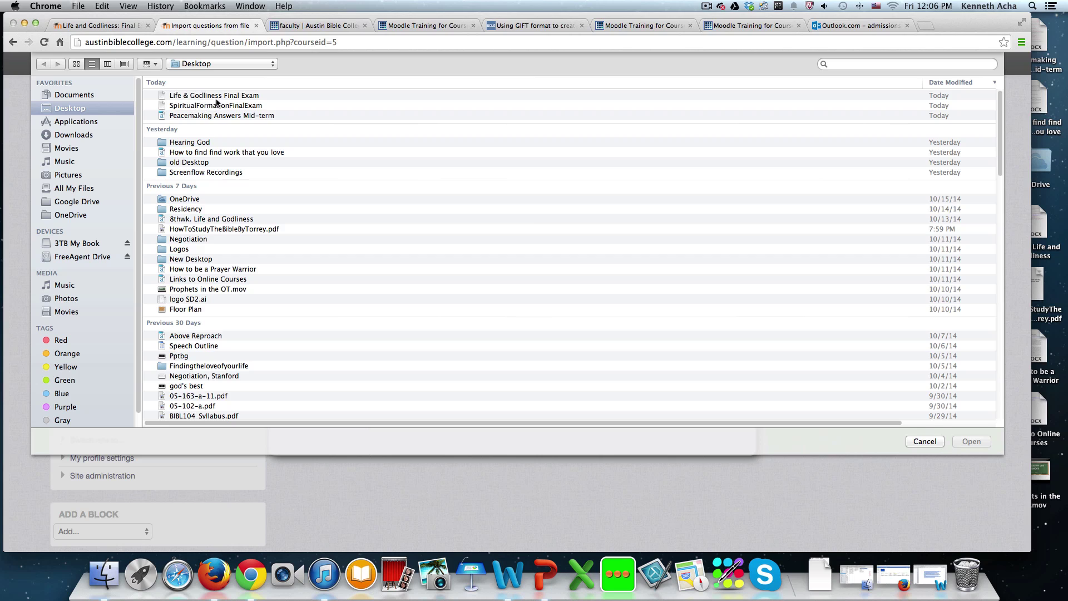
{"action": "left_click", "coordinate": [217, 97]}
{"action": "left_click", "coordinate": [978, 441]}
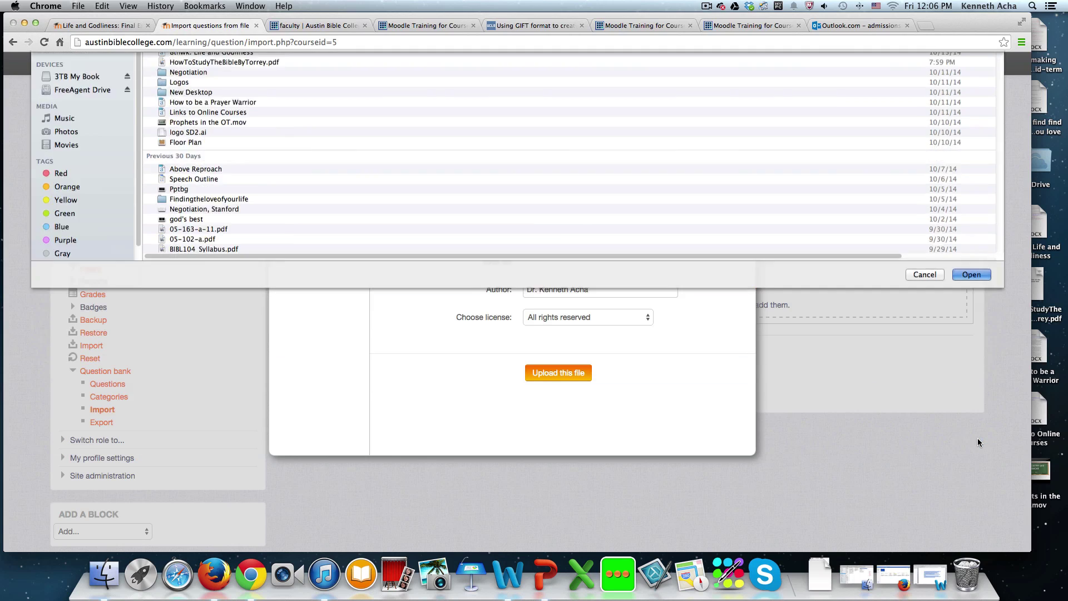
Step: Set the upload's save-as name to "Life and Godliness Final Exam" and upload the file
{"action": "left_click", "coordinate": [561, 262]}
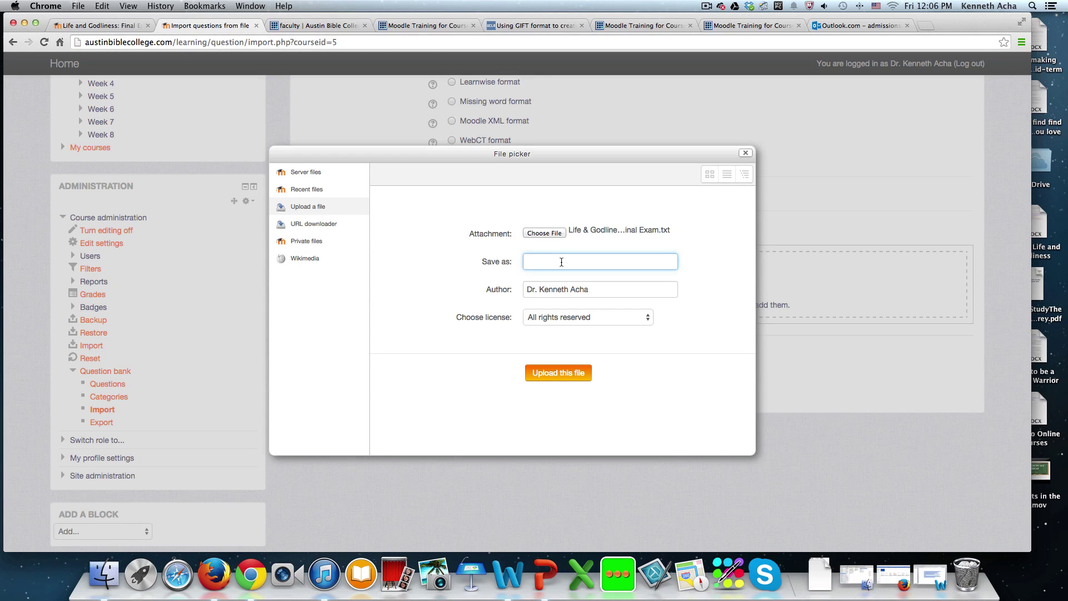
{"action": "type", "text": "Lif"}
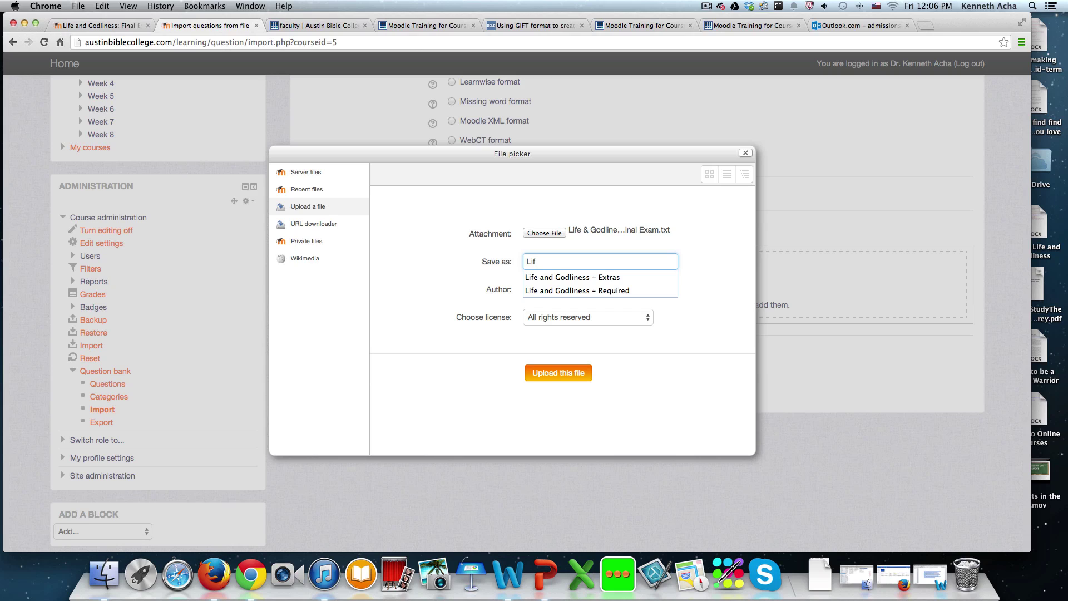
{"action": "type", "text": "e and Godliness Final E"}
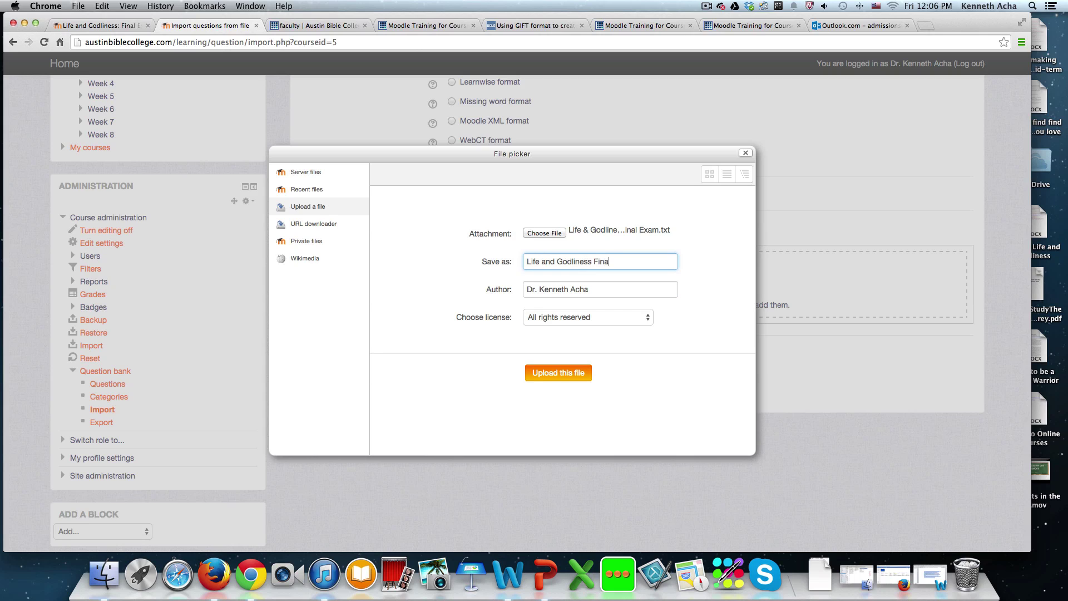
{"action": "type", "text": "xam"}
{"action": "left_click", "coordinate": [558, 374]}
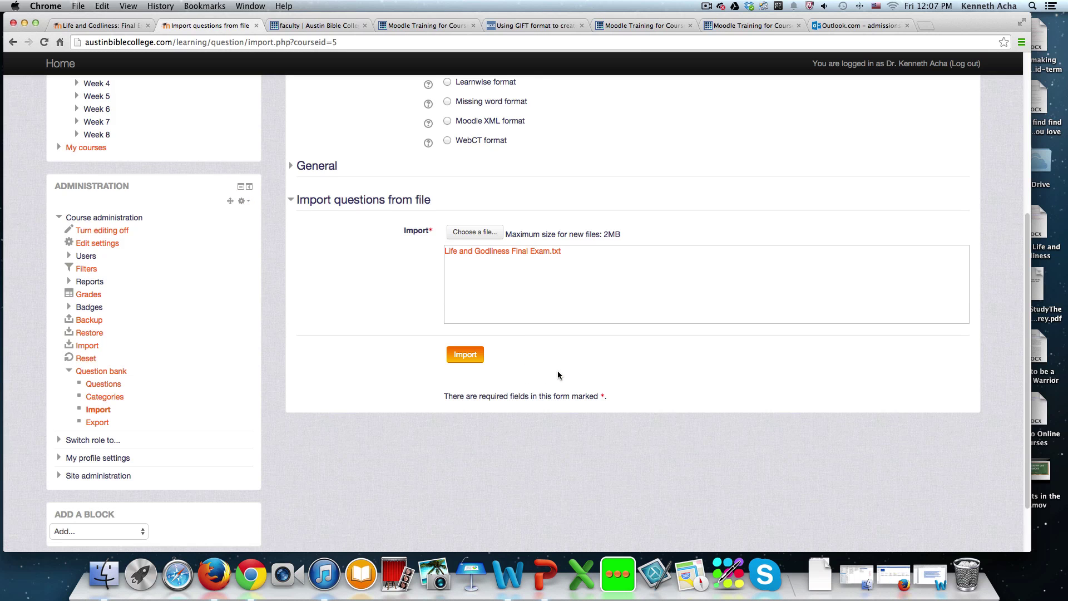
Step: Check the chosen file format and the uploaded question file on the import form
{"action": "scroll", "coordinate": [501, 275], "scroll_direction": "up", "scroll_amount": 5}
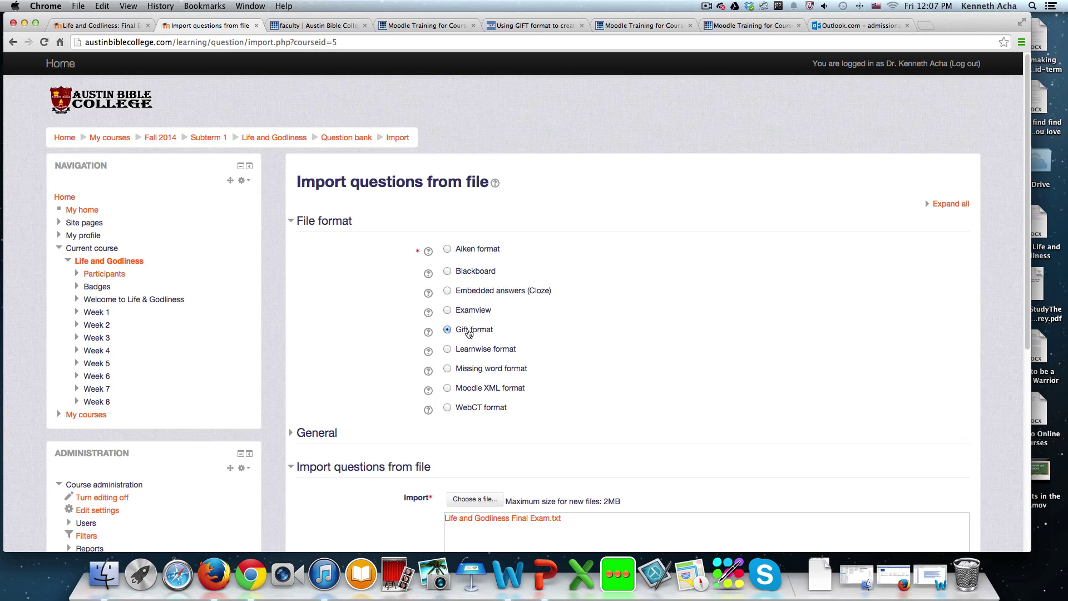
{"action": "scroll", "coordinate": [527, 335], "scroll_direction": "down", "scroll_amount": 3}
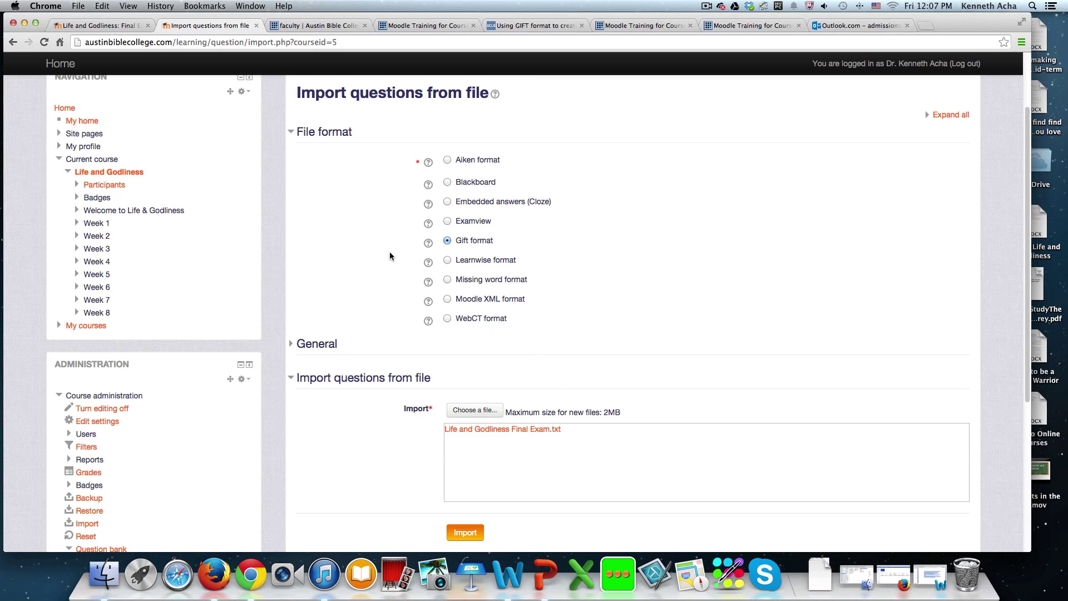
{"action": "scroll", "coordinate": [456, 443], "scroll_direction": "down", "scroll_amount": 5}
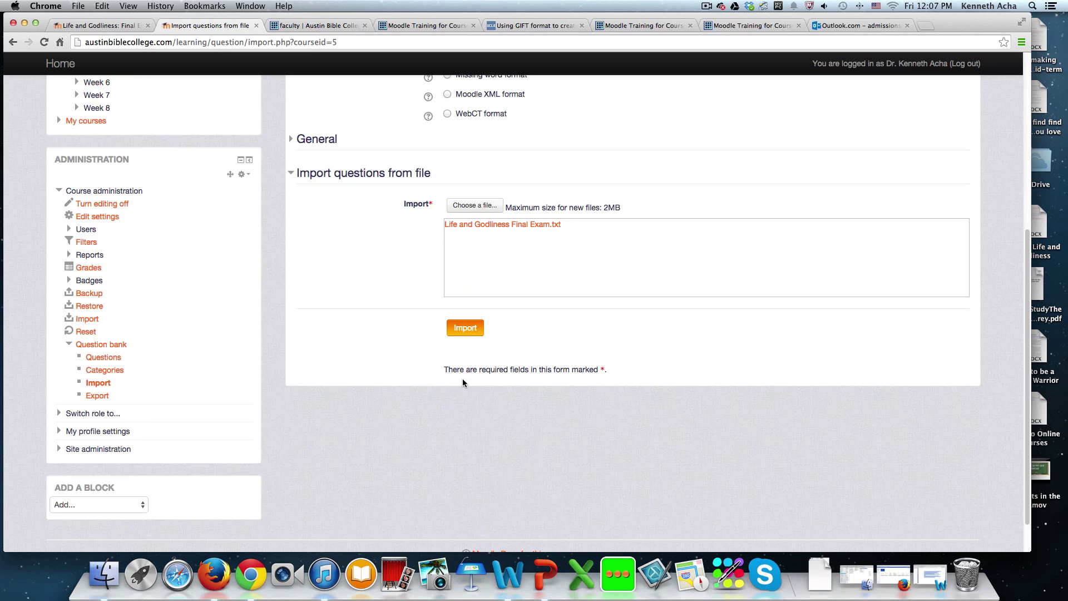
Step: Import the questions from the uploaded exam file, review the import summary, and continue to the question bank
{"action": "left_click", "coordinate": [470, 329]}
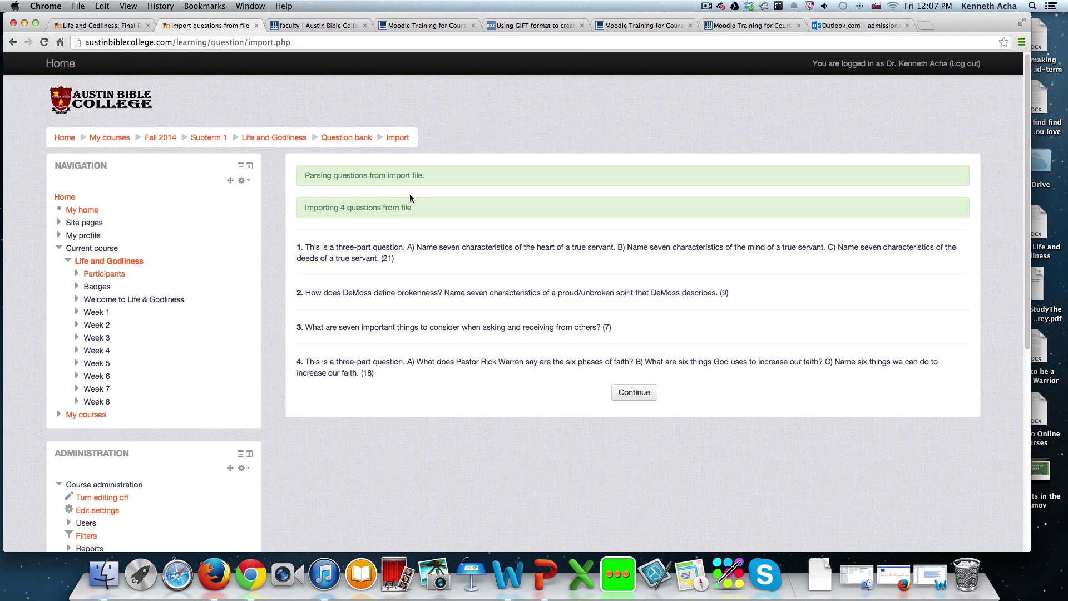
{"action": "scroll", "coordinate": [424, 206], "scroll_direction": "down", "scroll_amount": 1}
{"action": "scroll", "coordinate": [424, 206], "scroll_direction": "down", "scroll_amount": 2}
{"action": "scroll", "coordinate": [424, 206], "scroll_direction": "up", "scroll_amount": 2}
{"action": "left_click_drag", "start_coordinate": [305, 175], "coordinate": [448, 213]}
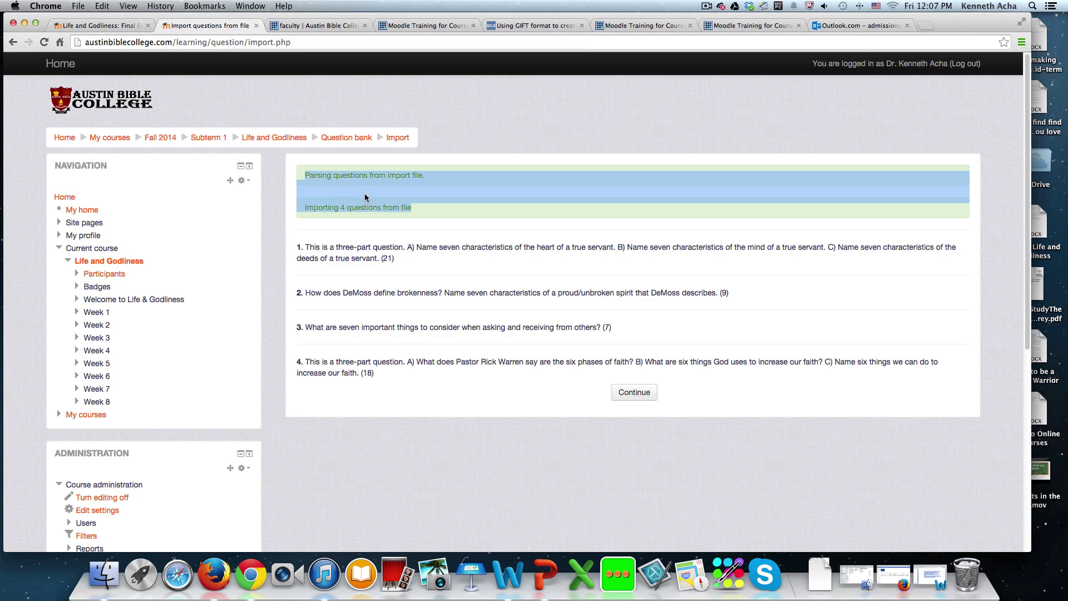
{"action": "left_click", "coordinate": [339, 211]}
{"action": "left_click_drag", "start_coordinate": [308, 210], "coordinate": [481, 222]}
{"action": "scroll", "coordinate": [481, 223], "scroll_direction": "down", "scroll_amount": 1}
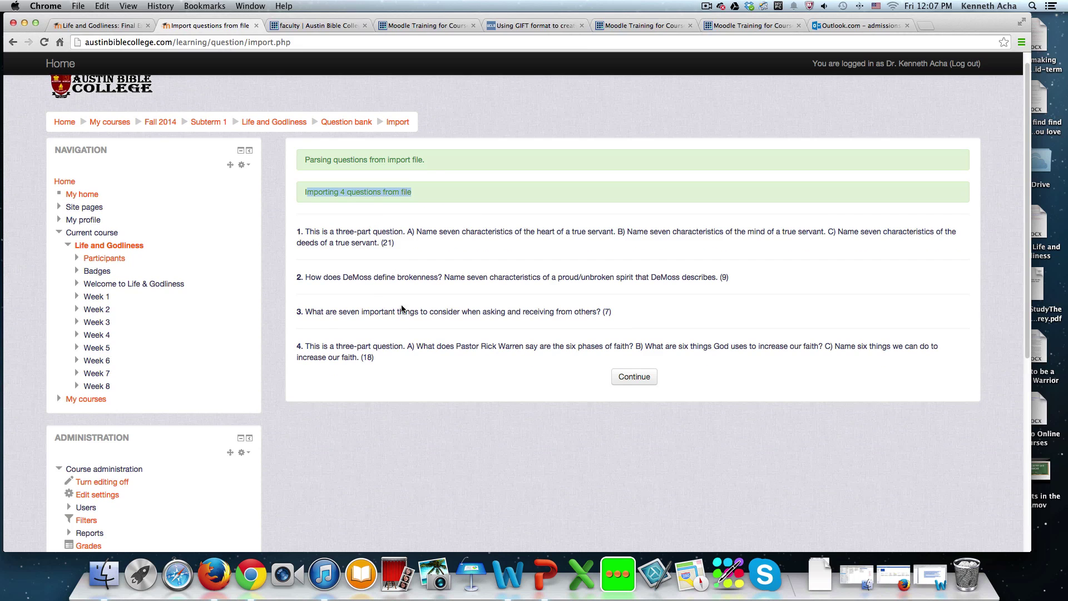
{"action": "left_click", "coordinate": [632, 377]}
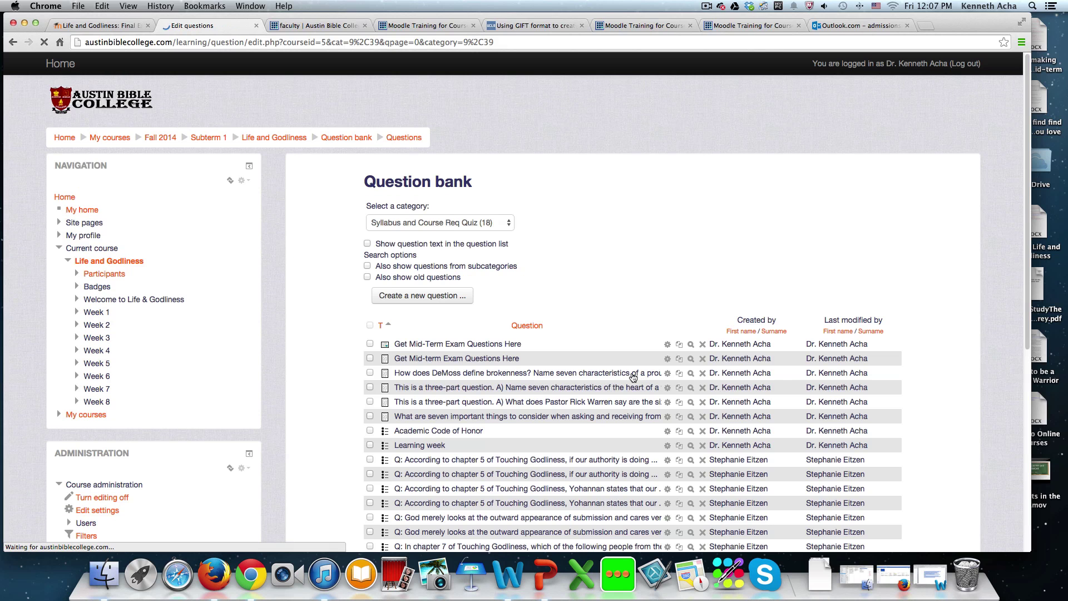
Step: Examine the imported essay questions in the Syllabus and Course Req Quiz category and the other available categories
{"action": "scroll", "coordinate": [524, 271], "scroll_direction": "down", "scroll_amount": 2}
{"action": "scroll", "coordinate": [524, 274], "scroll_direction": "down", "scroll_amount": 3}
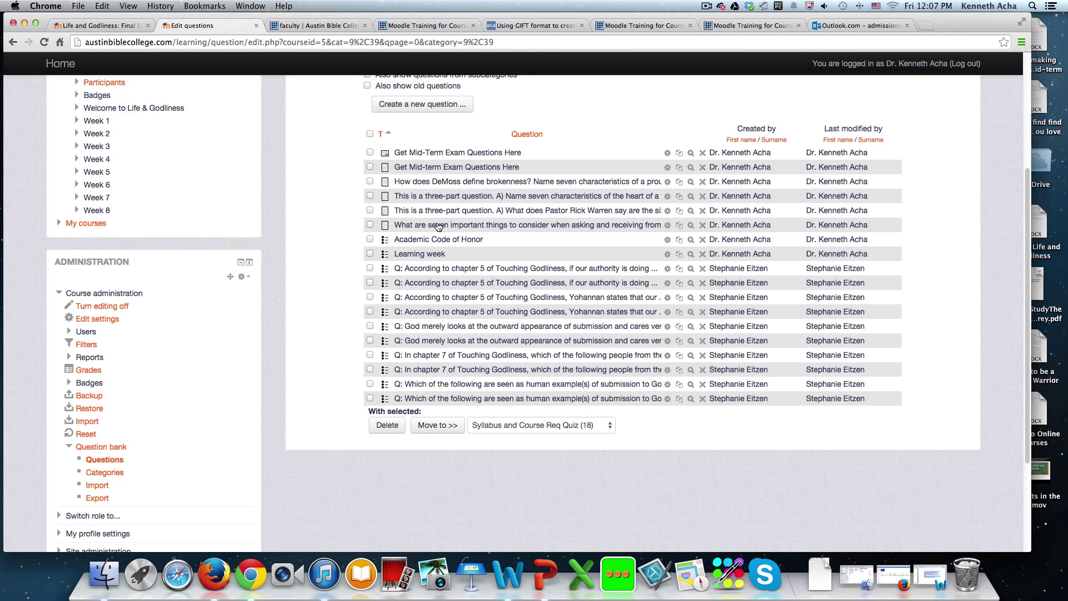
{"action": "scroll", "coordinate": [439, 226], "scroll_direction": "up", "scroll_amount": 2}
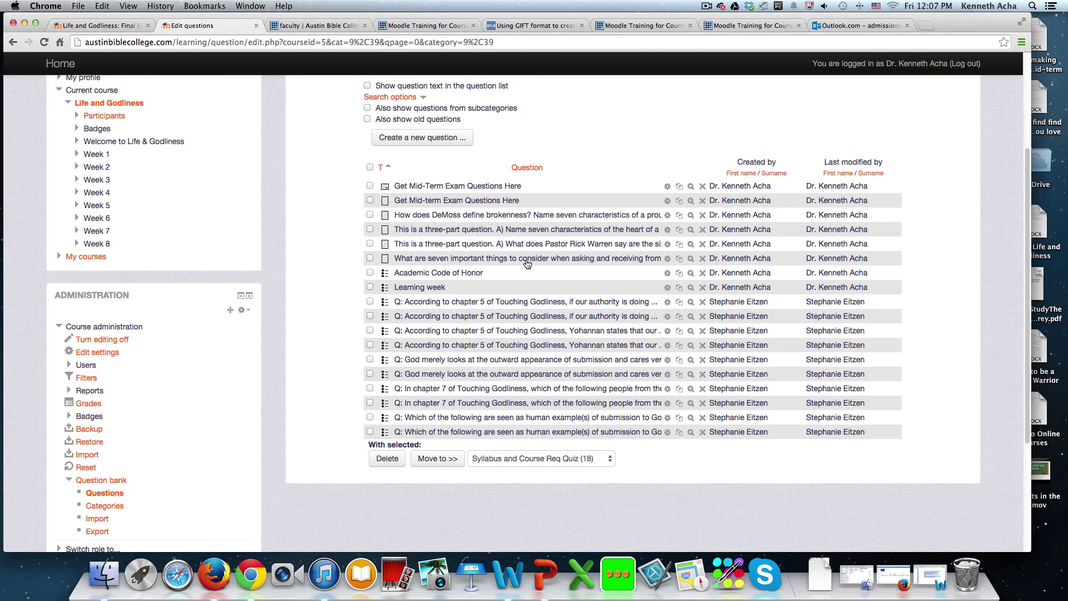
{"action": "scroll", "coordinate": [527, 264], "scroll_direction": "up", "scroll_amount": 2}
{"action": "scroll", "coordinate": [526, 263], "scroll_direction": "down", "scroll_amount": 2}
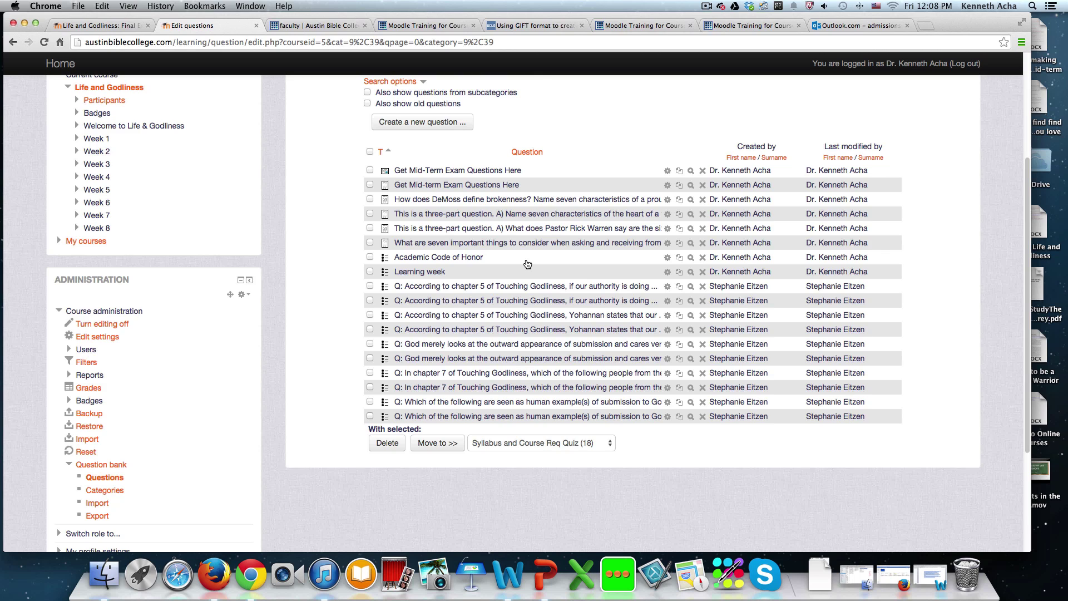
{"action": "scroll", "coordinate": [527, 264], "scroll_direction": "up", "scroll_amount": 5}
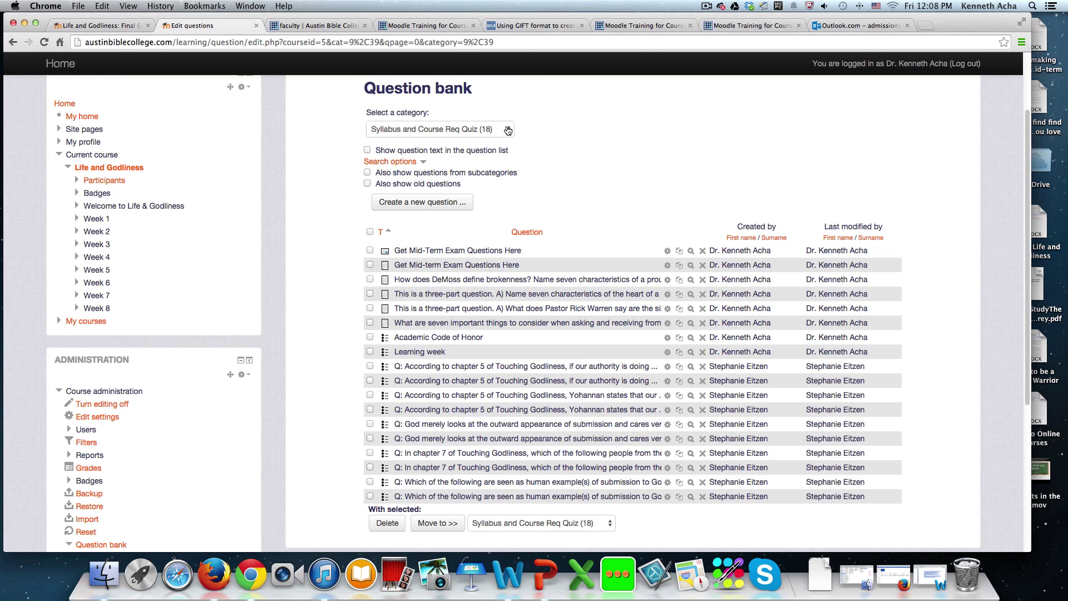
{"action": "left_click", "coordinate": [507, 129]}
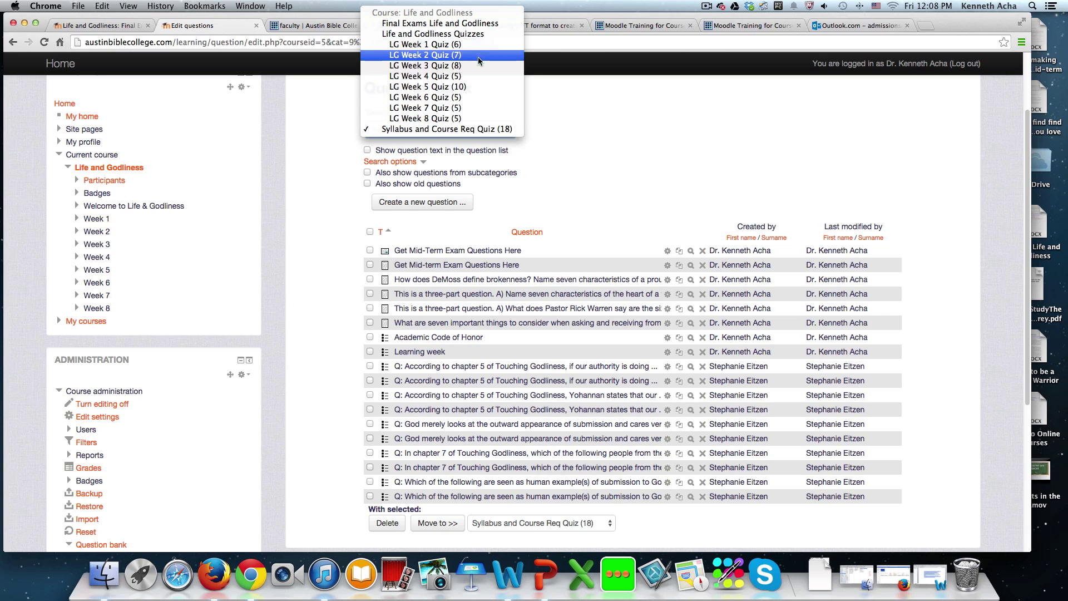
{"action": "left_click", "coordinate": [598, 155]}
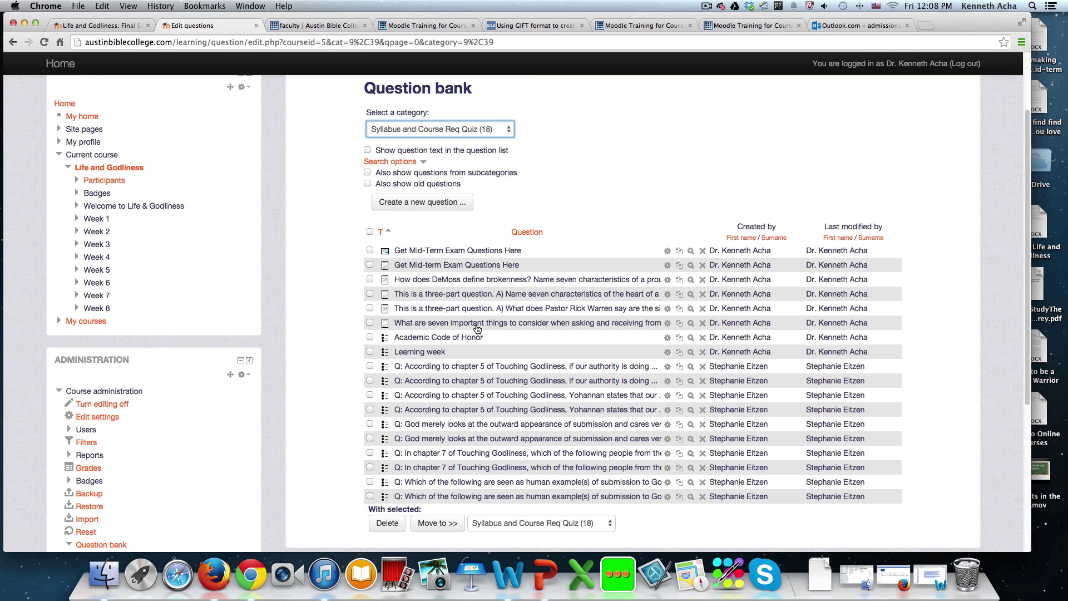
Step: Select the four imported essay questions on brokenness, the true servant, the phases of faith, and asking and receiving
{"action": "left_click", "coordinate": [370, 294]}
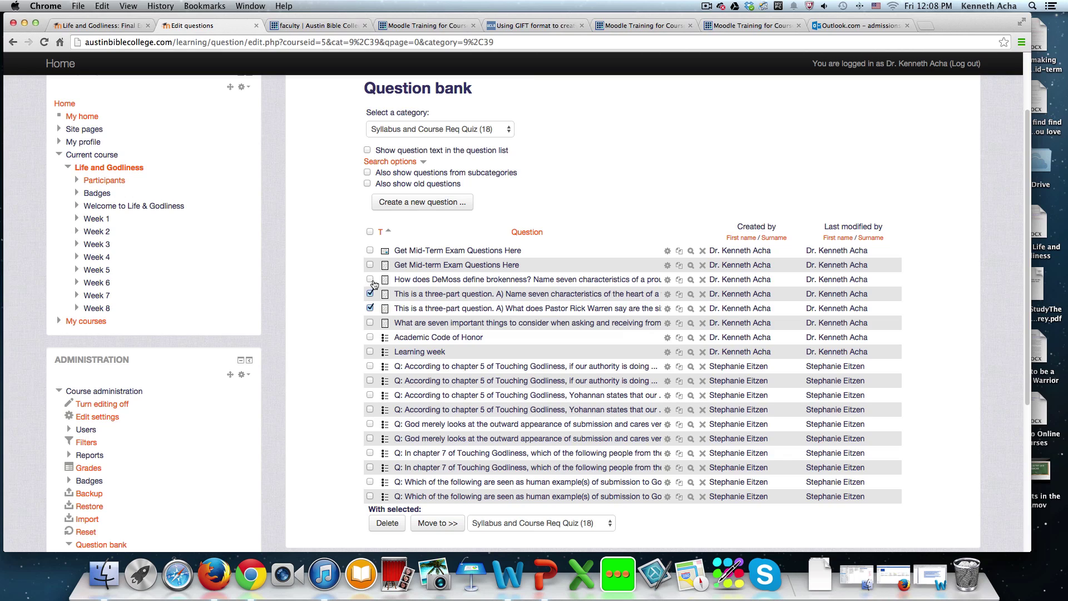
{"action": "left_click", "coordinate": [370, 280]}
{"action": "left_click", "coordinate": [370, 323]}
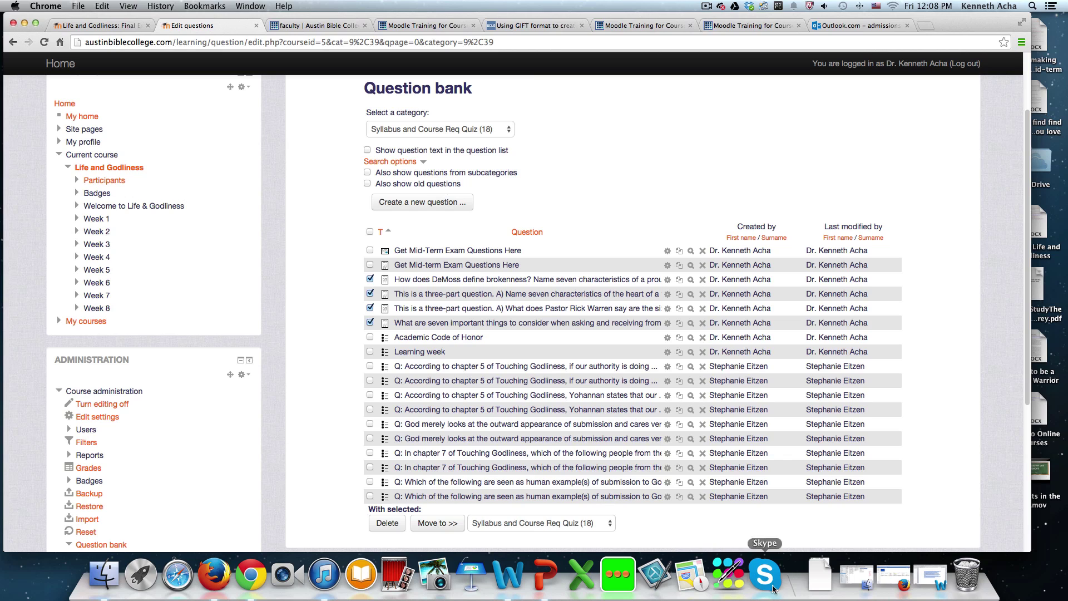
Step: Switch to Word to check the original exam questions against the selected ones, and return to Chrome
{"action": "left_click", "coordinate": [507, 574]}
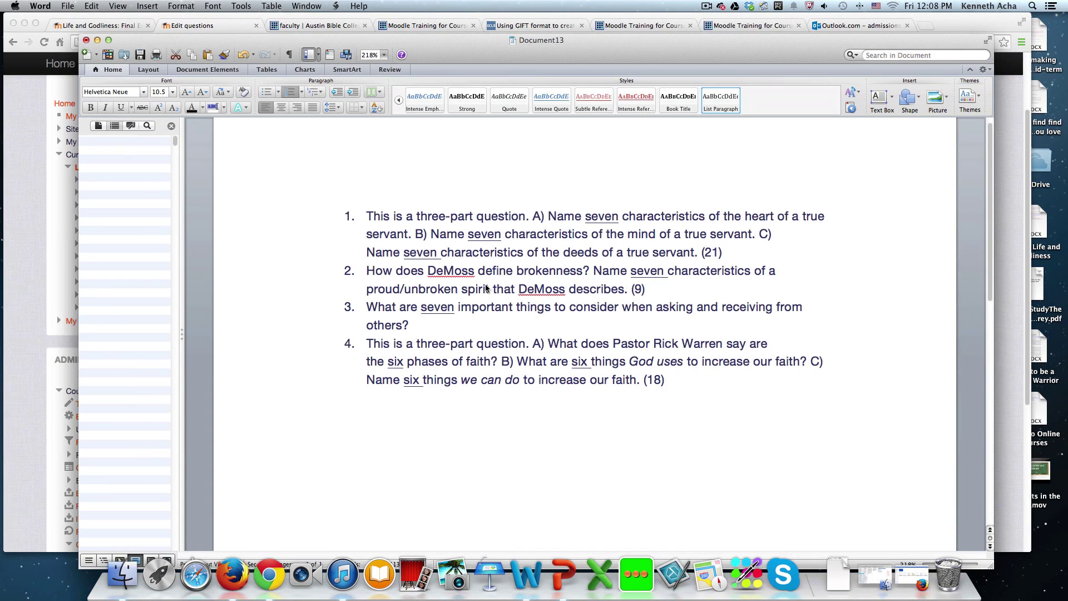
{"action": "left_click", "coordinate": [485, 288]}
{"action": "left_click", "coordinate": [62, 259]}
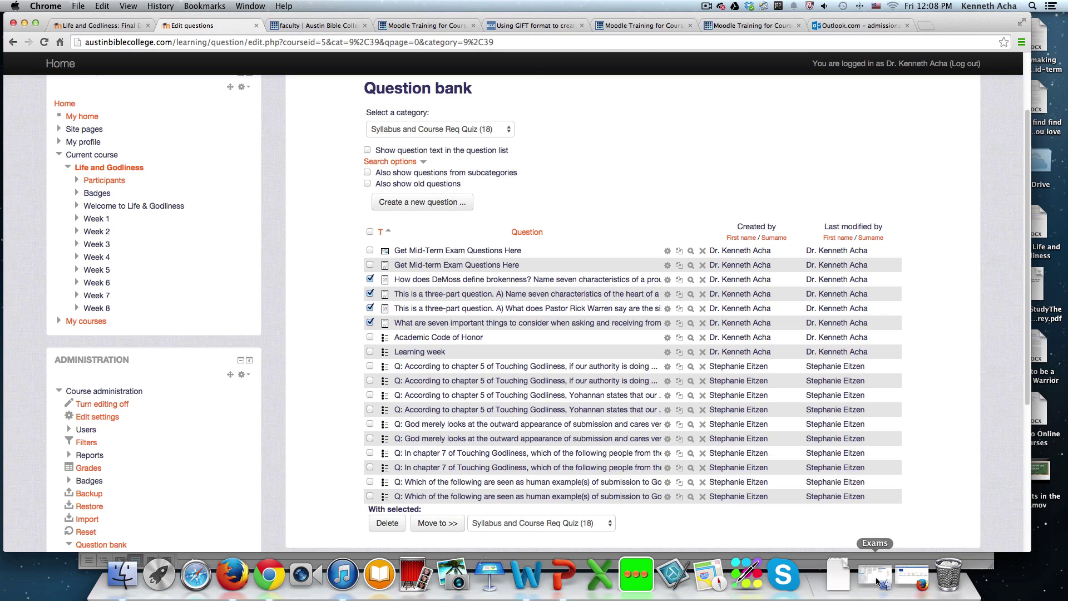
{"action": "left_click", "coordinate": [24, 22]}
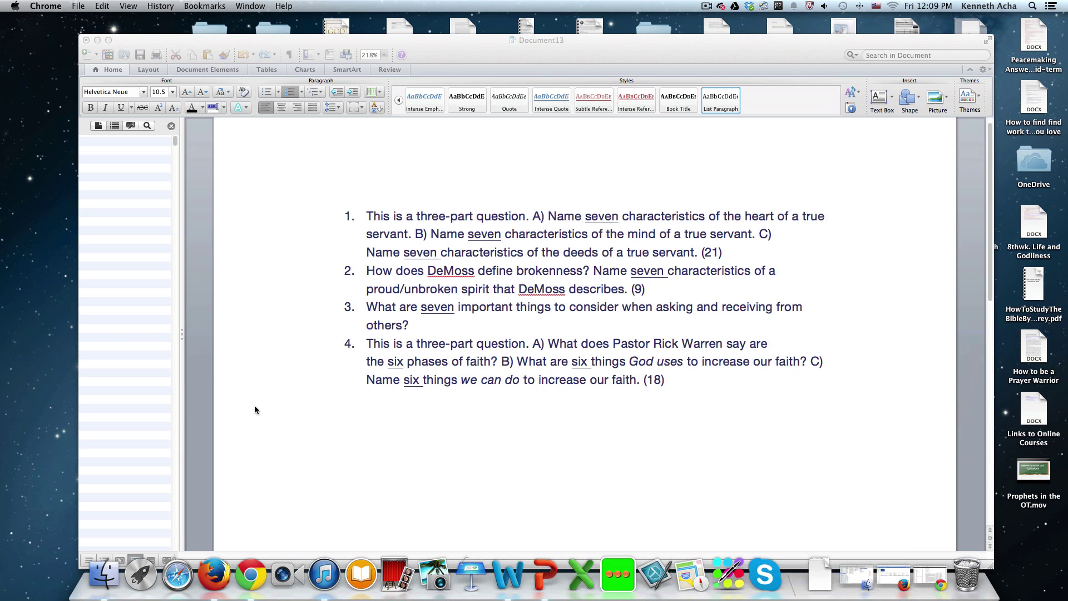
{"action": "left_click", "coordinate": [256, 567]}
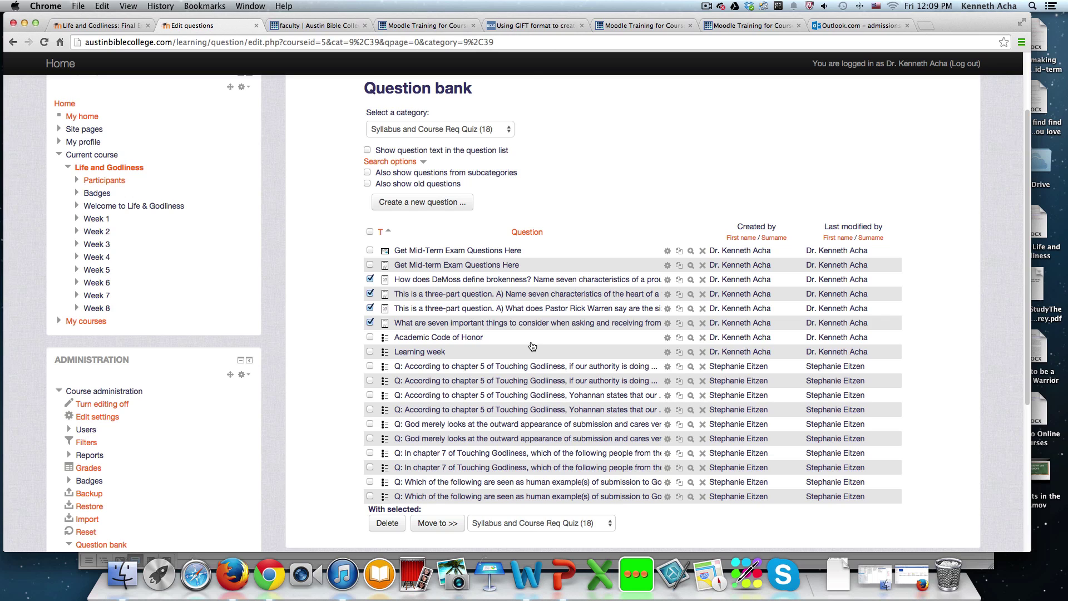
Step: Move the selected essay questions into the category Final Exams Life and Godliness
{"action": "scroll", "coordinate": [487, 332], "scroll_direction": "down", "scroll_amount": 1}
{"action": "scroll", "coordinate": [398, 282], "scroll_direction": "down", "scroll_amount": 5}
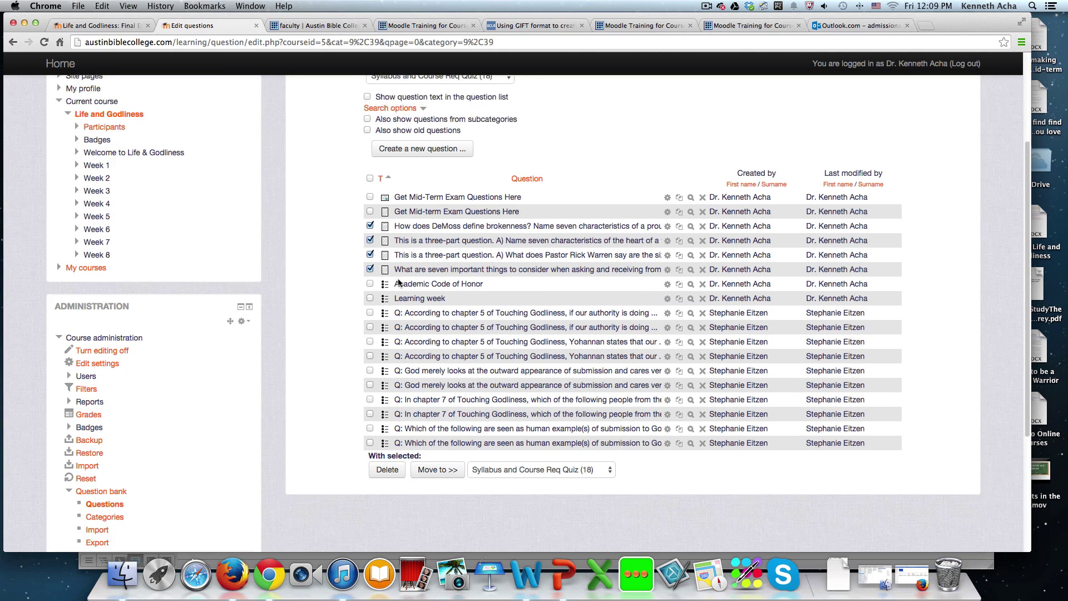
{"action": "left_click", "coordinate": [608, 377]}
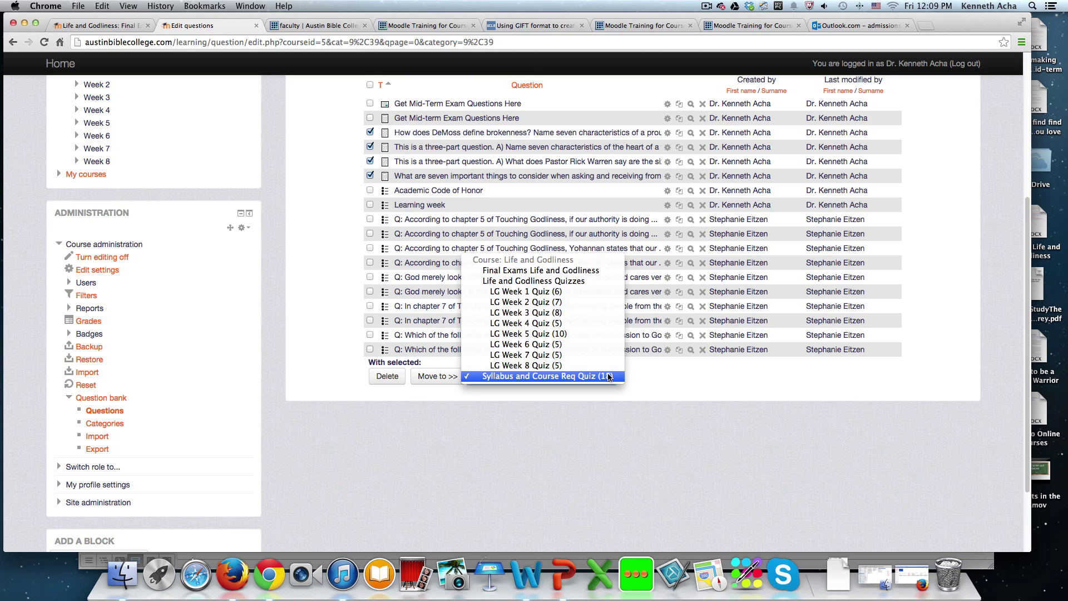
{"action": "left_click", "coordinate": [574, 271]}
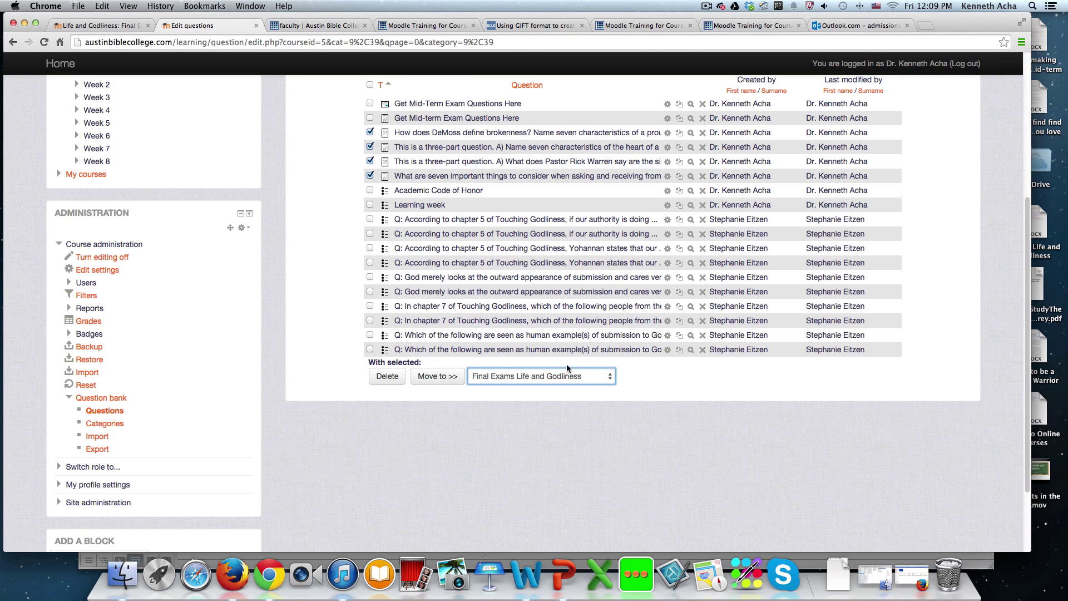
{"action": "left_click", "coordinate": [439, 378]}
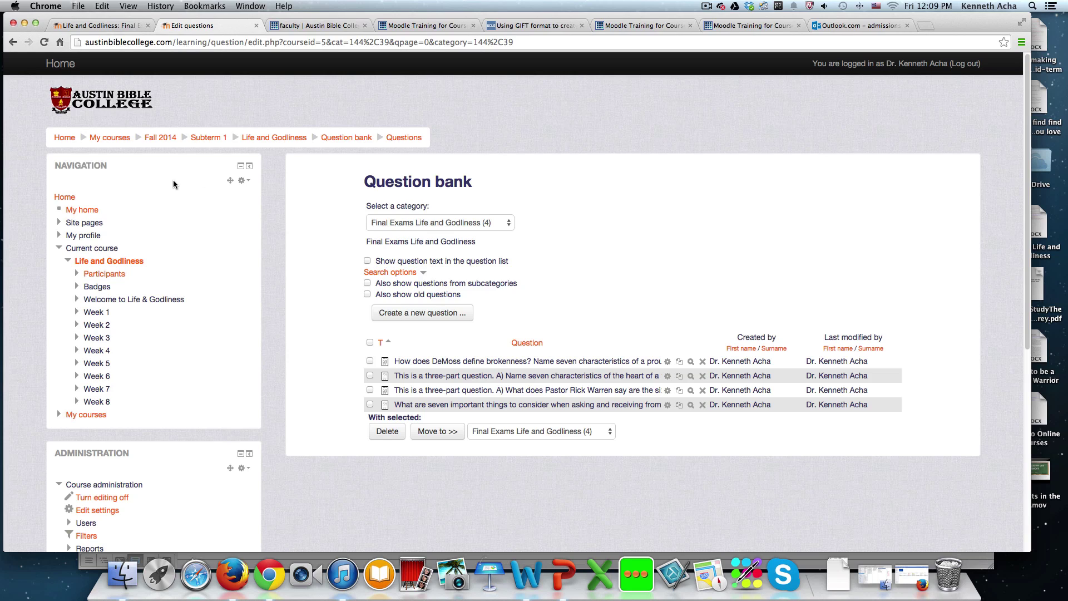
Step: Return to the Life and Godliness course page and add a new Quiz activity to Week 8
{"action": "left_click", "coordinate": [266, 139]}
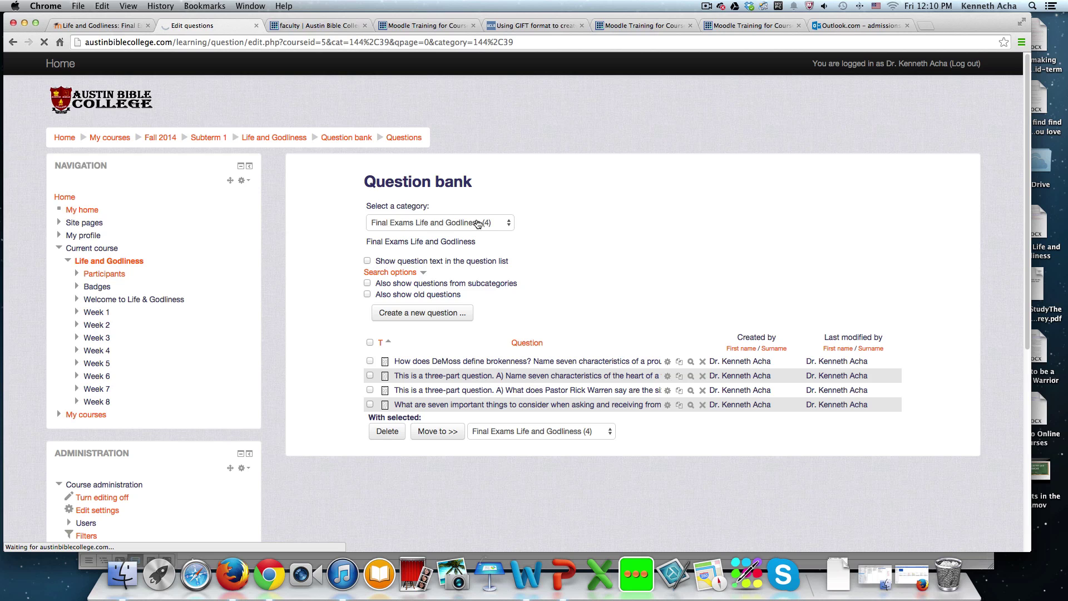
{"action": "scroll", "coordinate": [478, 239], "scroll_direction": "down", "scroll_amount": 15}
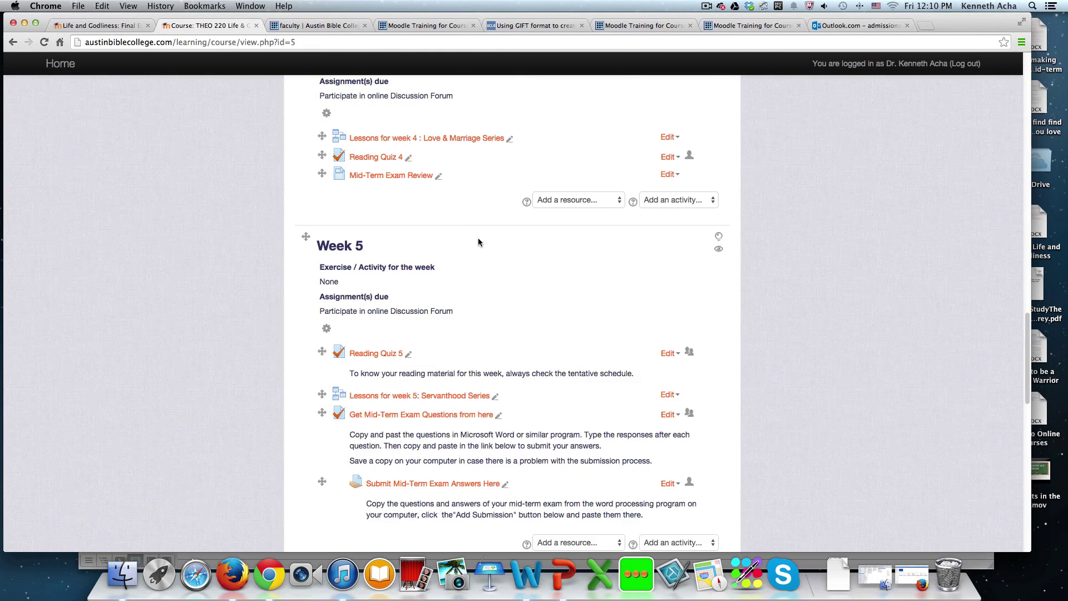
{"action": "scroll", "coordinate": [479, 242], "scroll_direction": "down", "scroll_amount": 15}
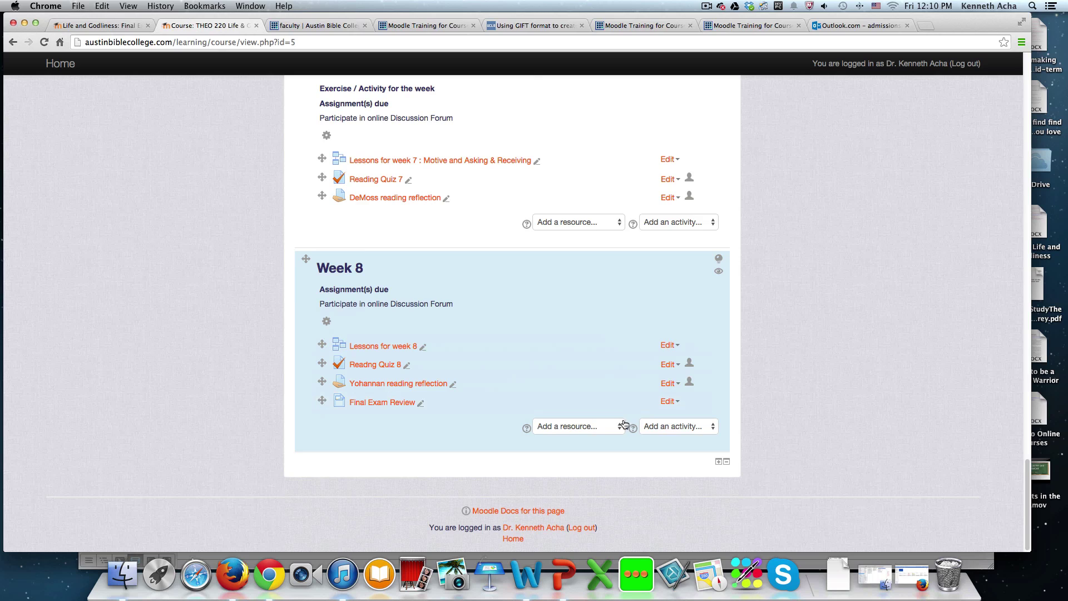
{"action": "left_click", "coordinate": [712, 426]}
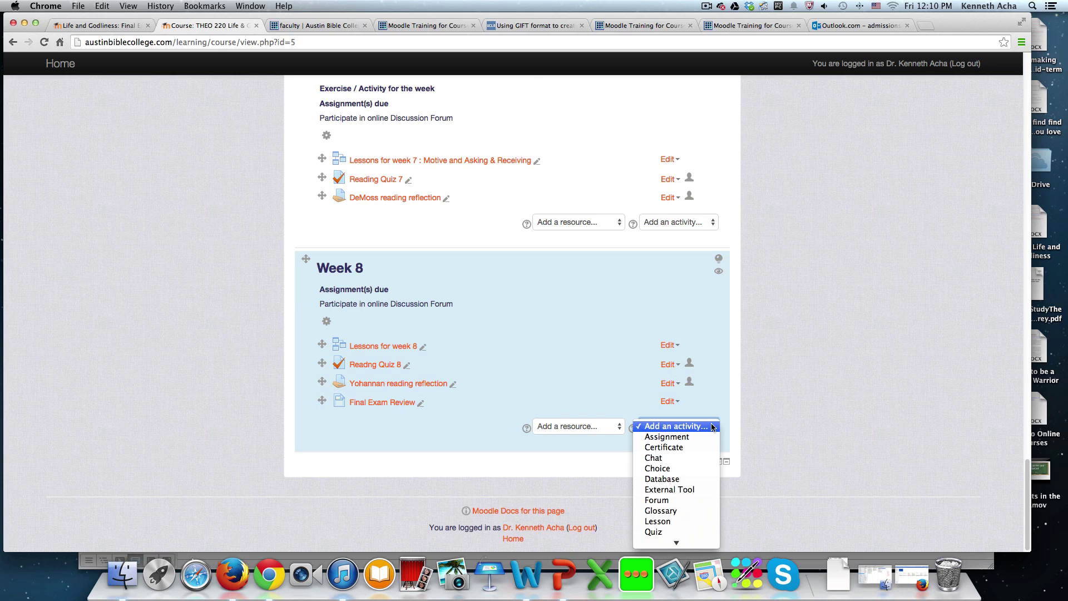
{"action": "scroll", "coordinate": [691, 490], "scroll_direction": "down", "scroll_amount": 3}
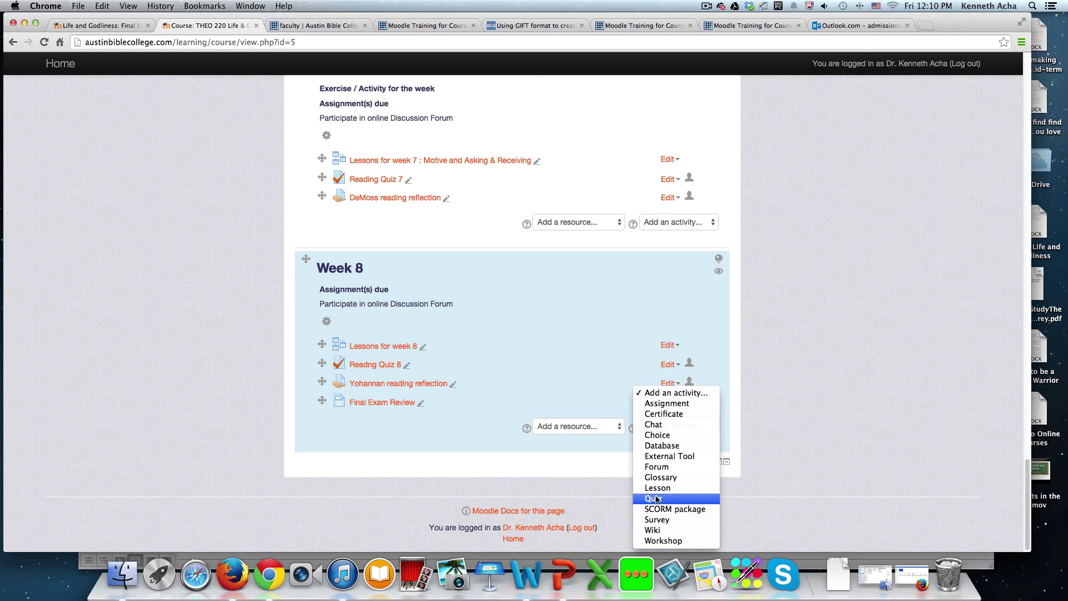
{"action": "left_click", "coordinate": [656, 499]}
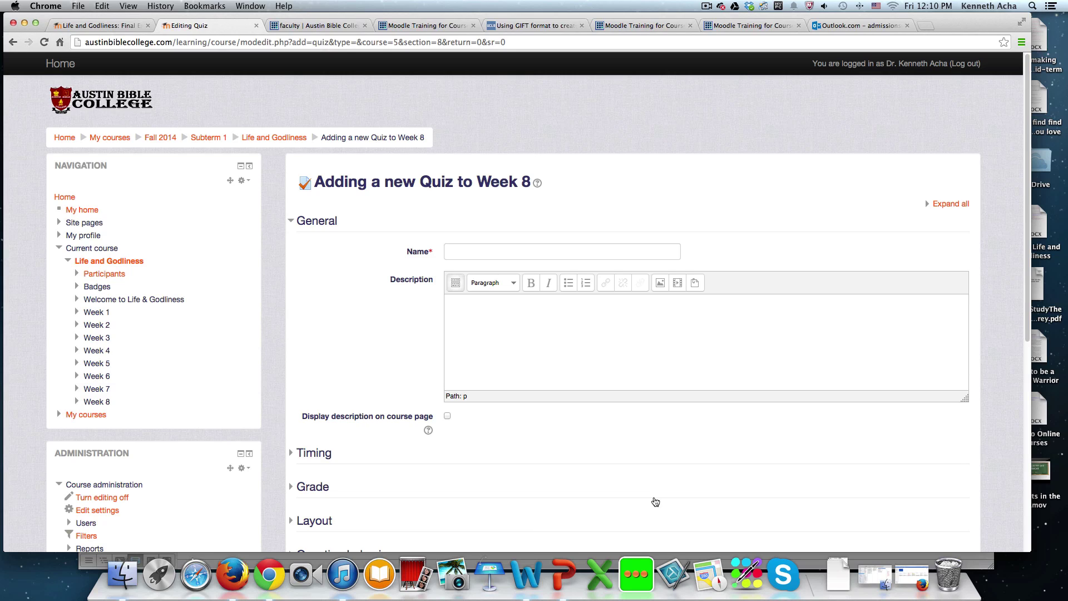
Step: Name the quiz "Final Exam" and enter the description "Final Exam for Life and Godliness"
{"action": "left_click", "coordinate": [496, 250]}
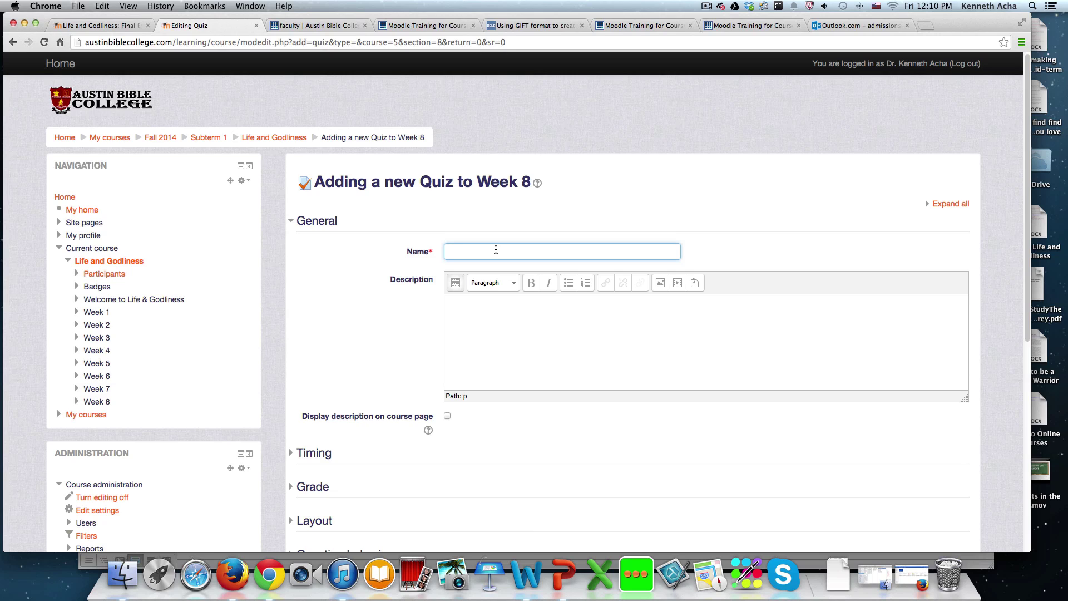
{"action": "type", "text": "Final Exam"}
{"action": "key", "text": "Tab"}
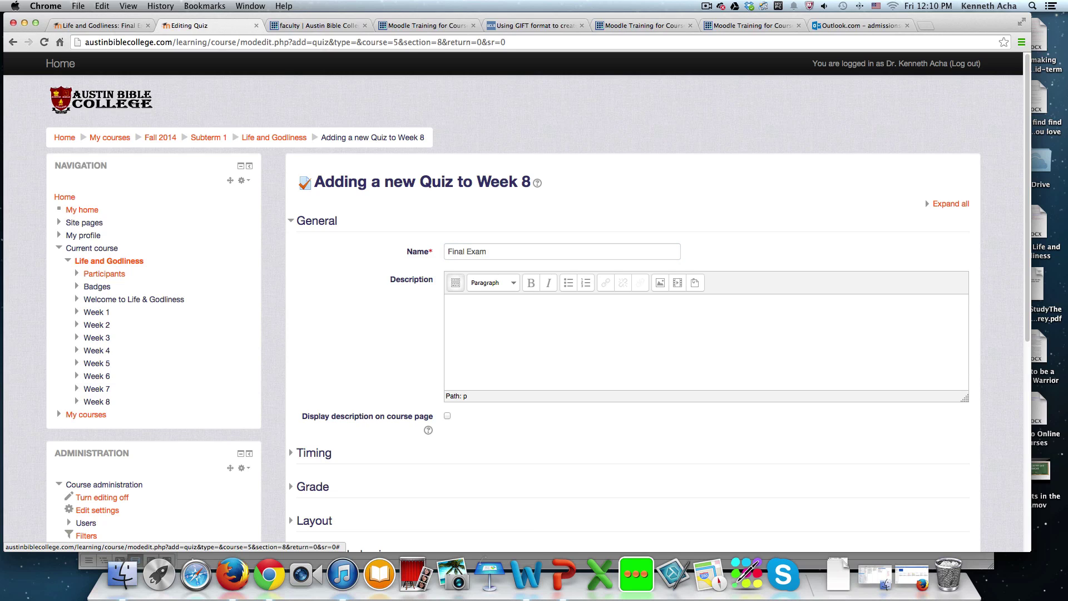
{"action": "left_click", "coordinate": [464, 307]}
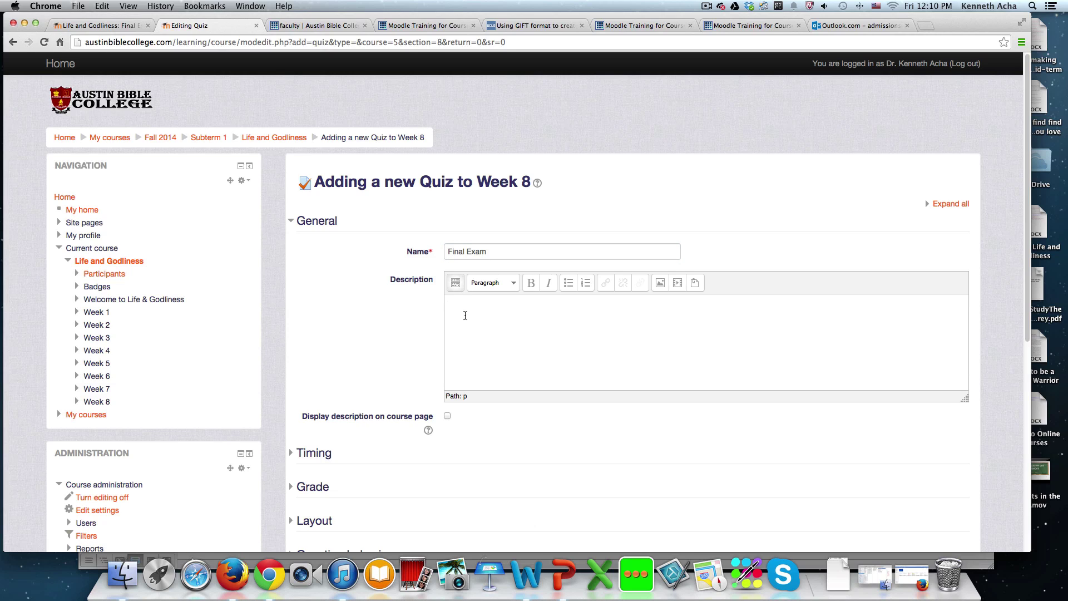
{"action": "type", "text": "Final Exam for Life and Godliness"}
Step: Expand the Timing settings of the new quiz
{"action": "scroll", "coordinate": [486, 304], "scroll_direction": "down", "scroll_amount": 5}
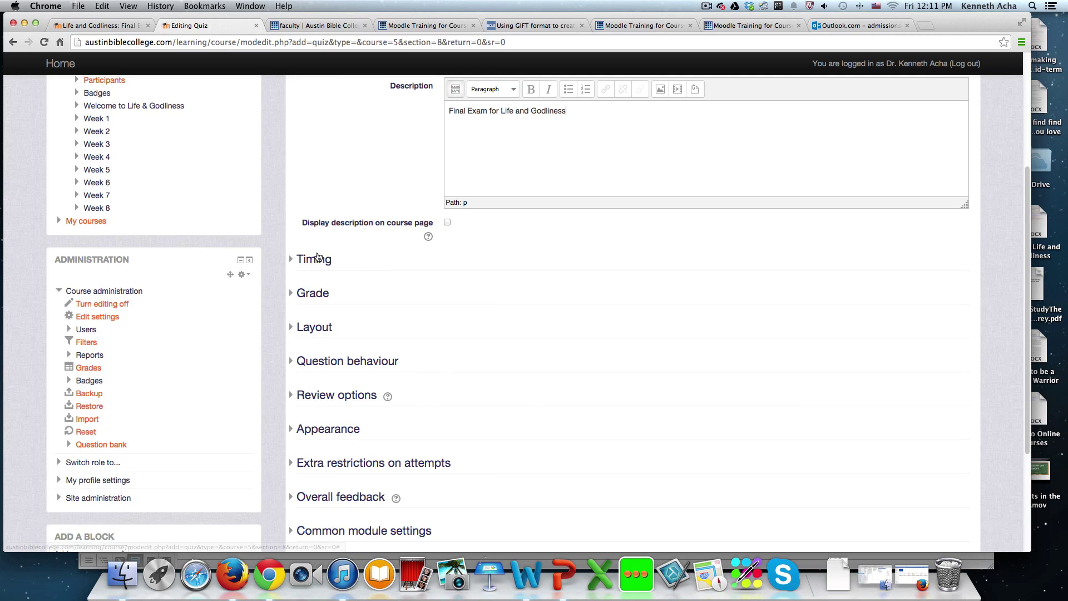
{"action": "left_click", "coordinate": [317, 257]}
{"action": "scroll", "coordinate": [587, 322], "scroll_direction": "down", "scroll_amount": 2}
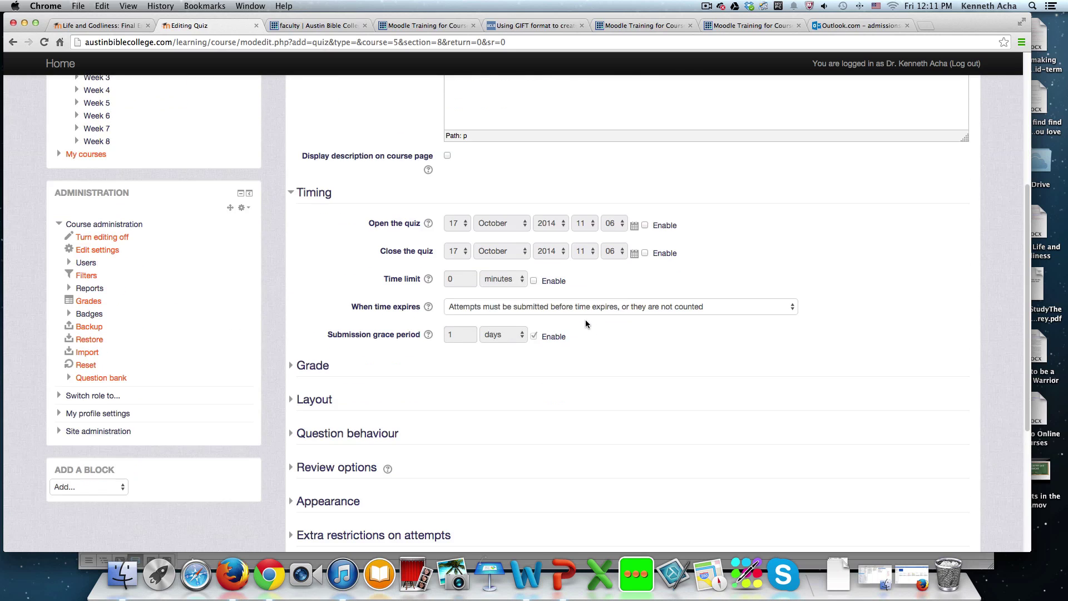
{"action": "scroll", "coordinate": [586, 324], "scroll_direction": "down", "scroll_amount": 2}
{"action": "scroll", "coordinate": [587, 324], "scroll_direction": "up", "scroll_amount": 2}
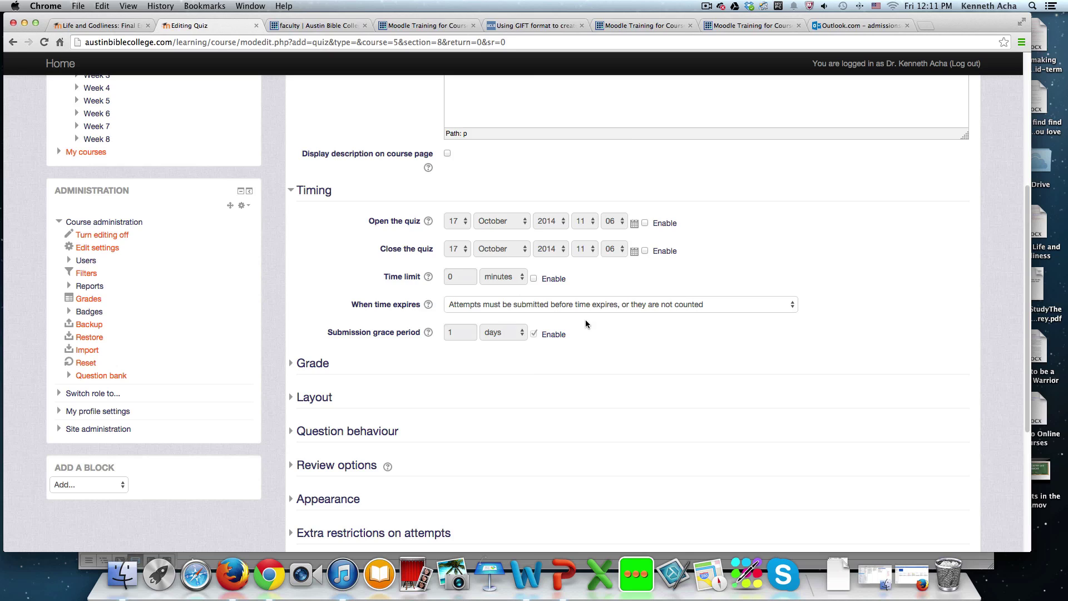
Step: Try enabling the quiz's opening and closing dates with a closing day of 19 October 2014, and disable both dates again
{"action": "left_click", "coordinate": [644, 223]}
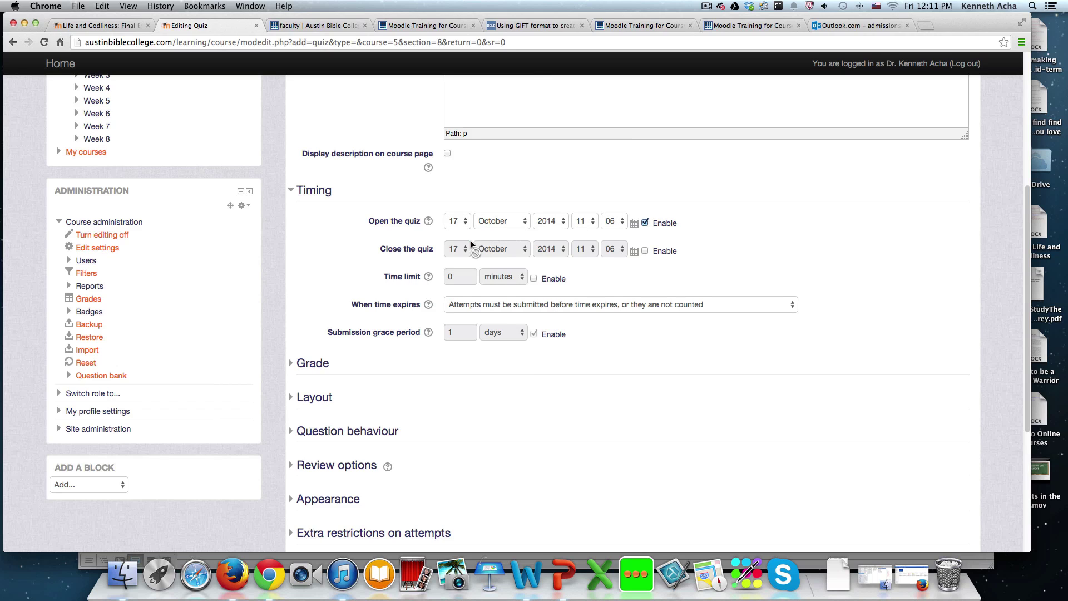
{"action": "left_click", "coordinate": [645, 251]}
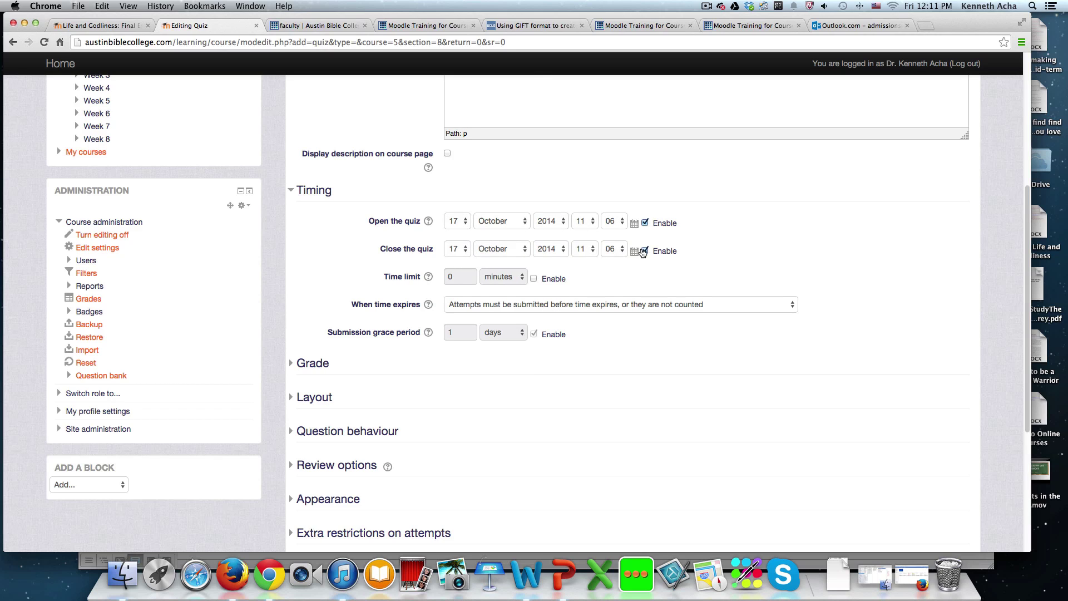
{"action": "left_click", "coordinate": [468, 251]}
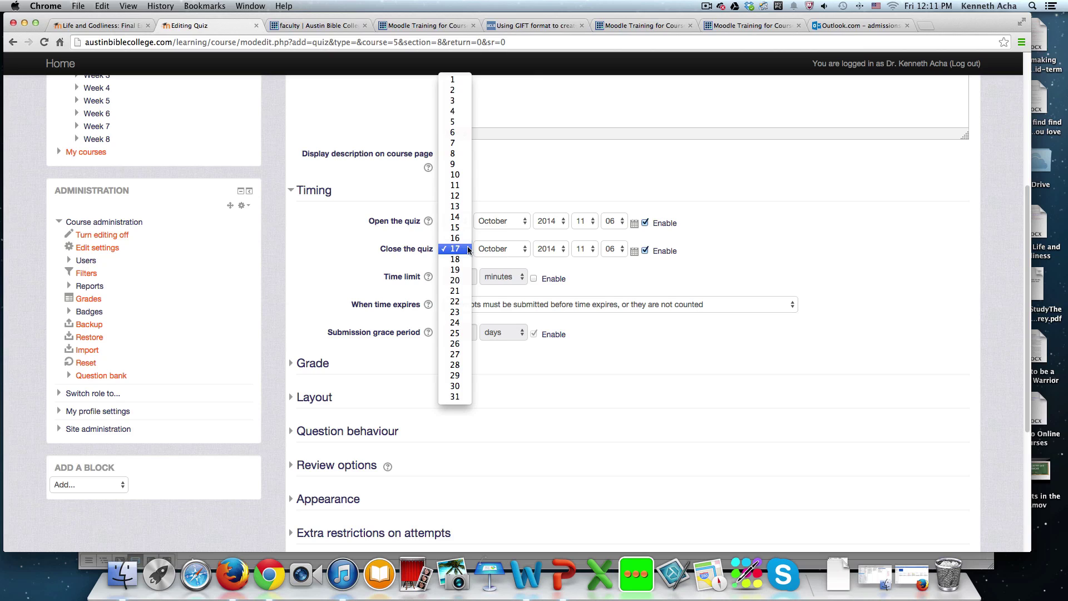
{"action": "left_click", "coordinate": [454, 271]}
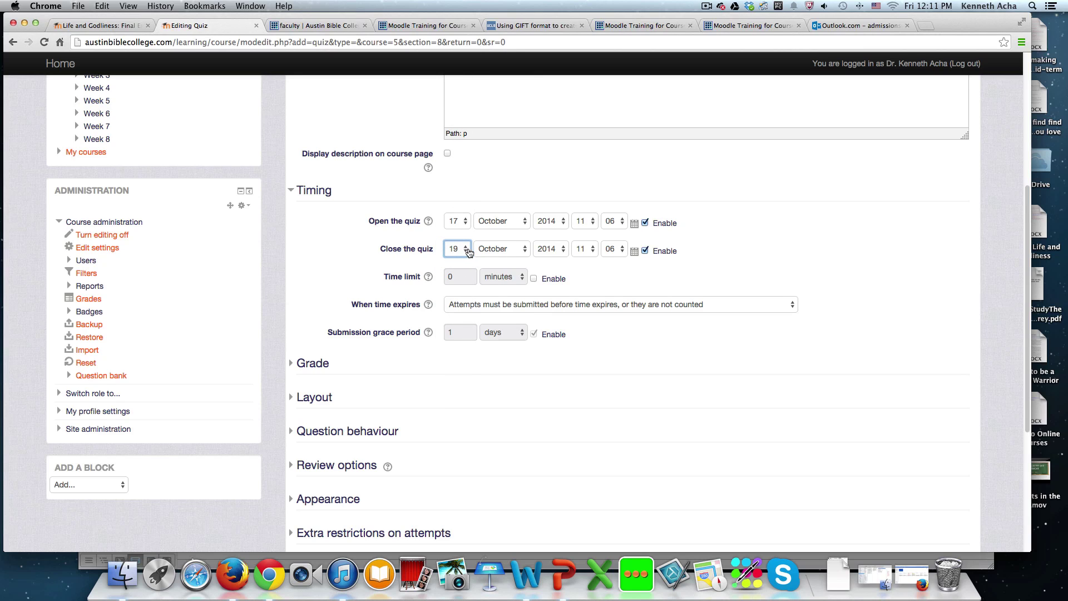
{"action": "left_click", "coordinate": [645, 223]}
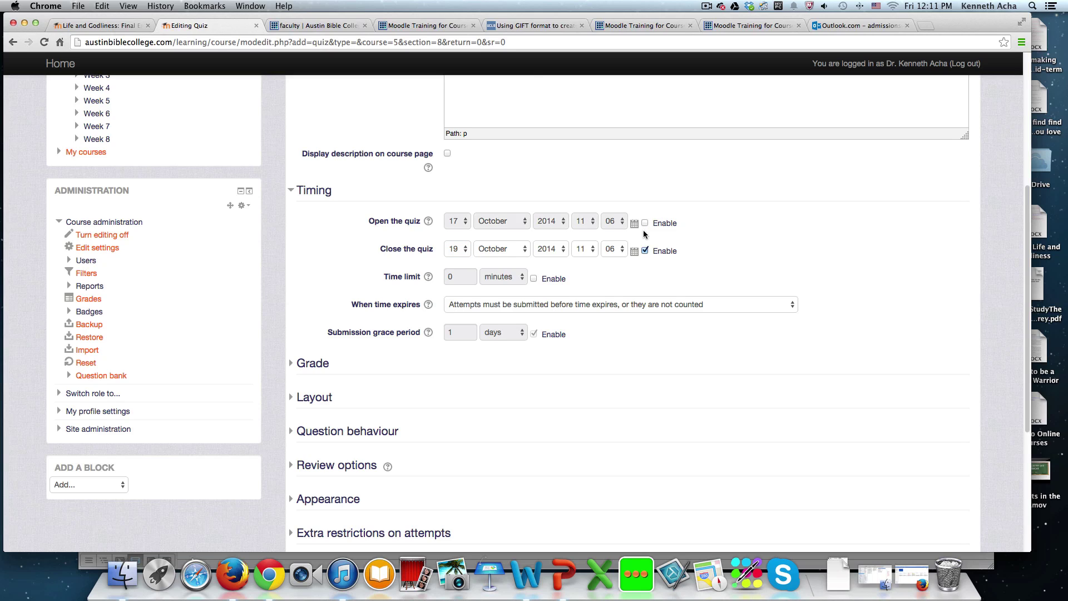
{"action": "left_click", "coordinate": [645, 250]}
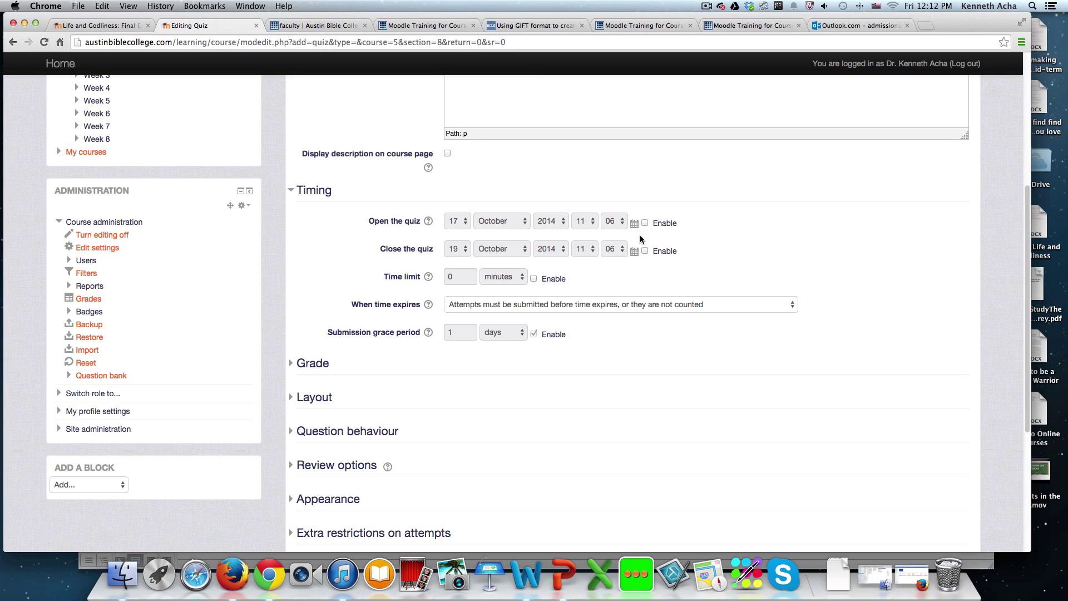
Step: Enable the quiz's time limit and set it to 2 hours
{"action": "left_click", "coordinate": [534, 278]}
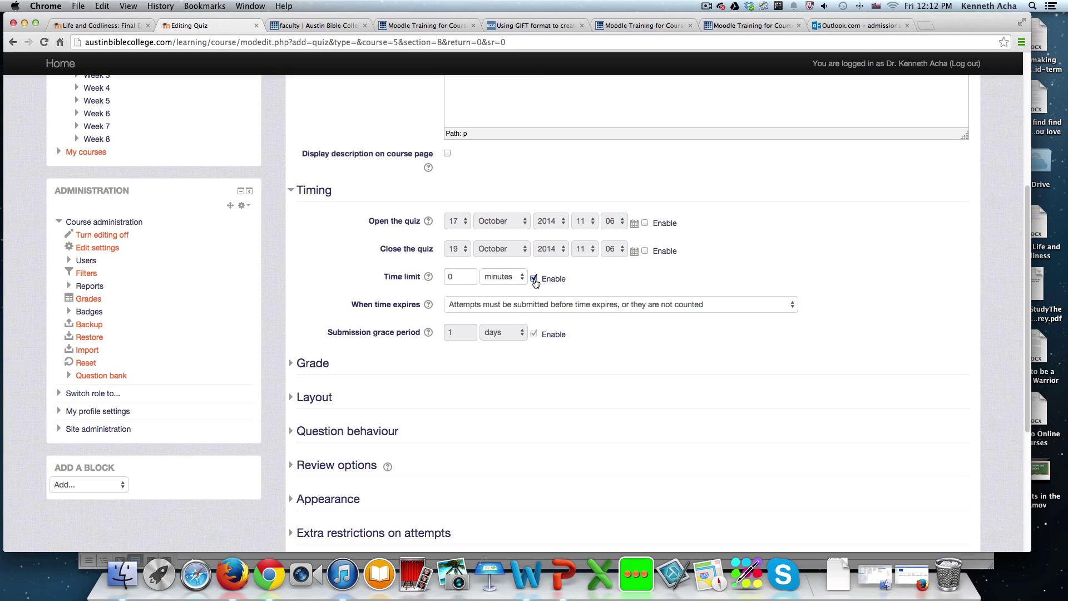
{"action": "left_click_drag", "start_coordinate": [462, 279], "coordinate": [443, 279]}
{"action": "type", "text": "2"}
{"action": "left_click", "coordinate": [524, 278]}
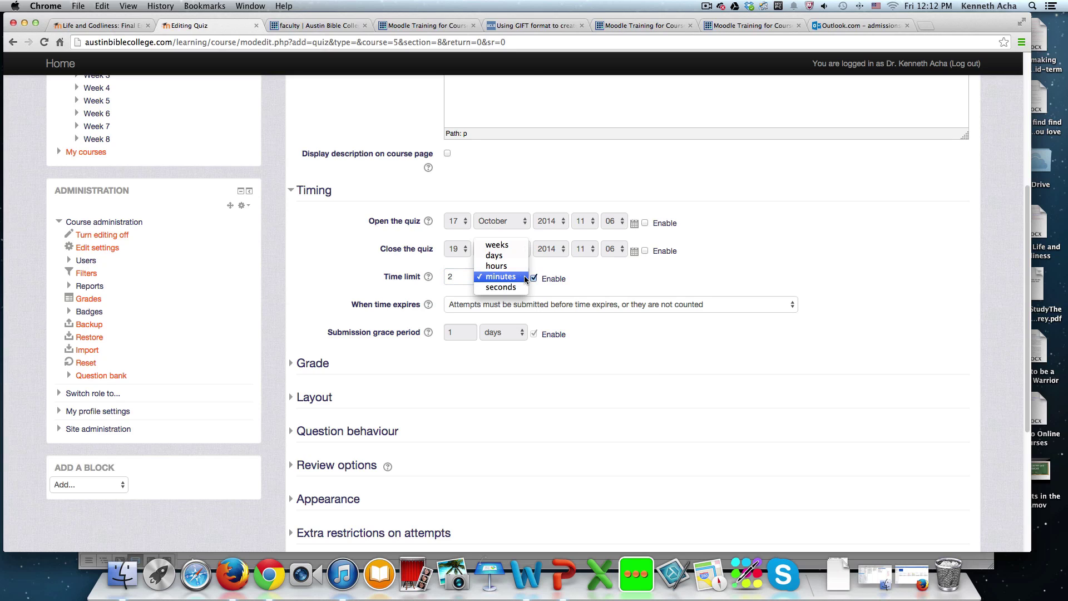
{"action": "left_click", "coordinate": [500, 266]}
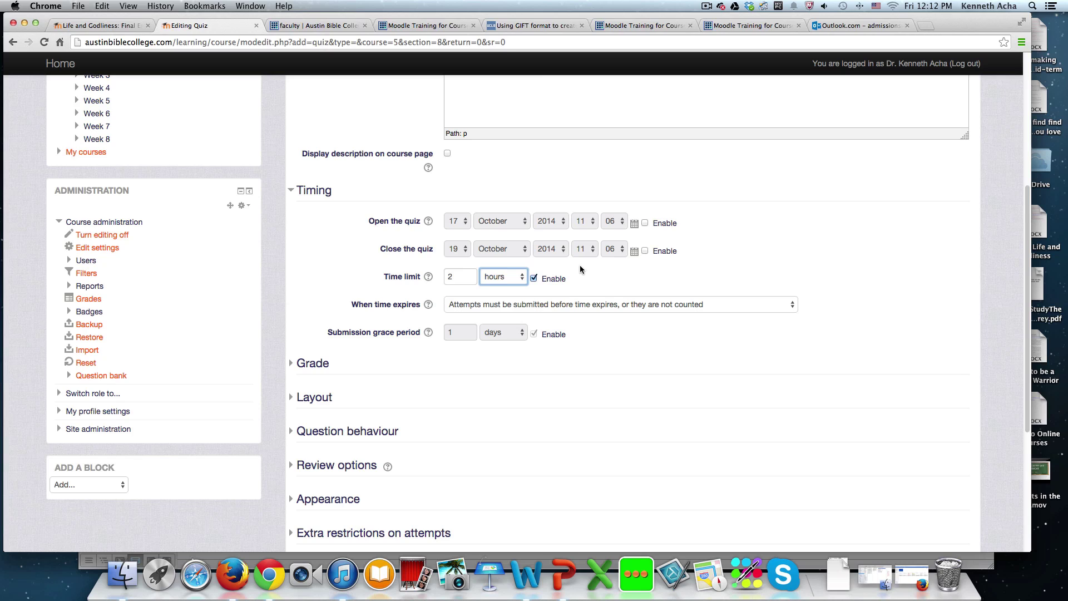
{"action": "scroll", "coordinate": [578, 261], "scroll_direction": "down", "scroll_amount": 3}
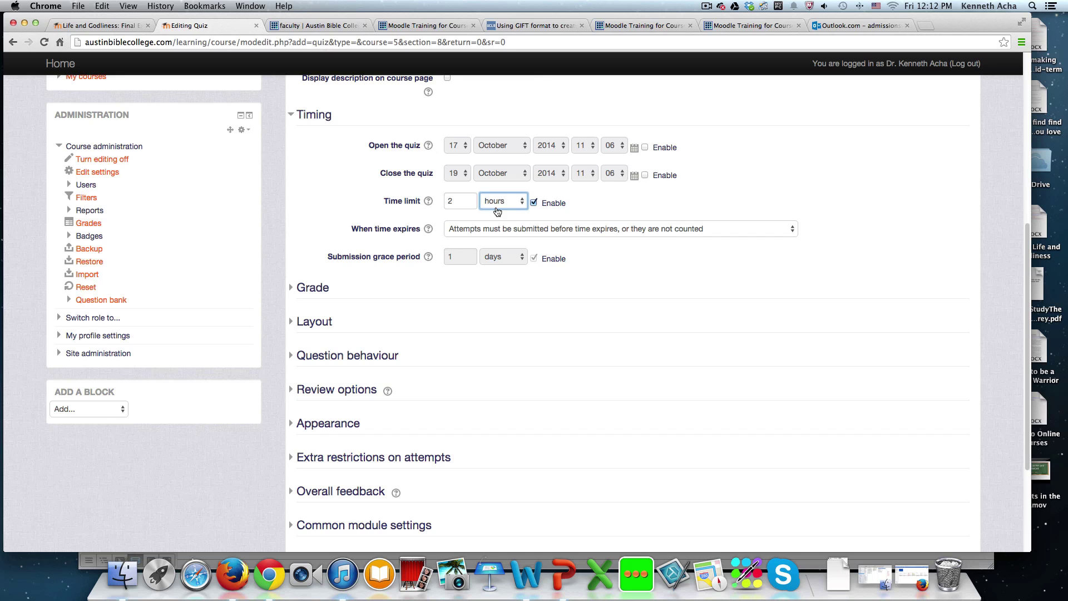
{"action": "scroll", "coordinate": [637, 191], "scroll_direction": "up", "scroll_amount": 4}
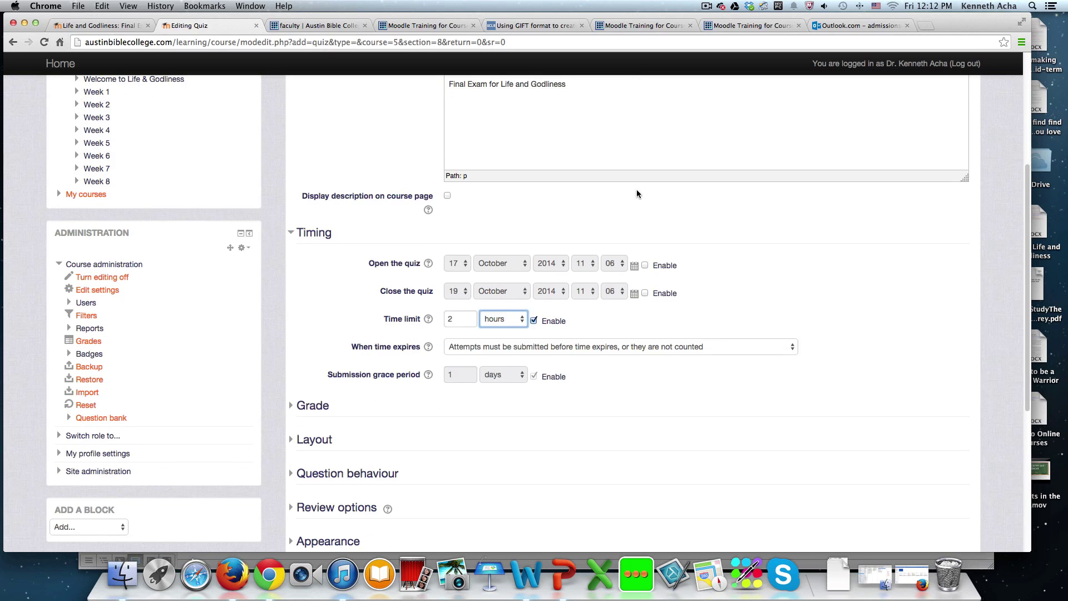
{"action": "scroll", "coordinate": [637, 193], "scroll_direction": "down", "scroll_amount": 1}
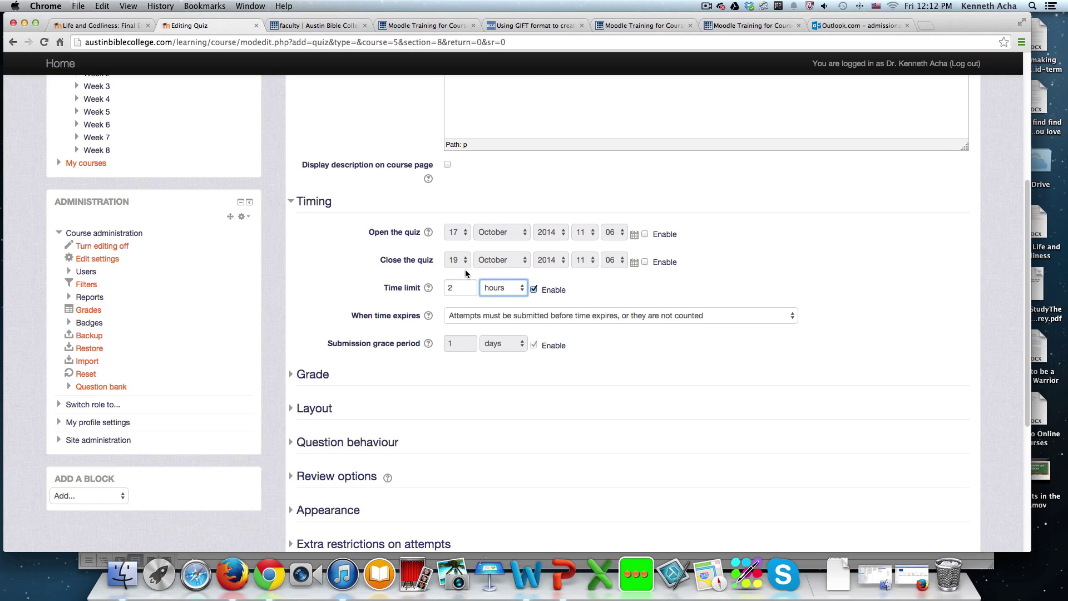
Step: Expand the Grade settings and limit the attempts allowed to 1
{"action": "scroll", "coordinate": [629, 270], "scroll_direction": "down", "scroll_amount": 4}
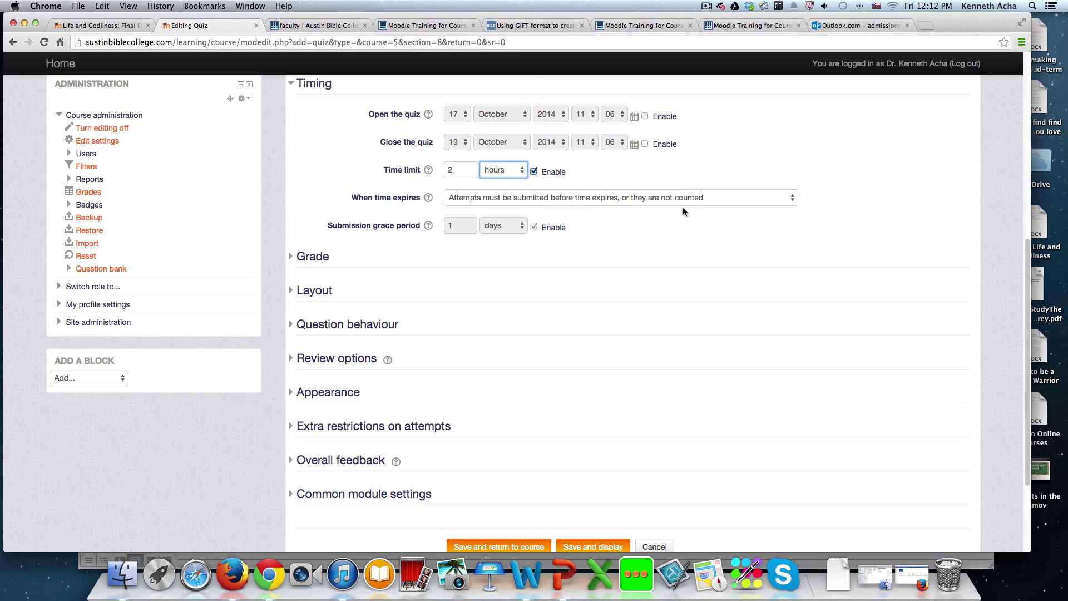
{"action": "left_click", "coordinate": [308, 257]}
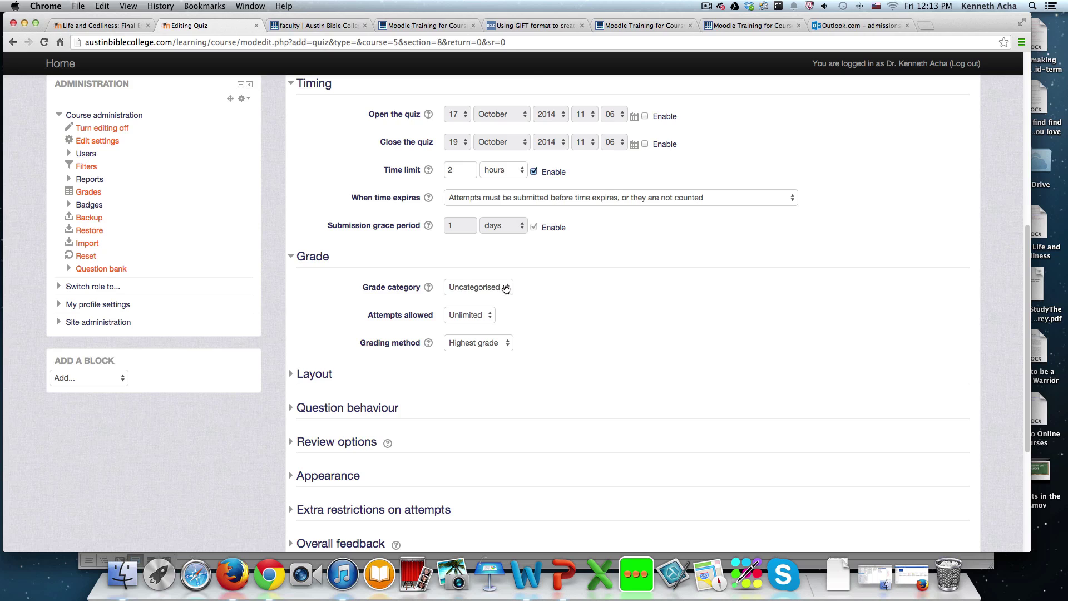
{"action": "left_click", "coordinate": [489, 316]}
{"action": "left_click", "coordinate": [452, 326]}
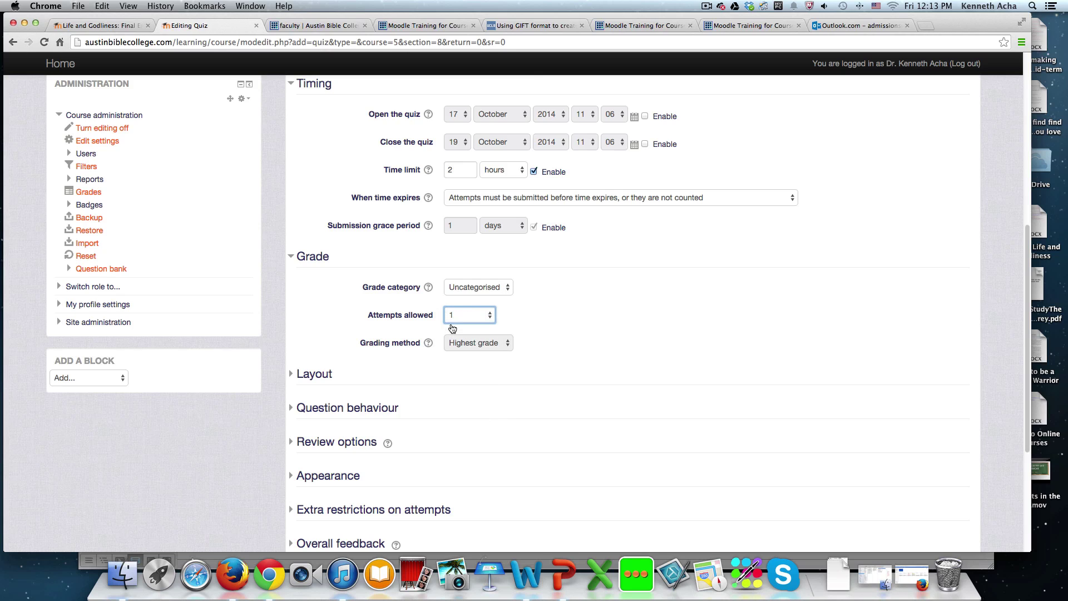
Step: Expand the Layout settings and choose a new page for every question
{"action": "scroll", "coordinate": [550, 337], "scroll_direction": "down", "scroll_amount": 2}
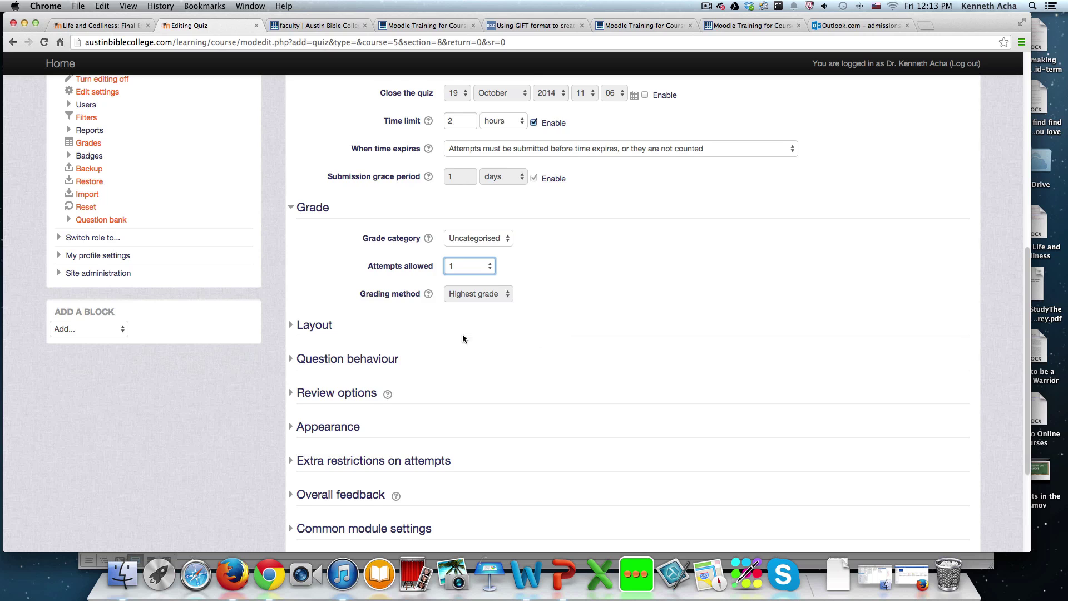
{"action": "left_click", "coordinate": [331, 324]}
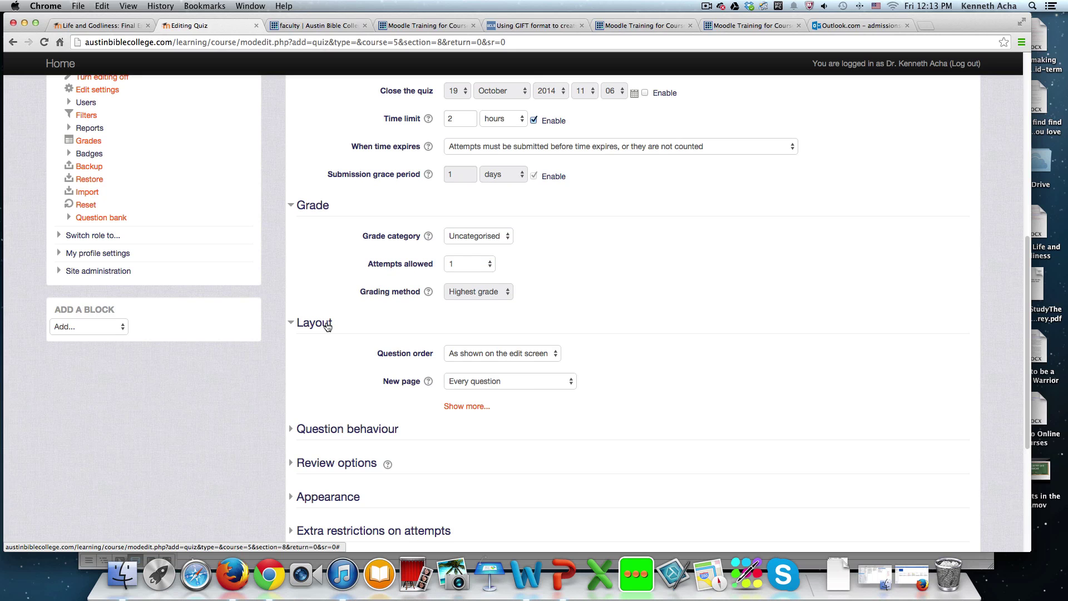
{"action": "scroll", "coordinate": [328, 327], "scroll_direction": "down", "scroll_amount": 3}
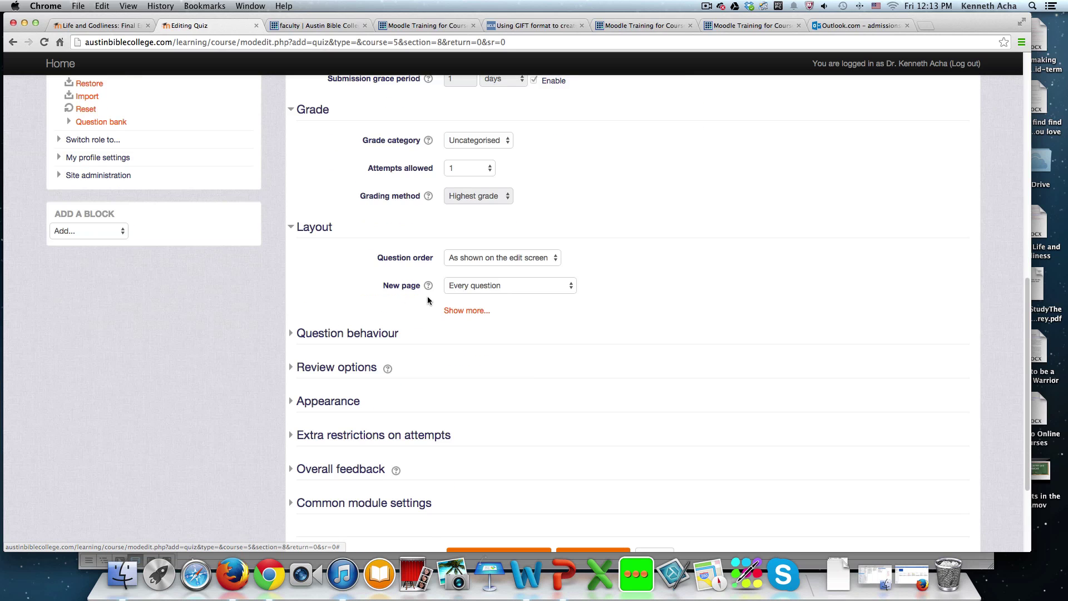
{"action": "left_click", "coordinate": [569, 288]}
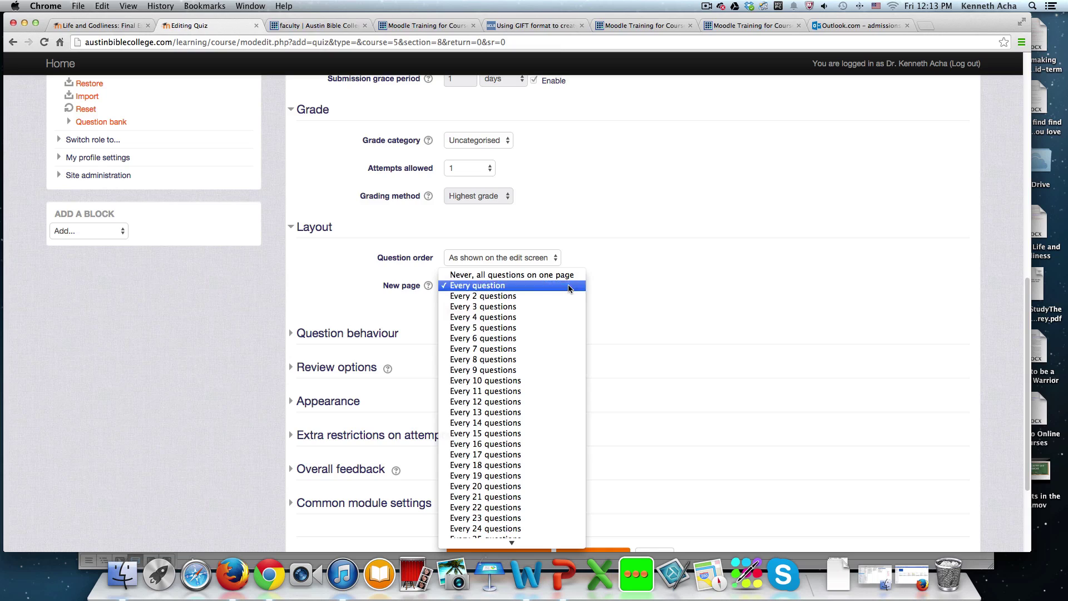
{"action": "left_click", "coordinate": [568, 286]}
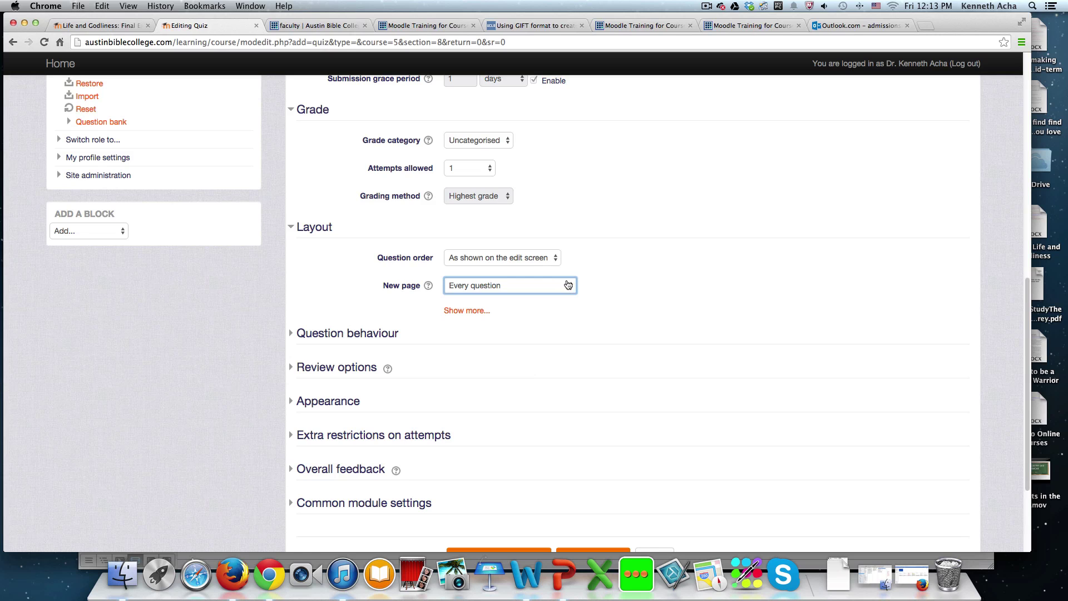
{"action": "scroll", "coordinate": [578, 312], "scroll_direction": "up", "scroll_amount": 6}
{"action": "scroll", "coordinate": [574, 341], "scroll_direction": "down", "scroll_amount": 6}
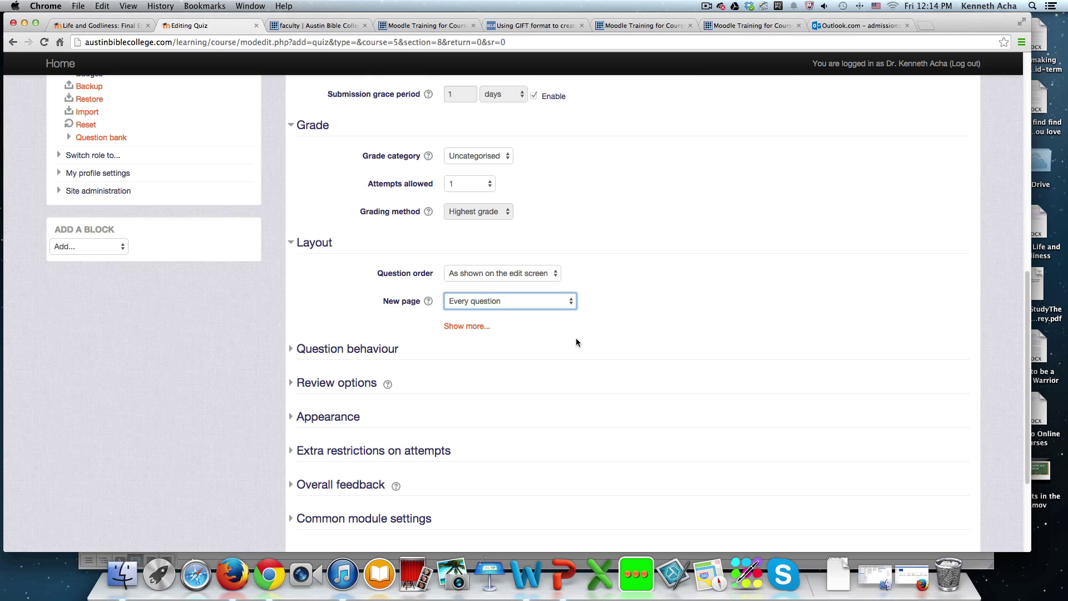
{"action": "scroll", "coordinate": [583, 314], "scroll_direction": "down", "scroll_amount": 3}
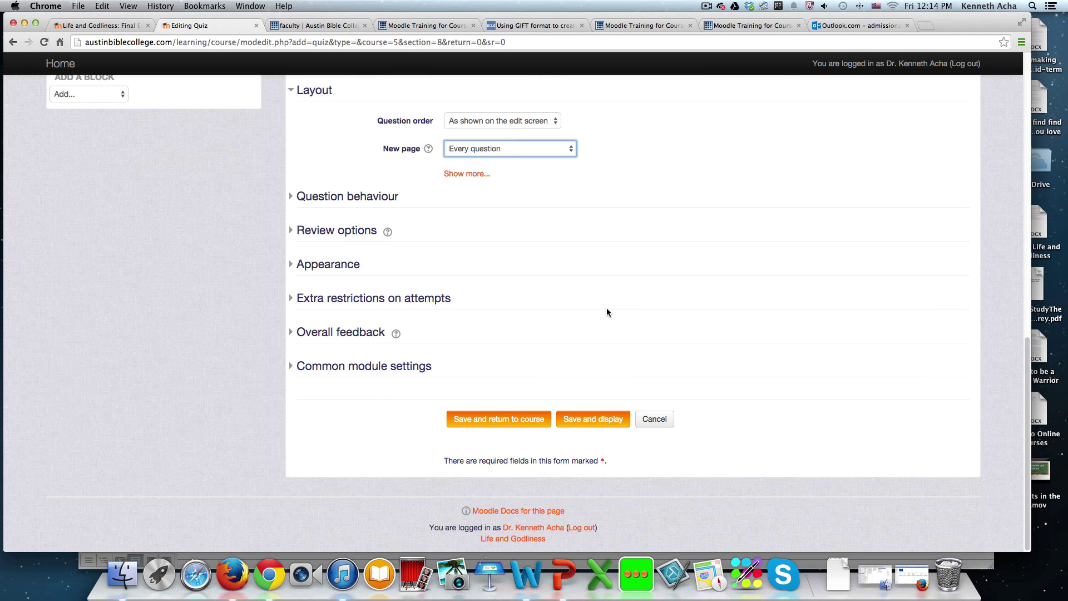
{"action": "scroll", "coordinate": [606, 312], "scroll_direction": "up", "scroll_amount": 4}
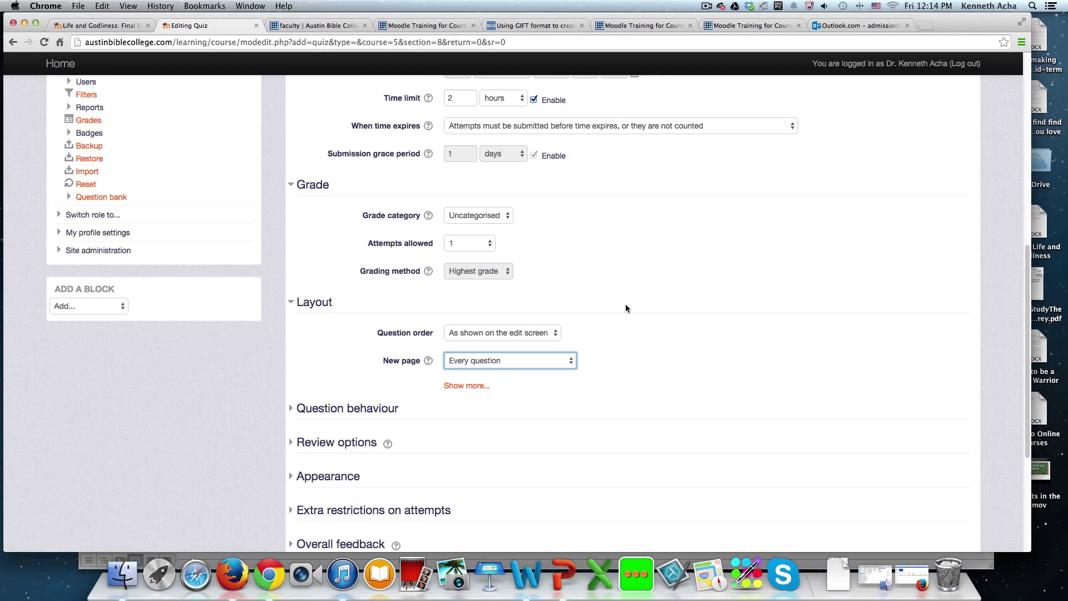
Step: Expand the Question behaviour settings and set Shuffle within questions to No
{"action": "scroll", "coordinate": [646, 311], "scroll_direction": "down", "scroll_amount": 3}
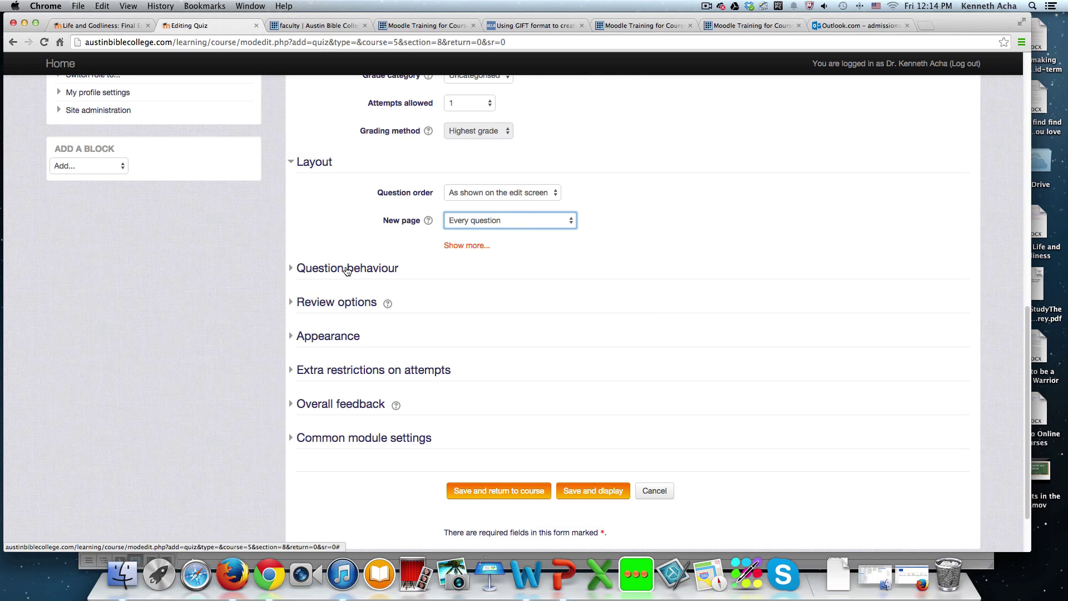
{"action": "left_click", "coordinate": [347, 269]}
{"action": "left_click", "coordinate": [468, 300]}
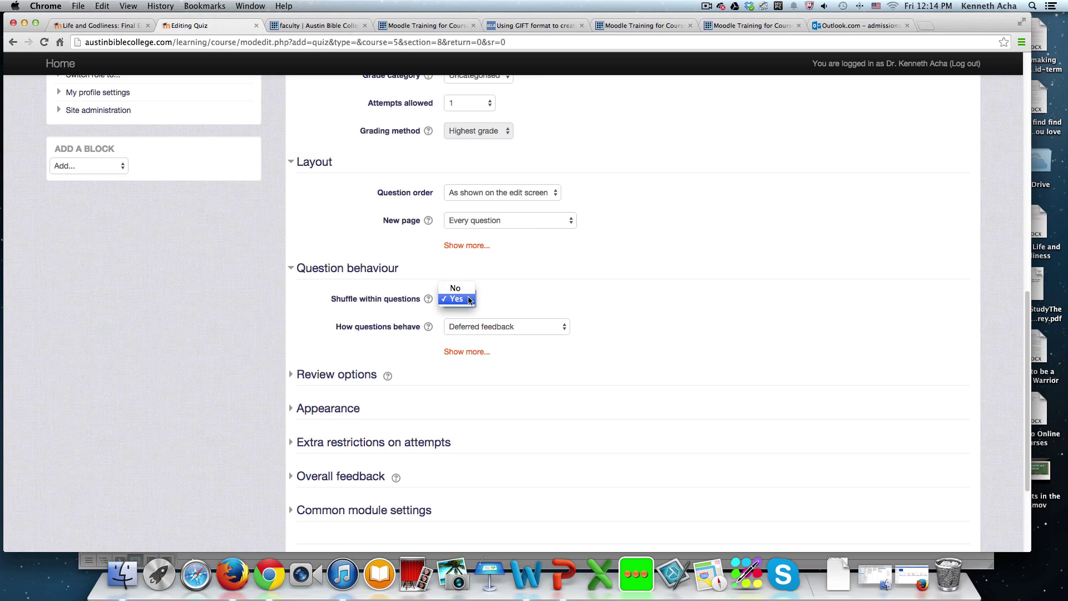
{"action": "left_click", "coordinate": [455, 287]}
Step: Look through the quiz form's Review options, Appearance, Extra restrictions on attempts, Overall feedback and Common module settings sections
{"action": "scroll", "coordinate": [495, 314], "scroll_direction": "down", "scroll_amount": 2}
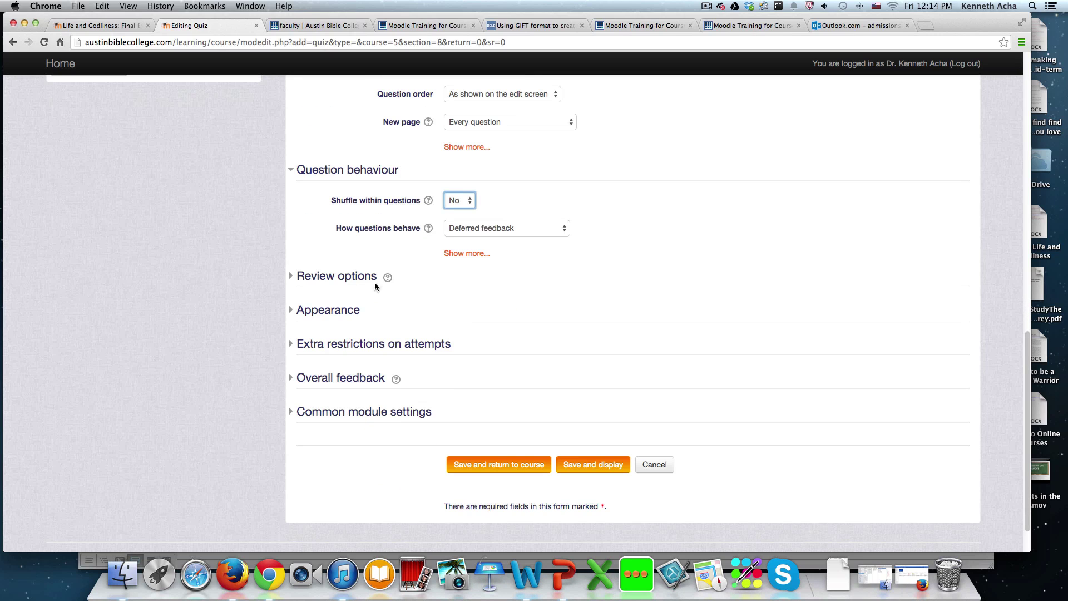
{"action": "left_click", "coordinate": [336, 277]}
{"action": "left_click", "coordinate": [335, 278]}
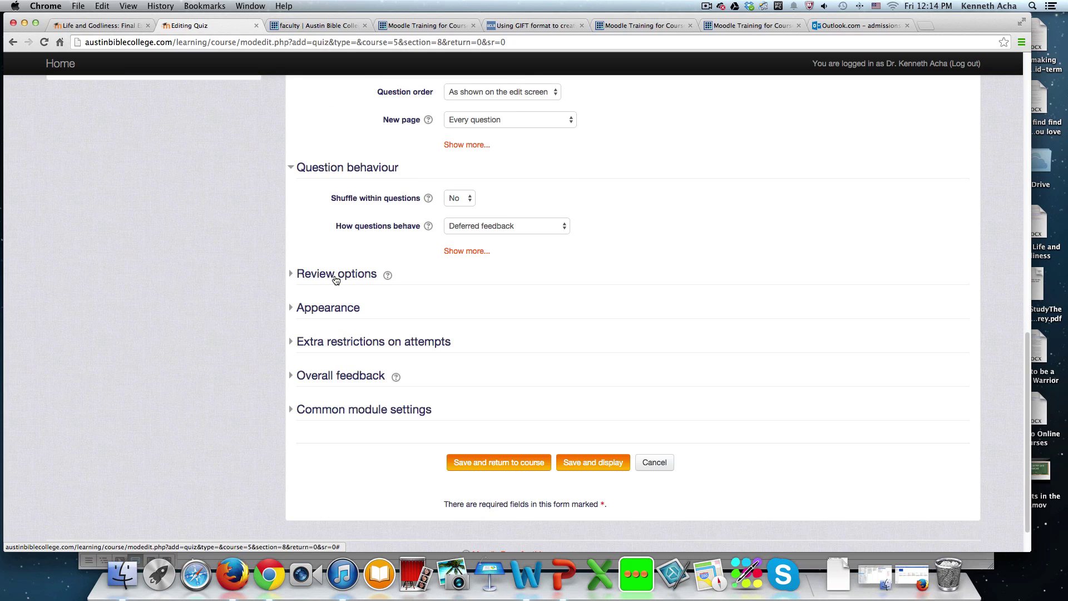
{"action": "left_click", "coordinate": [334, 314]}
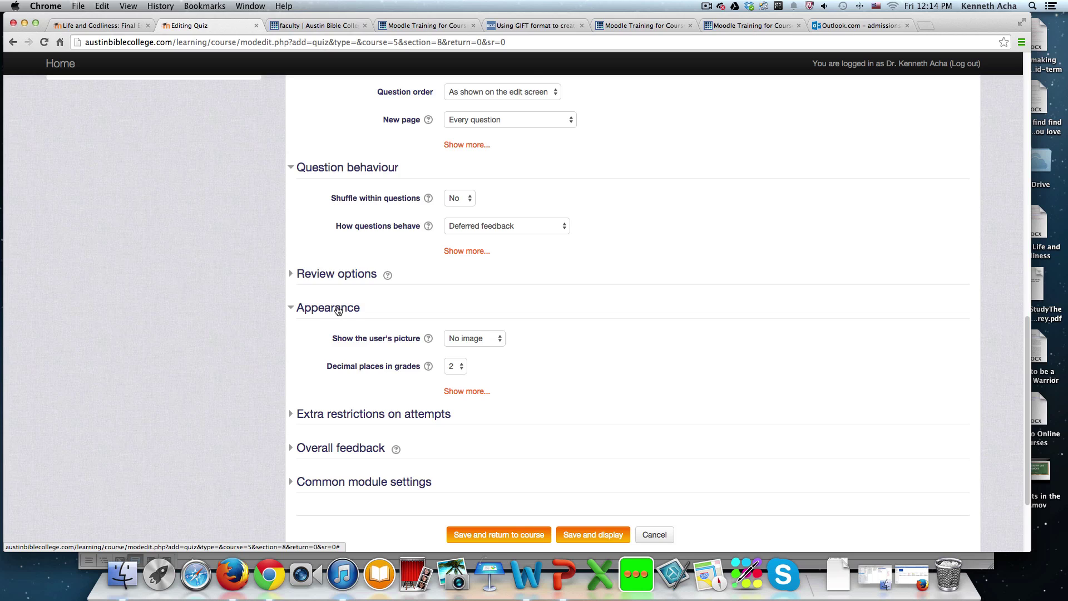
{"action": "left_click", "coordinate": [339, 318]}
{"action": "left_click", "coordinate": [345, 346]}
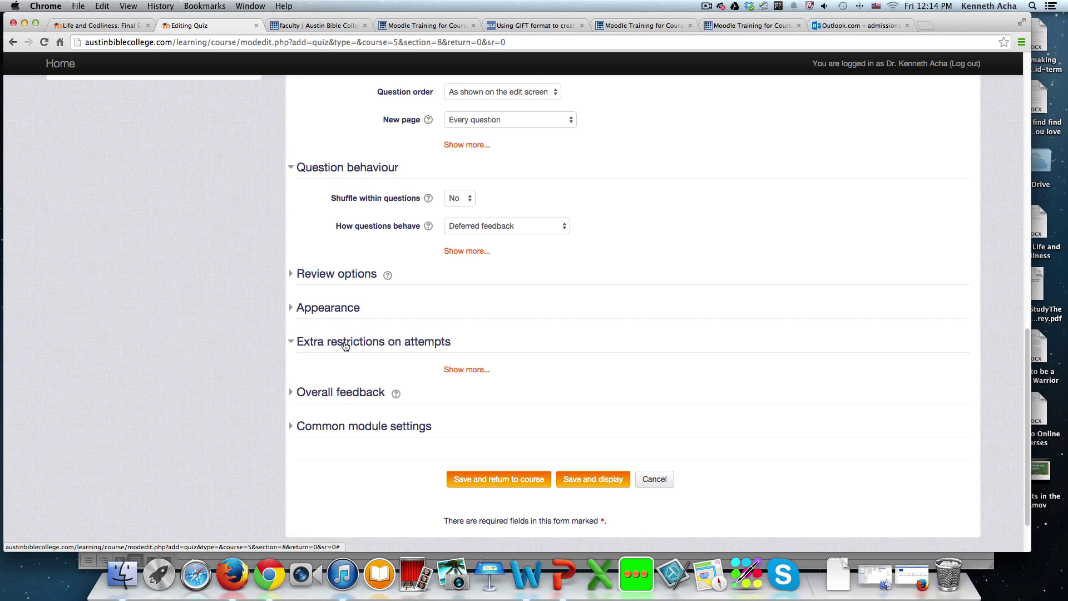
{"action": "left_click", "coordinate": [345, 346]}
{"action": "left_click", "coordinate": [343, 374]}
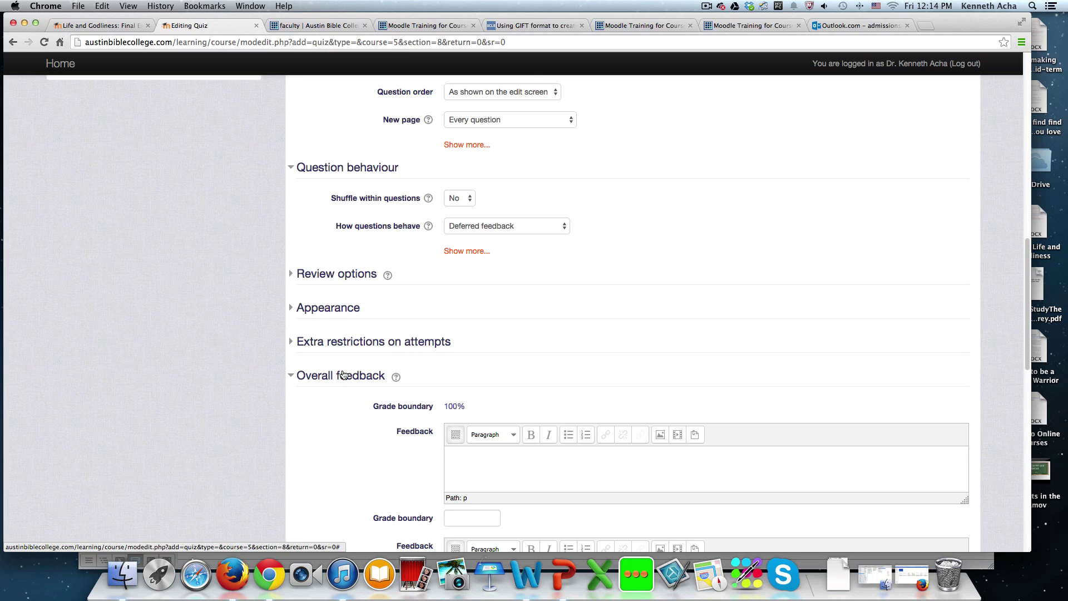
{"action": "left_click", "coordinate": [343, 374]}
{"action": "scroll", "coordinate": [376, 372], "scroll_direction": "down", "scroll_amount": 1}
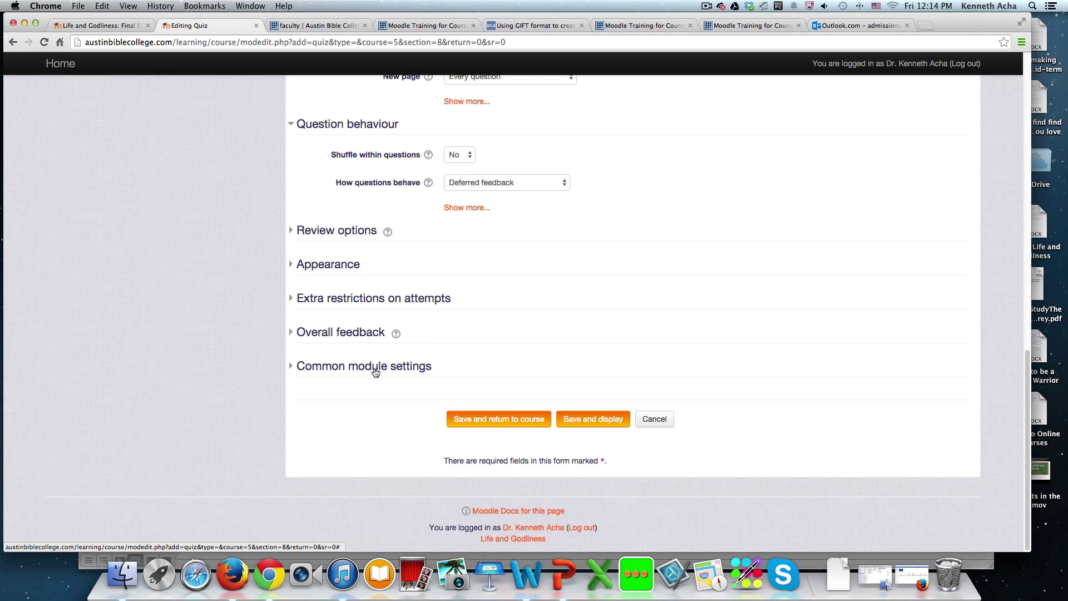
{"action": "left_click", "coordinate": [364, 339]}
{"action": "scroll", "coordinate": [369, 334], "scroll_direction": "down", "scroll_amount": 6}
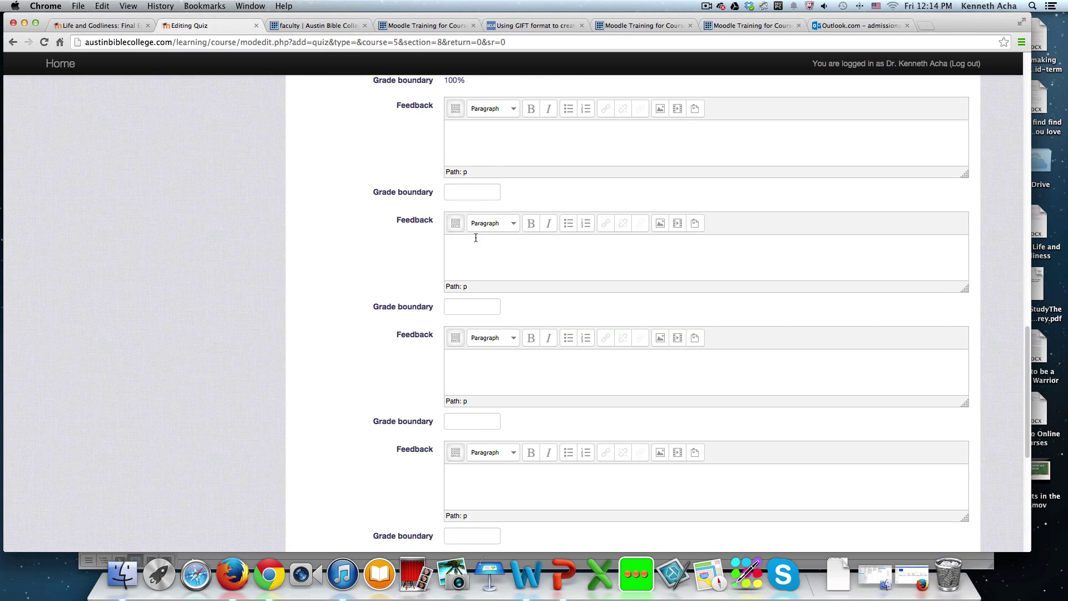
{"action": "scroll", "coordinate": [476, 238], "scroll_direction": "up", "scroll_amount": 3}
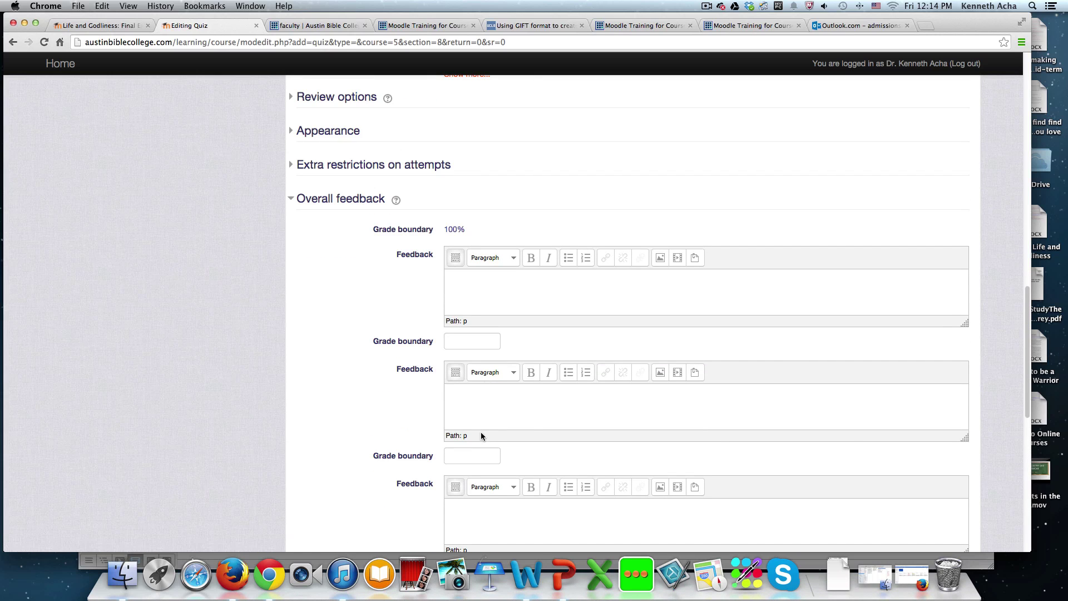
{"action": "left_click", "coordinate": [336, 199]}
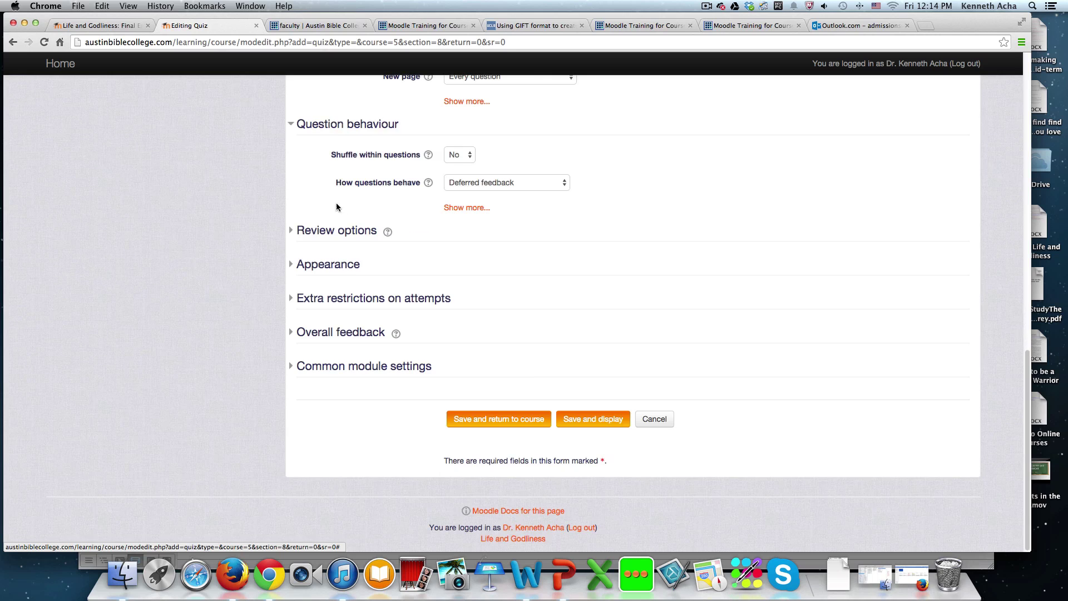
{"action": "left_click", "coordinate": [359, 366]}
{"action": "scroll", "coordinate": [423, 371], "scroll_direction": "down", "scroll_amount": 2}
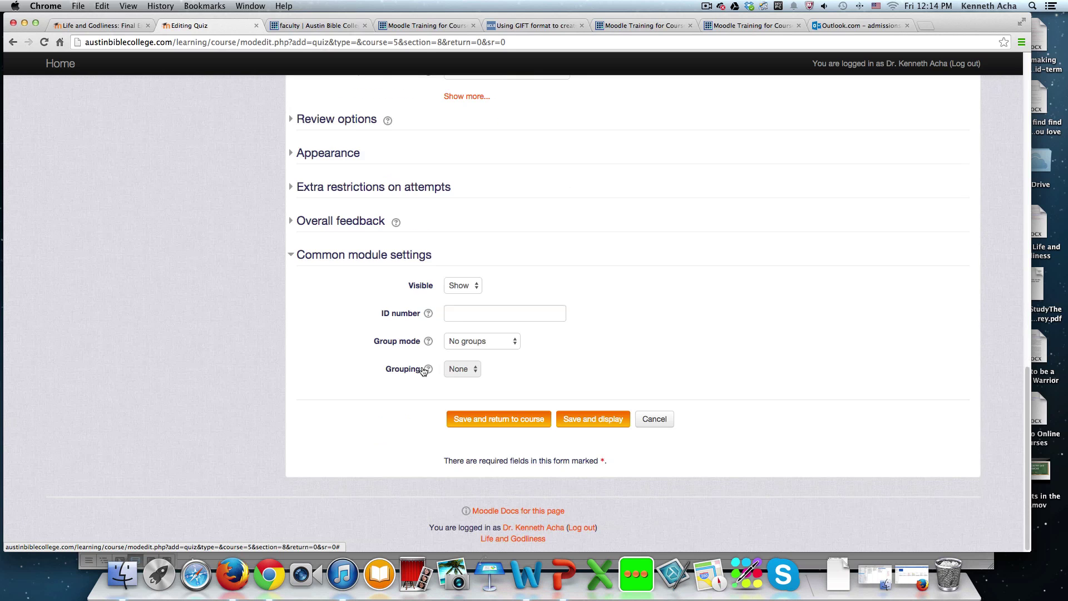
Step: Save the quiz settings, returning to the course, and open the Week 8 Final Exam quiz for question editing
{"action": "left_click", "coordinate": [496, 420]}
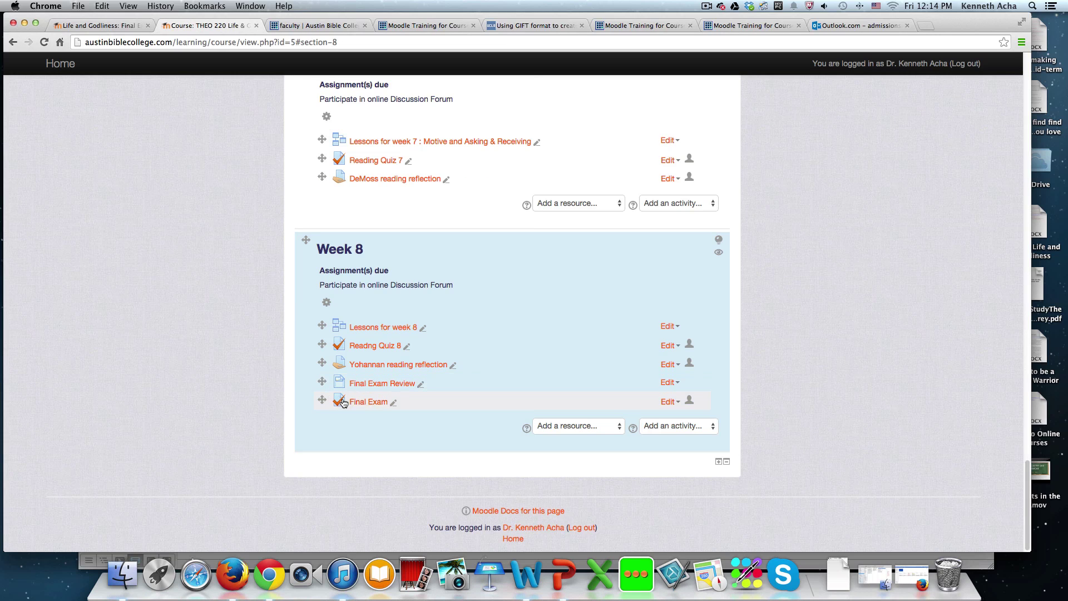
{"action": "left_click", "coordinate": [373, 406]}
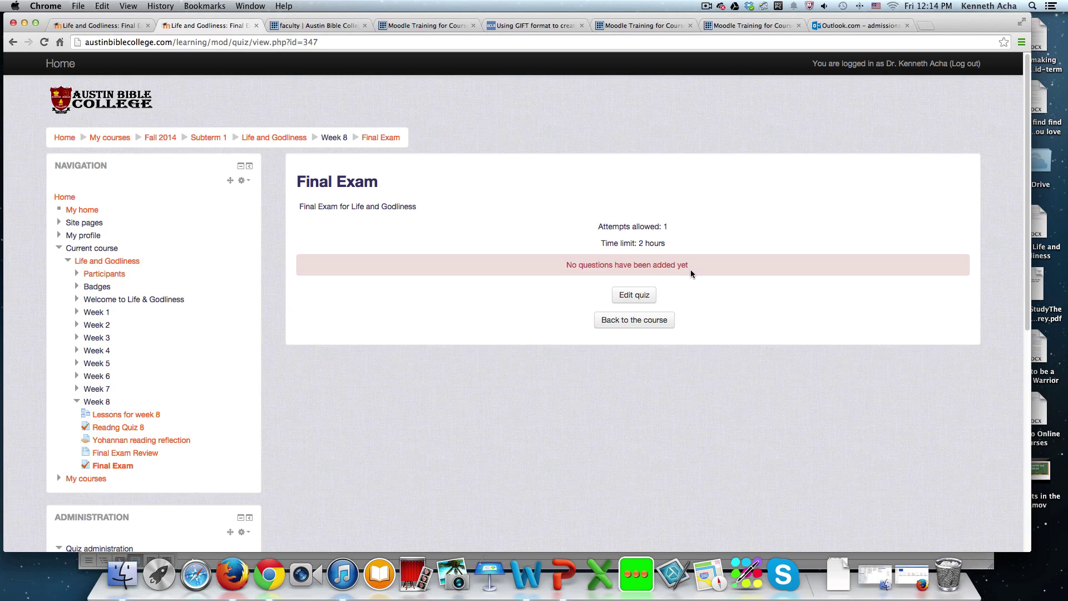
{"action": "left_click", "coordinate": [637, 294]}
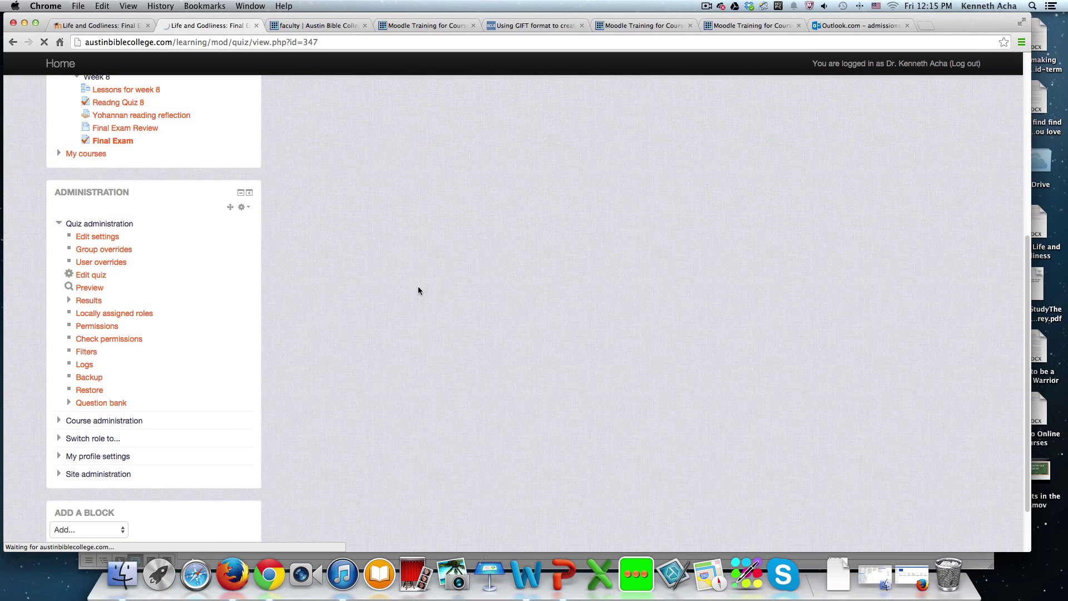
Step: Add all questions from the Final Exams Life and Godliness category of the question bank to the quiz
{"action": "scroll", "coordinate": [167, 372], "scroll_direction": "down", "scroll_amount": 5}
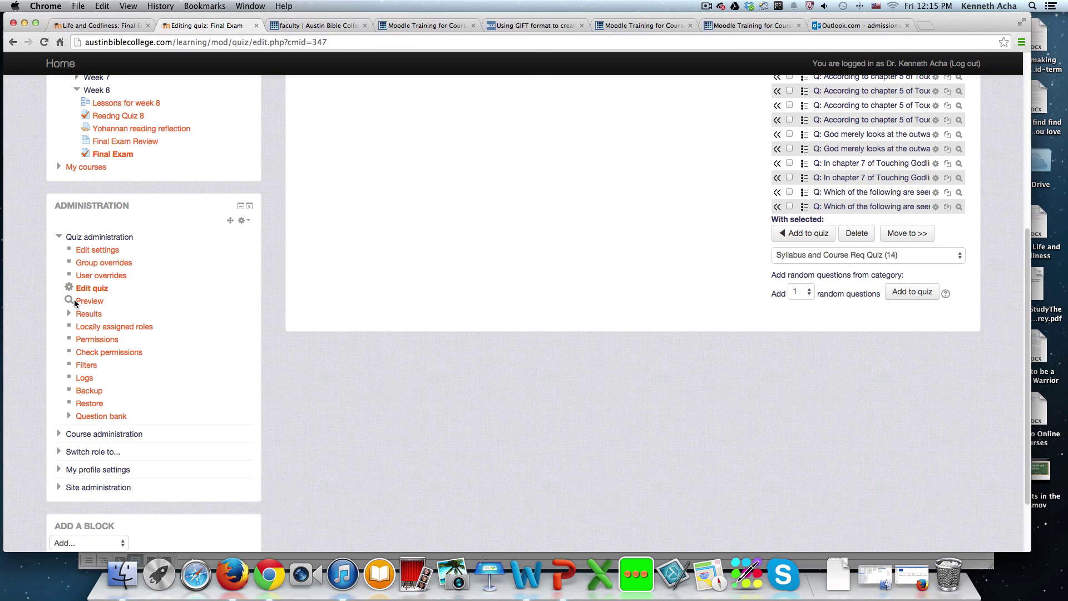
{"action": "scroll", "coordinate": [362, 294], "scroll_direction": "up", "scroll_amount": 4}
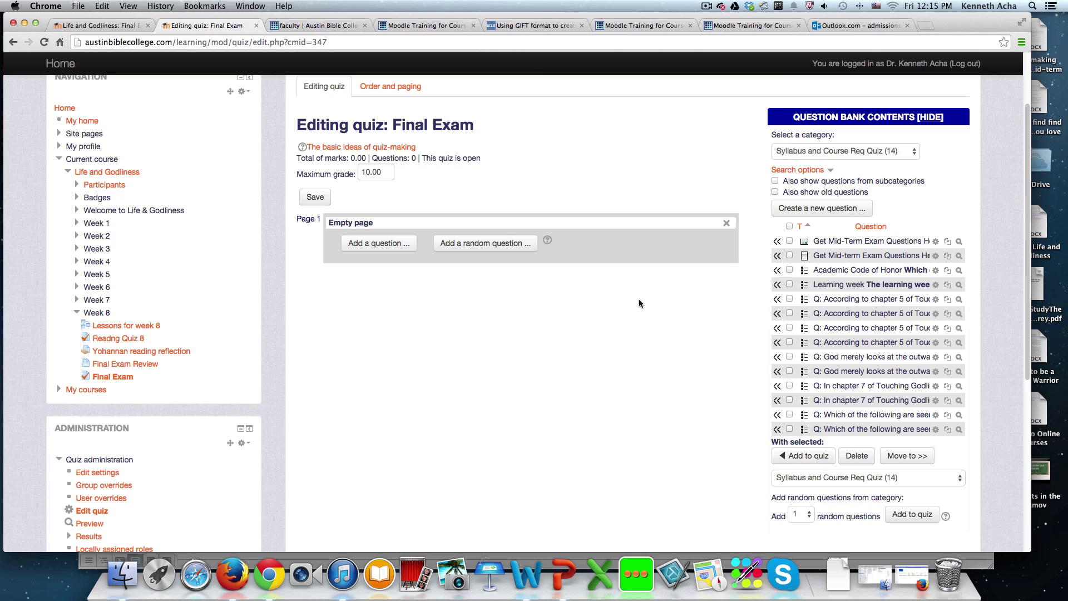
{"action": "left_click", "coordinate": [916, 153]}
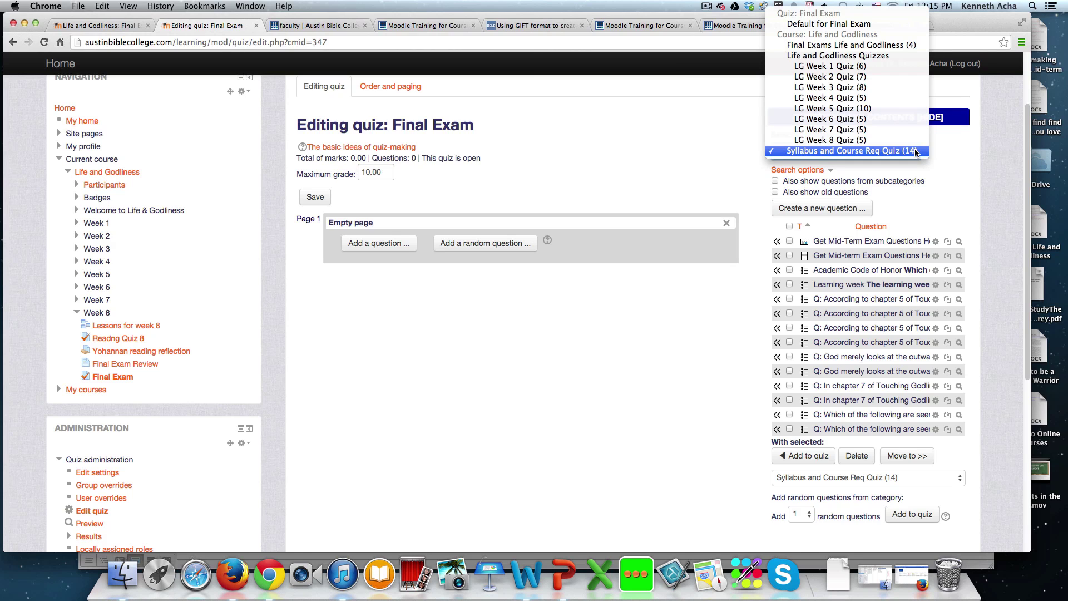
{"action": "left_click", "coordinate": [866, 45]}
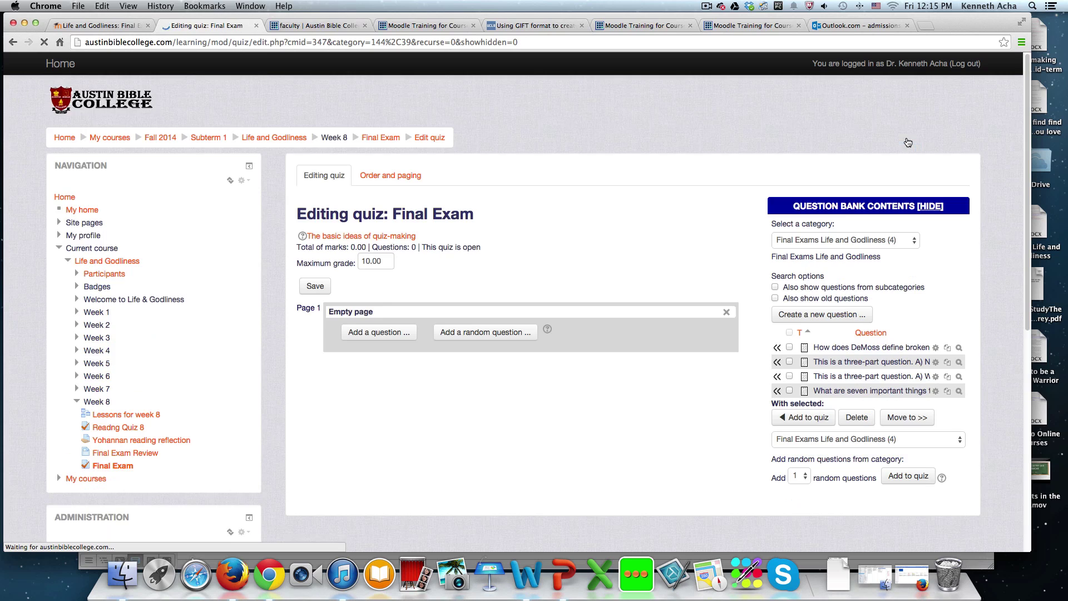
{"action": "scroll", "coordinate": [910, 139], "scroll_direction": "down", "scroll_amount": 5}
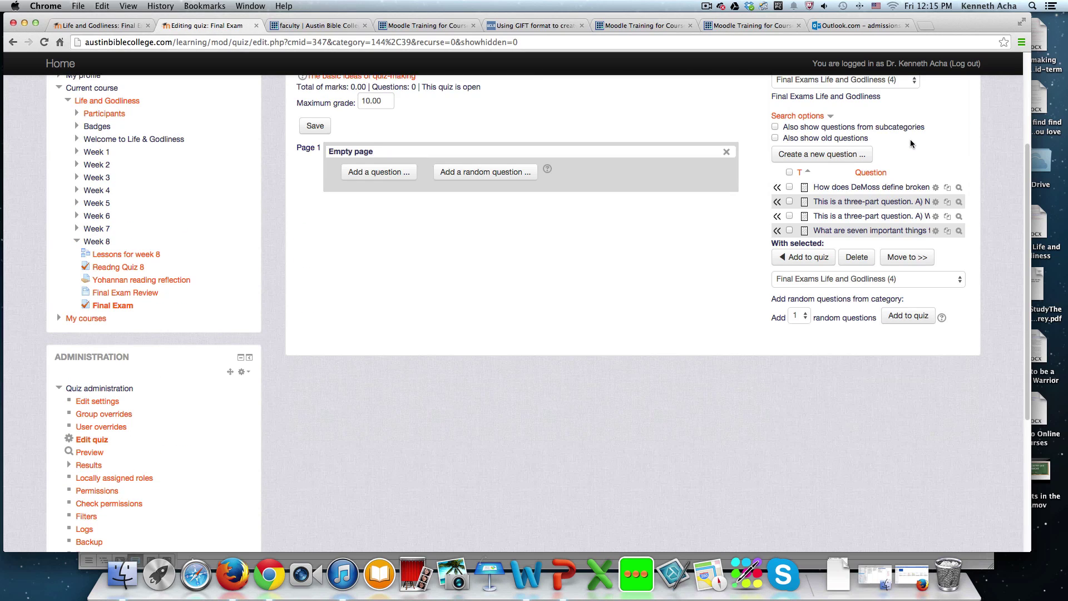
{"action": "left_click", "coordinate": [790, 173]}
{"action": "left_click", "coordinate": [815, 263]}
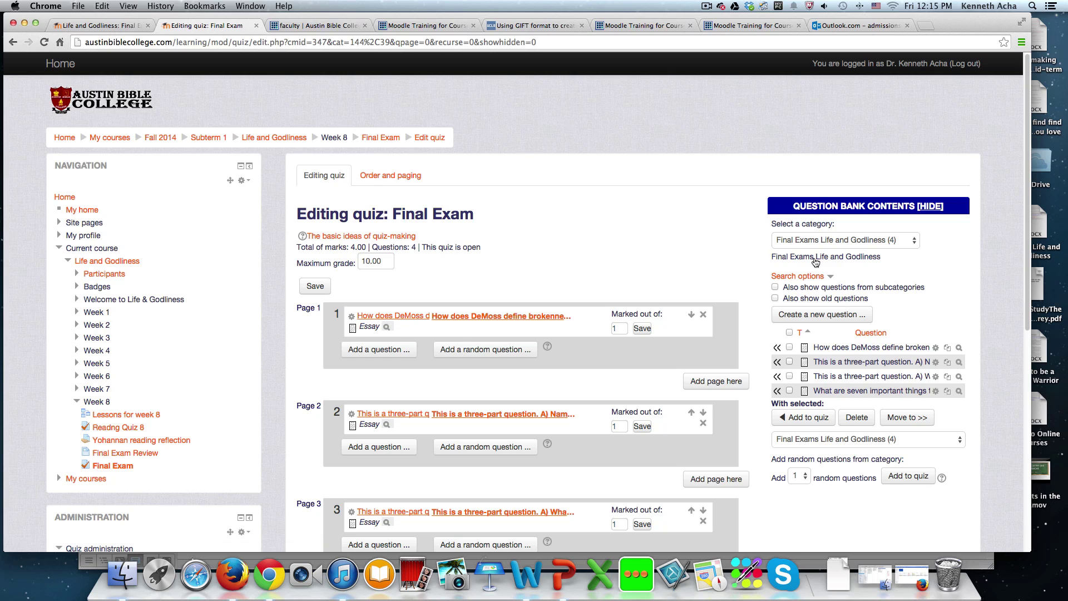
Step: Set the Final Exam quiz's maximum grade to 100 and save it
{"action": "scroll", "coordinate": [508, 279], "scroll_direction": "down", "scroll_amount": 5}
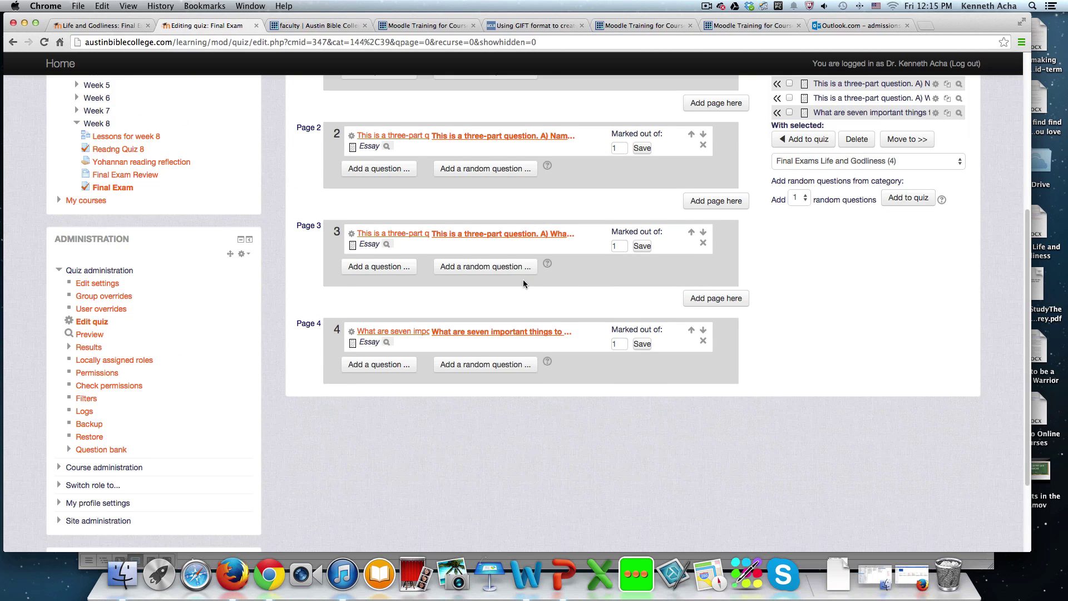
{"action": "scroll", "coordinate": [533, 287], "scroll_direction": "up", "scroll_amount": 10}
{"action": "scroll", "coordinate": [532, 280], "scroll_direction": "down", "scroll_amount": 1}
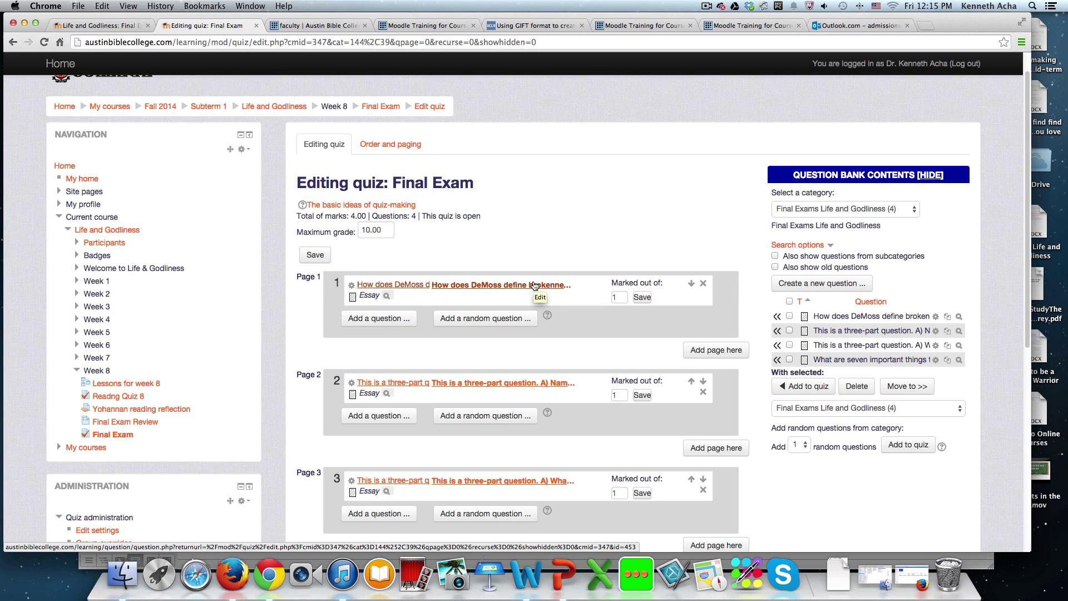
{"action": "scroll", "coordinate": [590, 293], "scroll_direction": "down", "scroll_amount": 1}
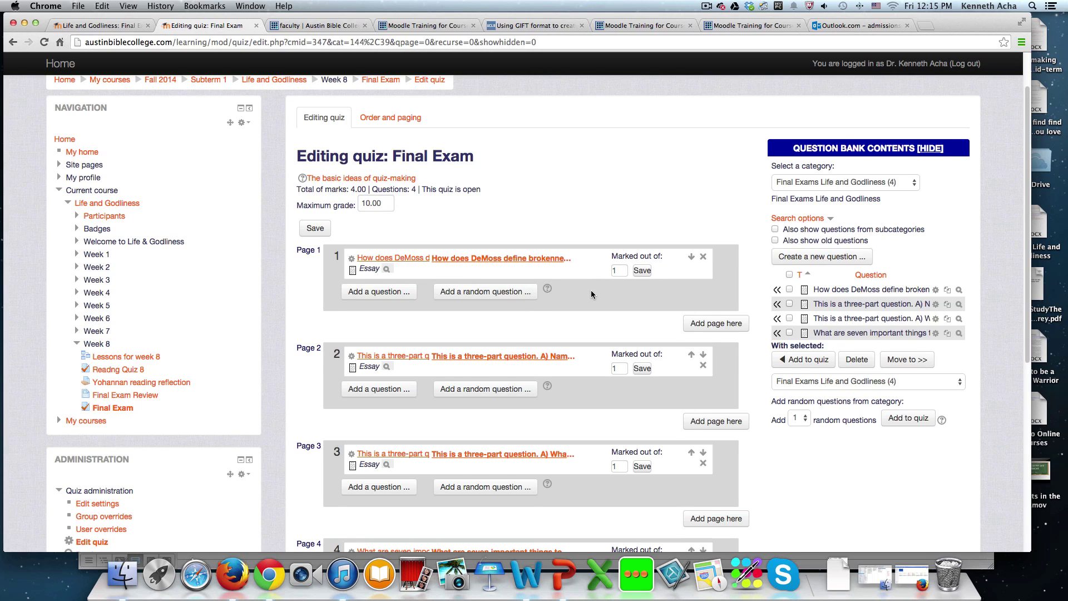
{"action": "left_click", "coordinate": [371, 204]}
{"action": "type", "text": "0"}
{"action": "left_click", "coordinate": [312, 229]}
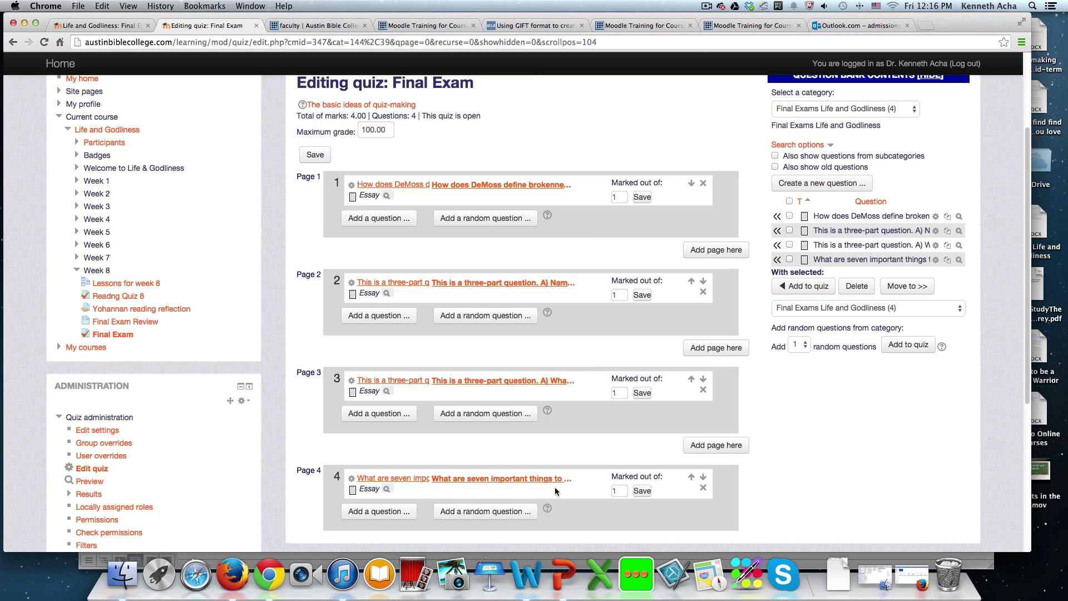
Step: Check the DeMoss brokenness question's points in the Word document, and set its mark in the Chrome quiz editor to 9
{"action": "left_click", "coordinate": [24, 24]}
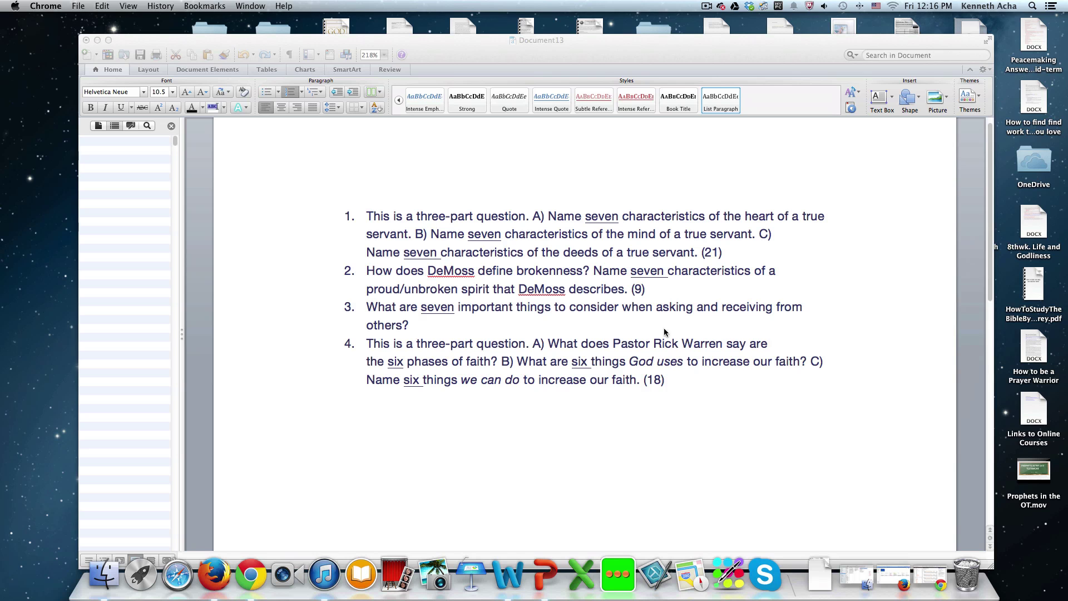
{"action": "left_click", "coordinate": [683, 316]}
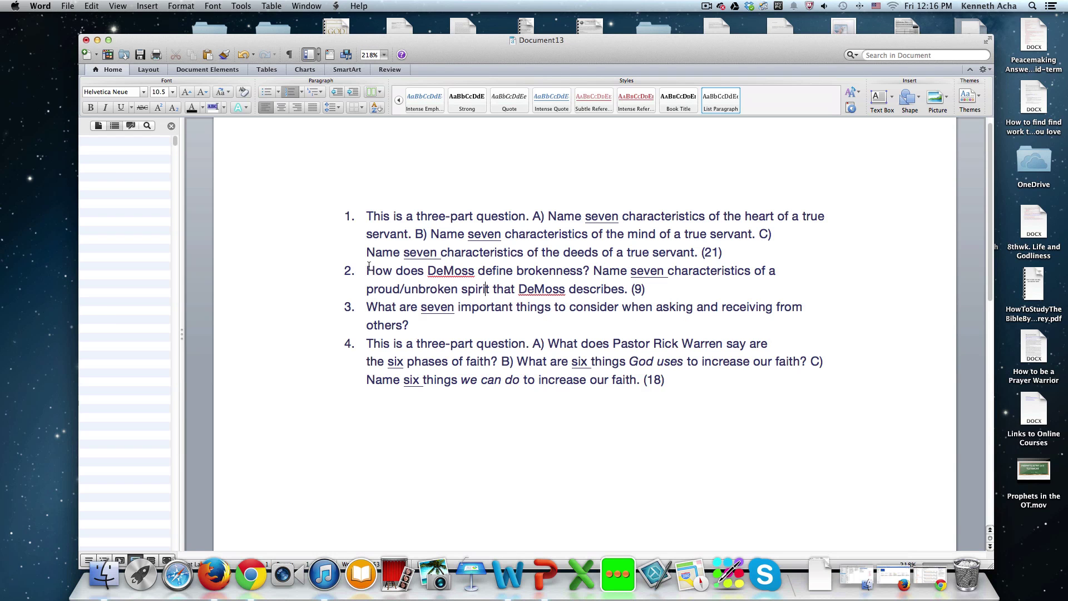
{"action": "left_click_drag", "start_coordinate": [368, 265], "coordinate": [642, 286]}
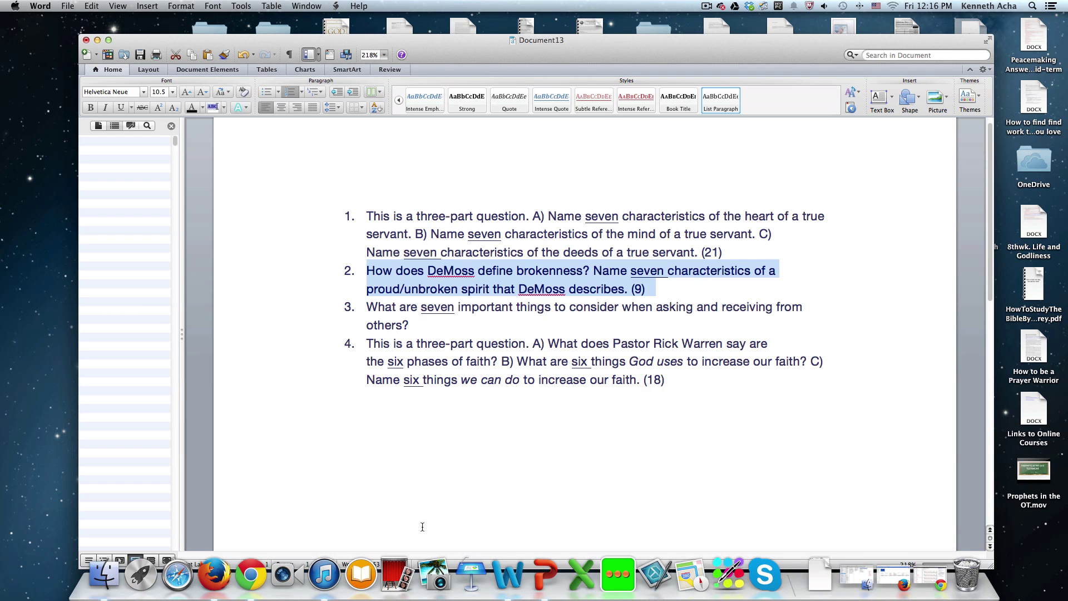
{"action": "left_click", "coordinate": [251, 573]}
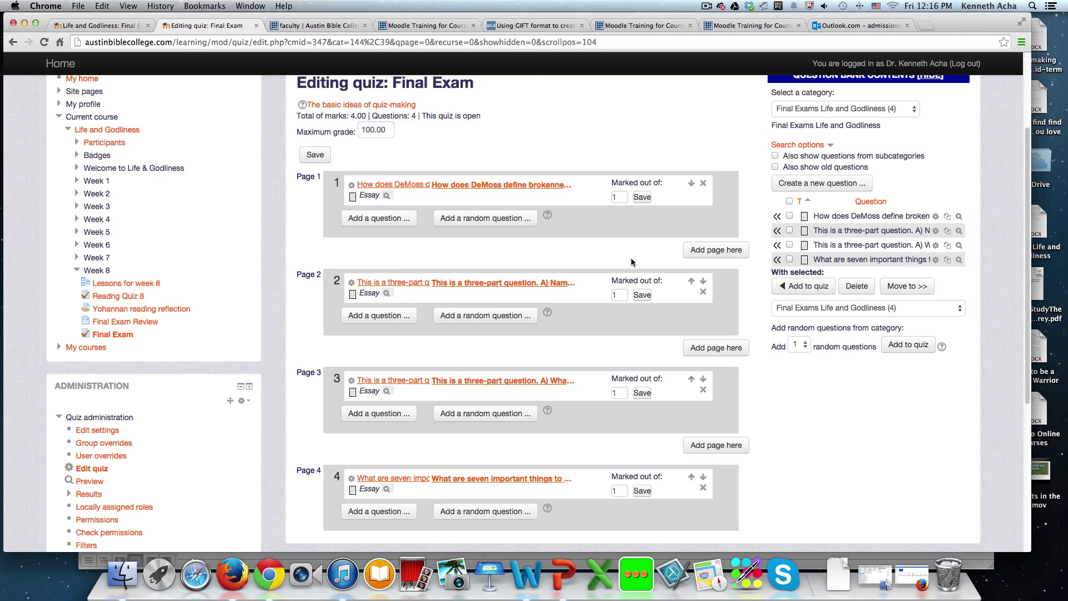
{"action": "left_click_drag", "start_coordinate": [626, 200], "coordinate": [603, 193]}
{"action": "type", "text": "9"}
{"action": "left_click", "coordinate": [641, 197]}
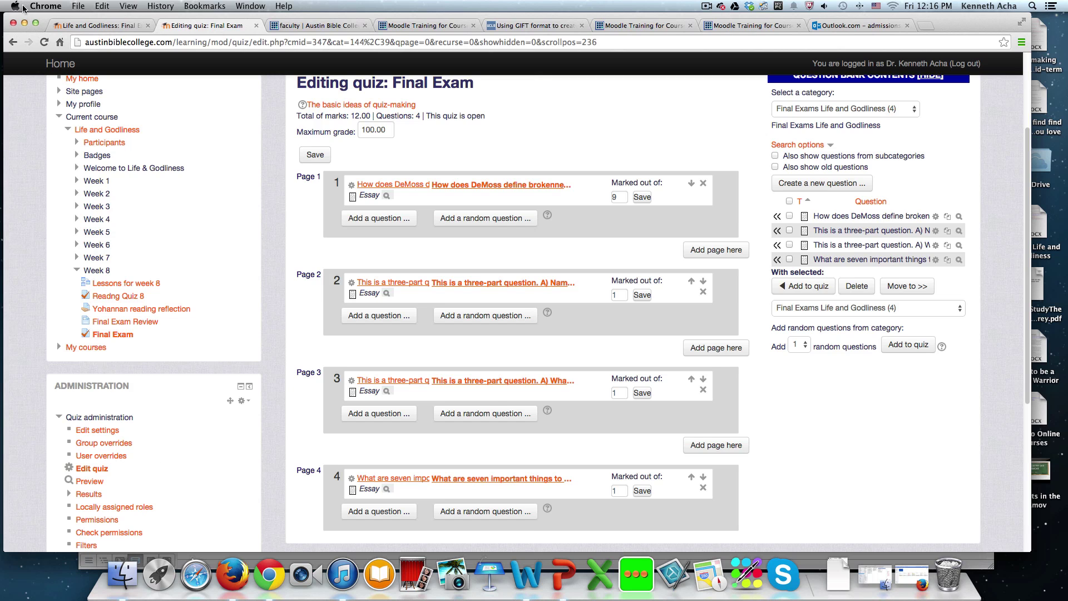
Step: Check the true servant question's points in the Word document, and set question 2's mark in the Chrome quiz editor to 21
{"action": "left_click", "coordinate": [24, 22]}
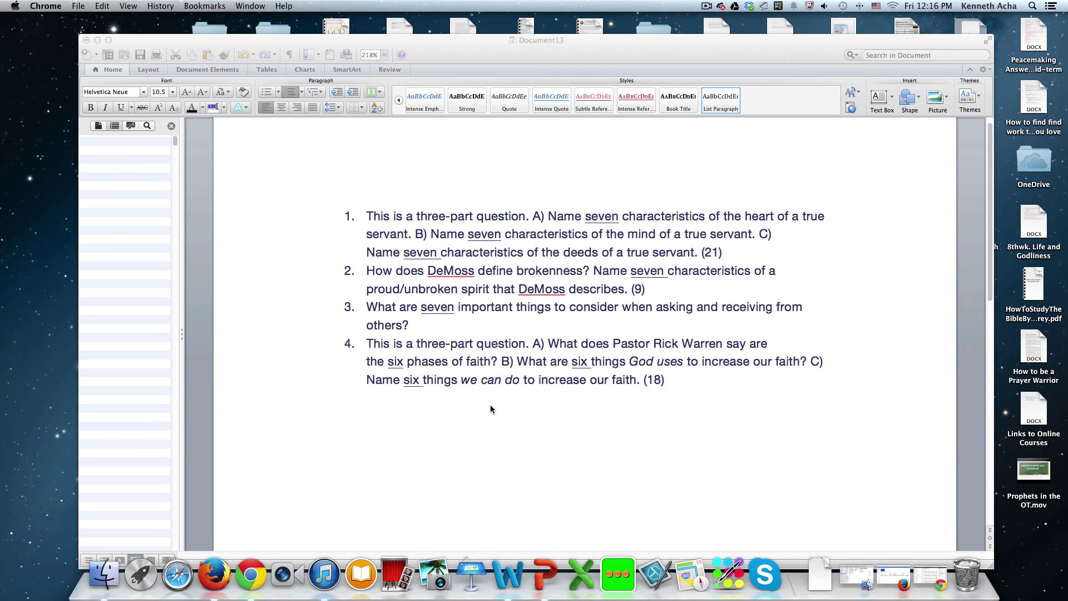
{"action": "left_click", "coordinate": [253, 573]}
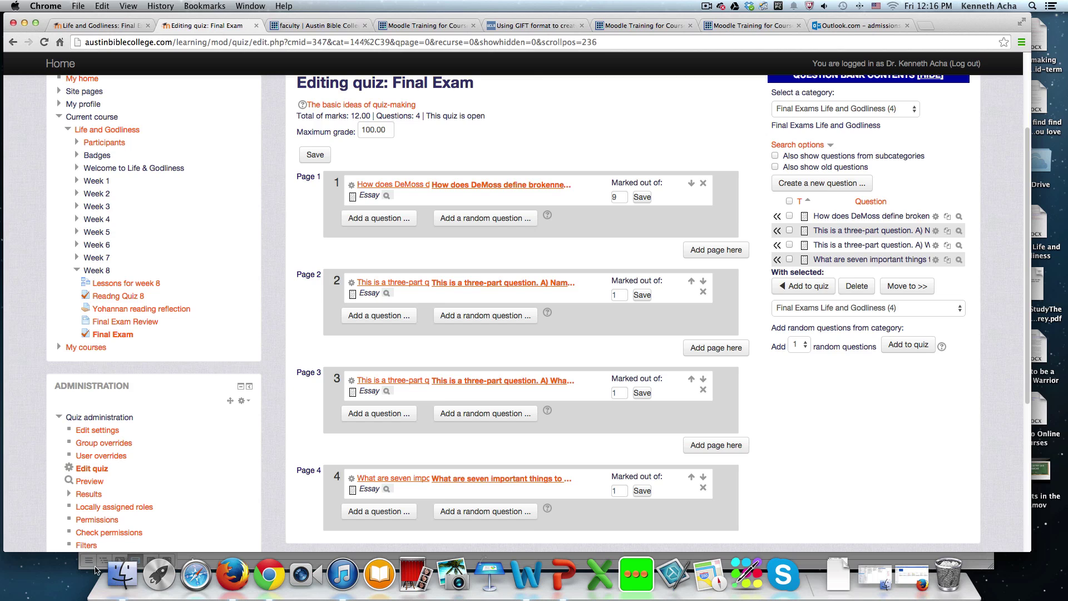
{"action": "left_click", "coordinate": [24, 23]}
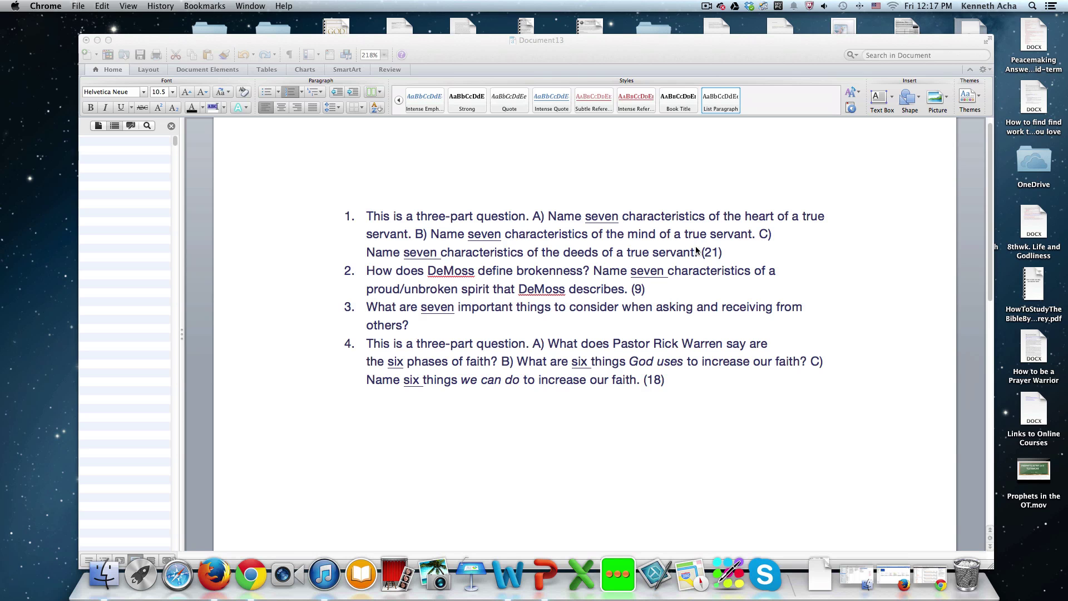
{"action": "left_click", "coordinate": [253, 575]}
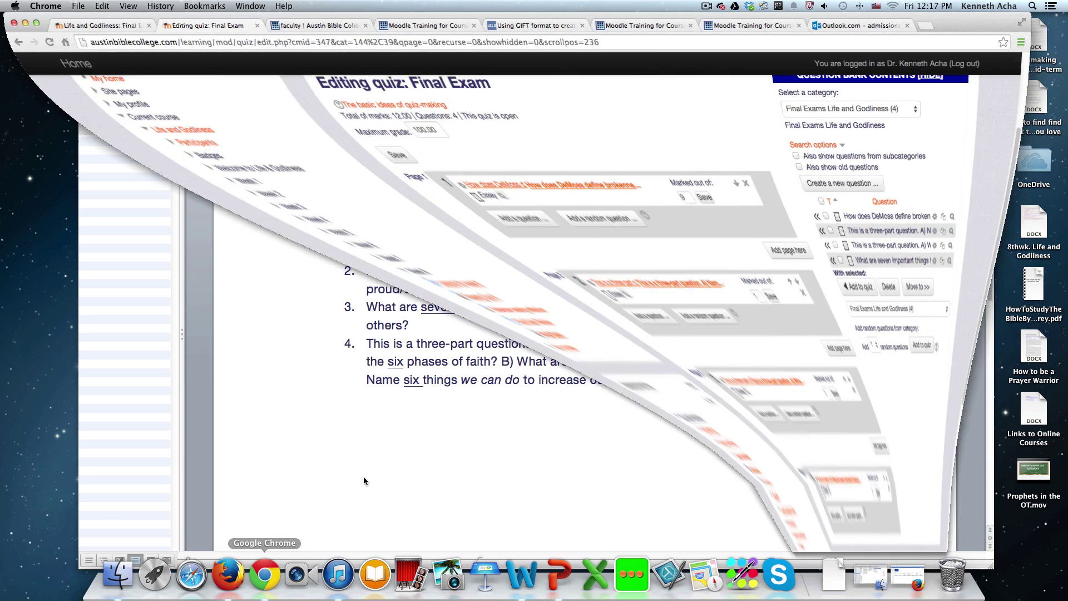
{"action": "left_click_drag", "start_coordinate": [626, 292], "coordinate": [610, 296]}
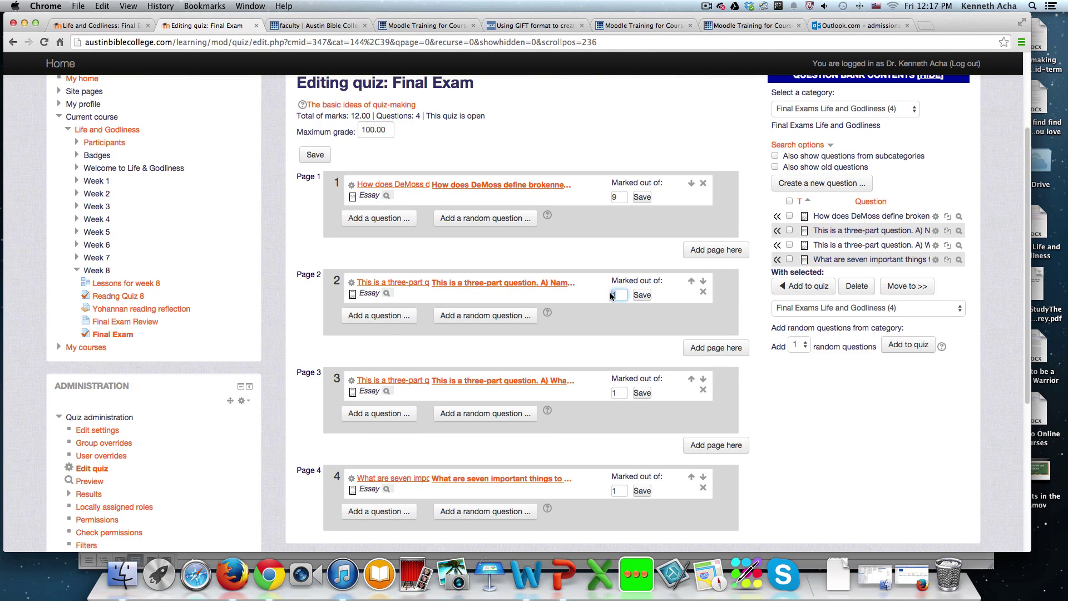
{"action": "type", "text": "21"}
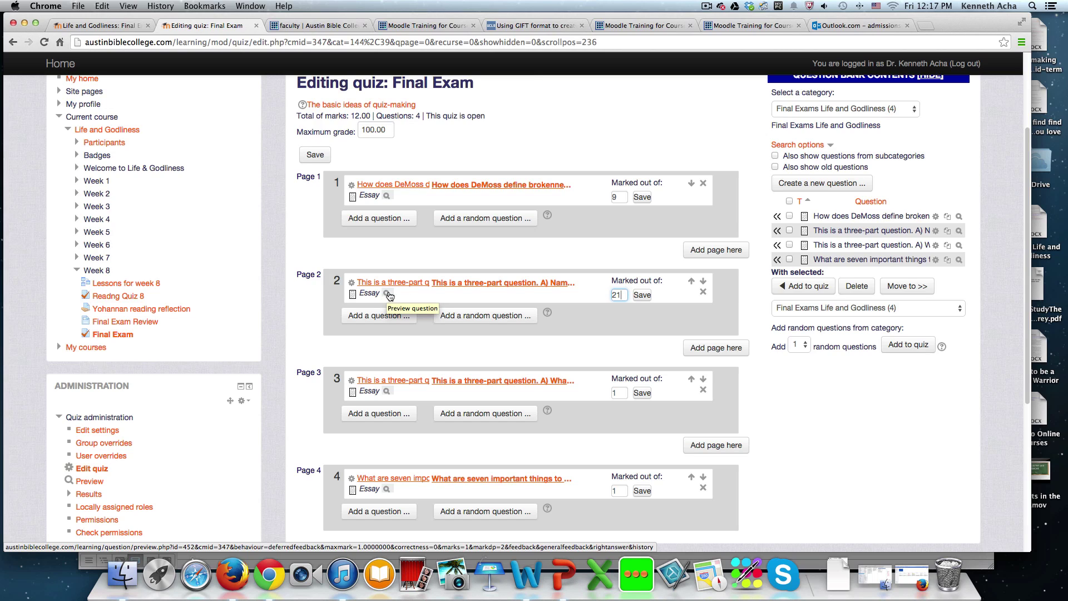
{"action": "left_click", "coordinate": [643, 295]}
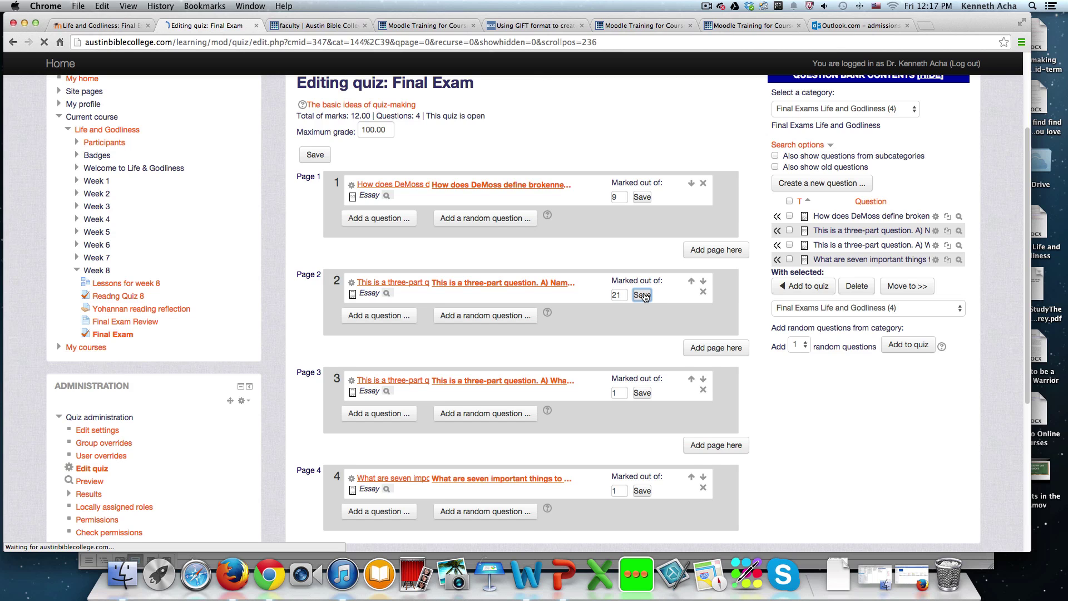
Step: Check the phases of faith question's points in the Word document, and set question 3's mark in the Chrome quiz editor to 18
{"action": "scroll", "coordinate": [644, 297], "scroll_direction": "down", "scroll_amount": 5}
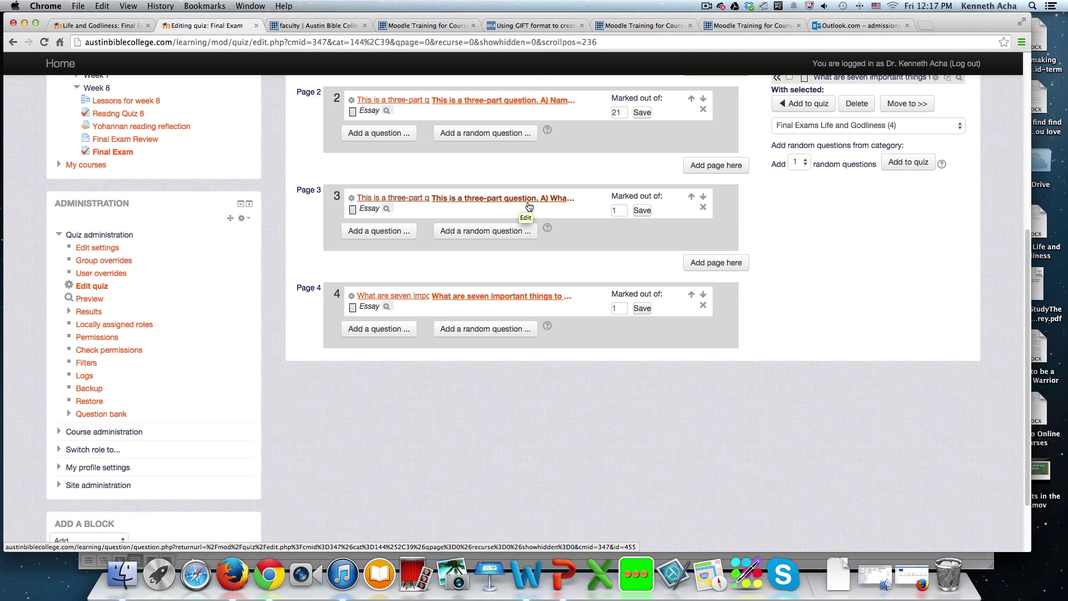
{"action": "left_click", "coordinate": [43, 567]}
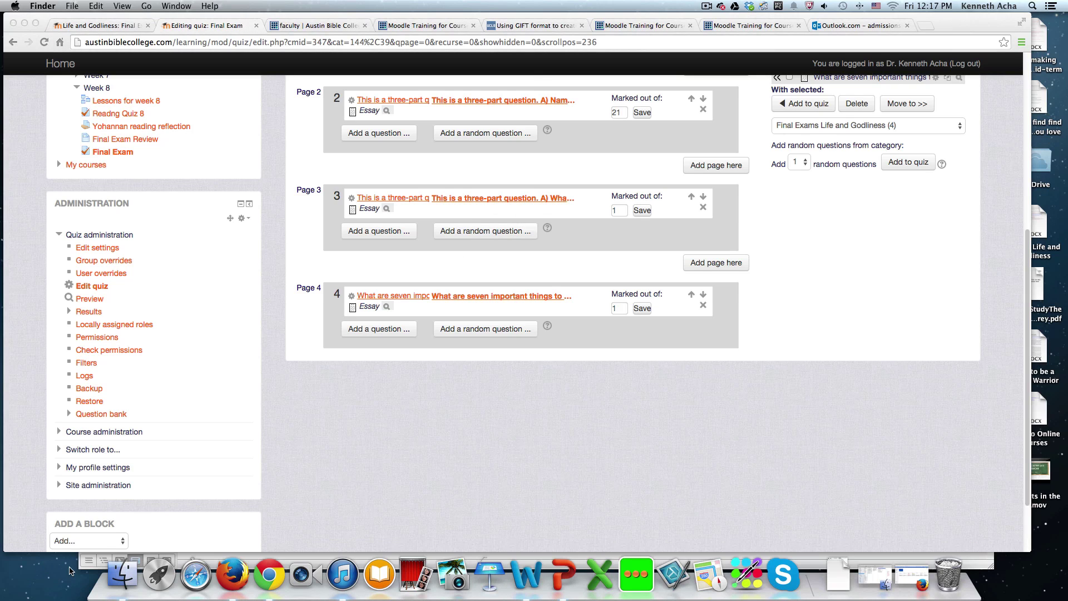
{"action": "left_click", "coordinate": [82, 566]}
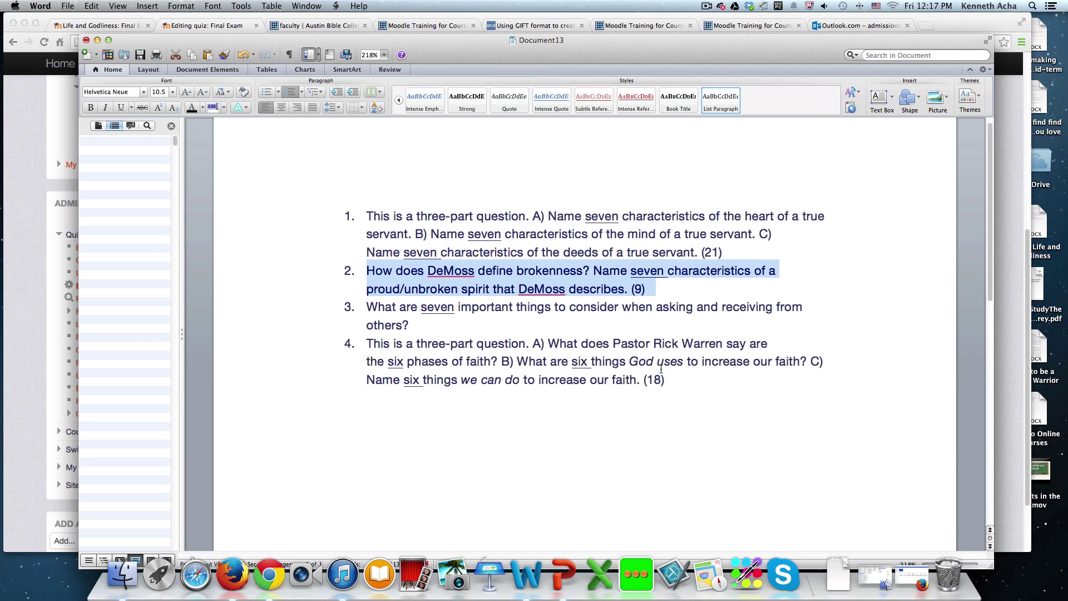
{"action": "left_click", "coordinate": [670, 383]}
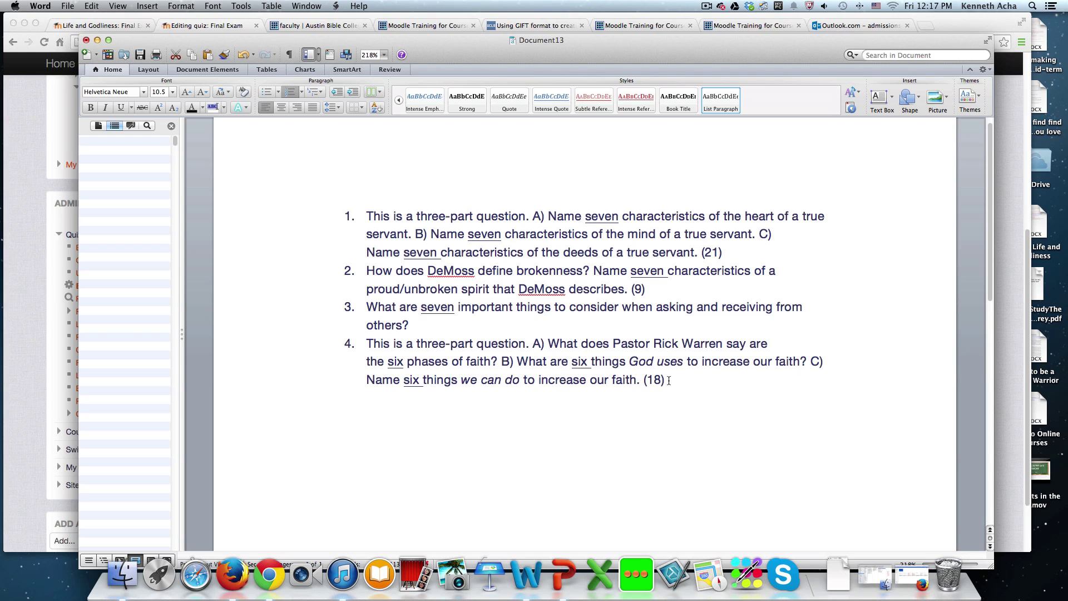
{"action": "left_click", "coordinate": [268, 573]}
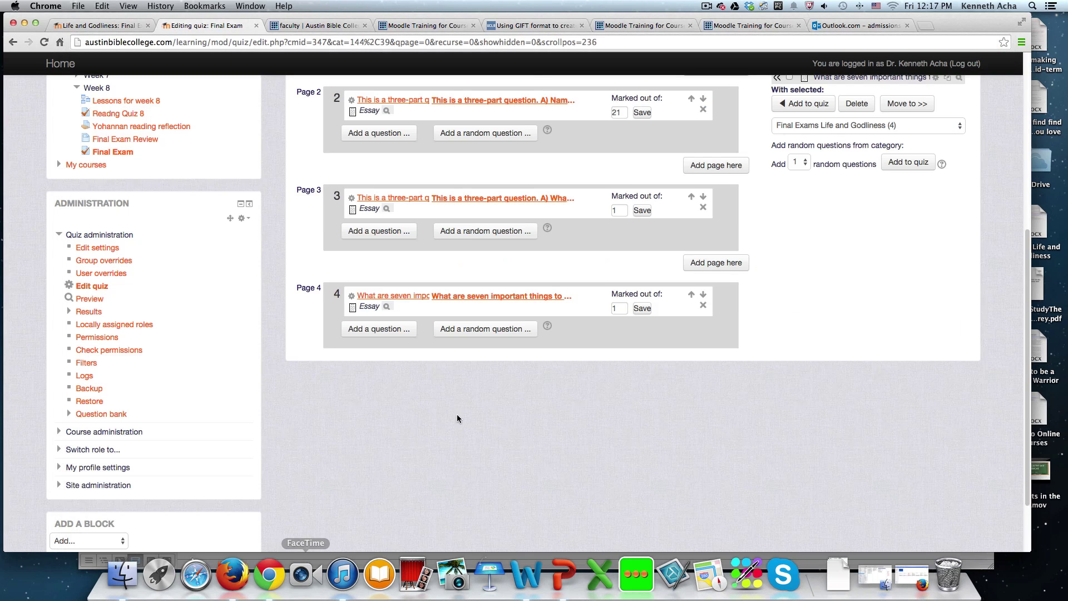
{"action": "left_click", "coordinate": [624, 210]}
{"action": "type", "text": "8"}
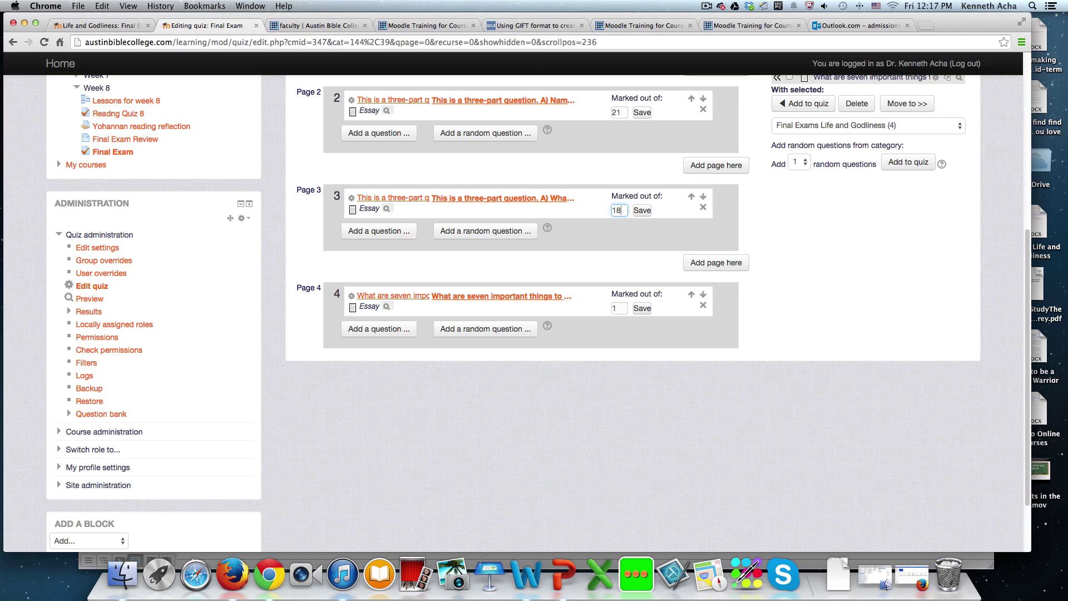
{"action": "left_click", "coordinate": [646, 212]}
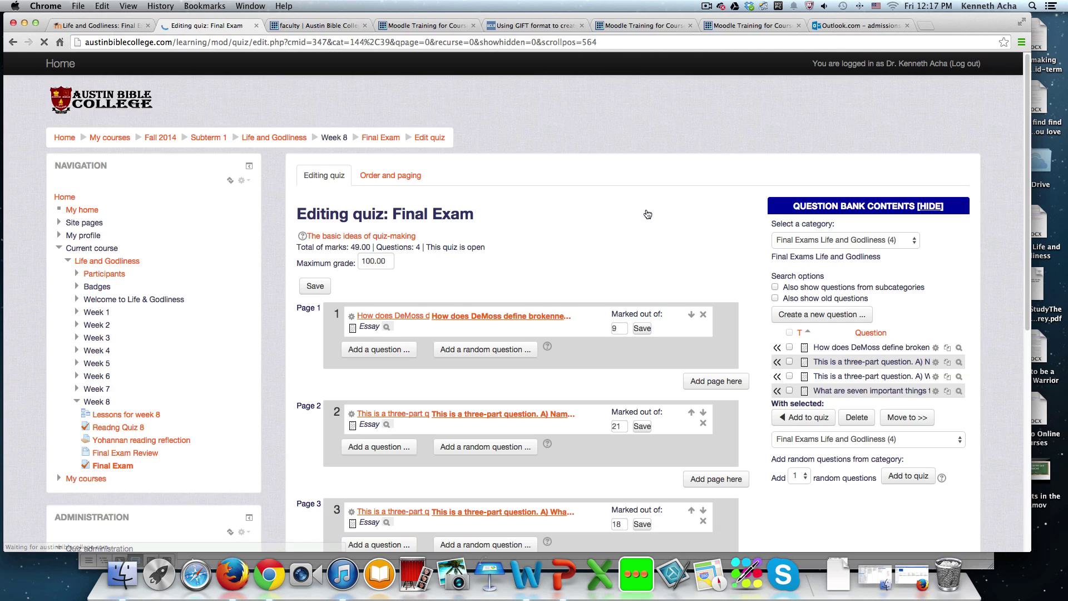
Step: In the Word document, add the points value "(7)" at the end of the question about asking and receiving from others
{"action": "scroll", "coordinate": [640, 213], "scroll_direction": "up", "scroll_amount": 4}
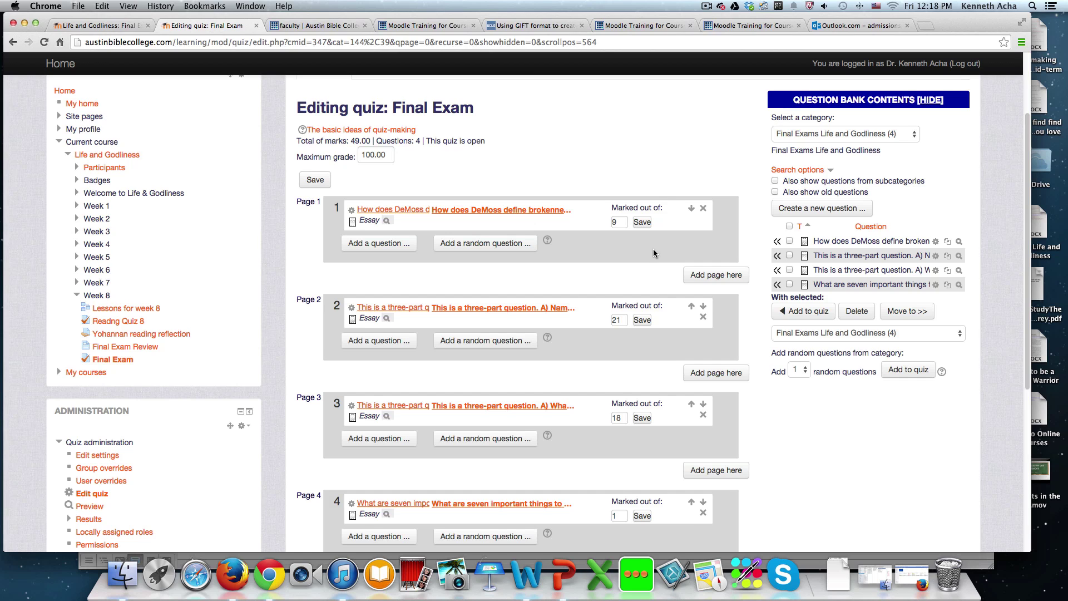
{"action": "scroll", "coordinate": [654, 253], "scroll_direction": "down", "scroll_amount": 3}
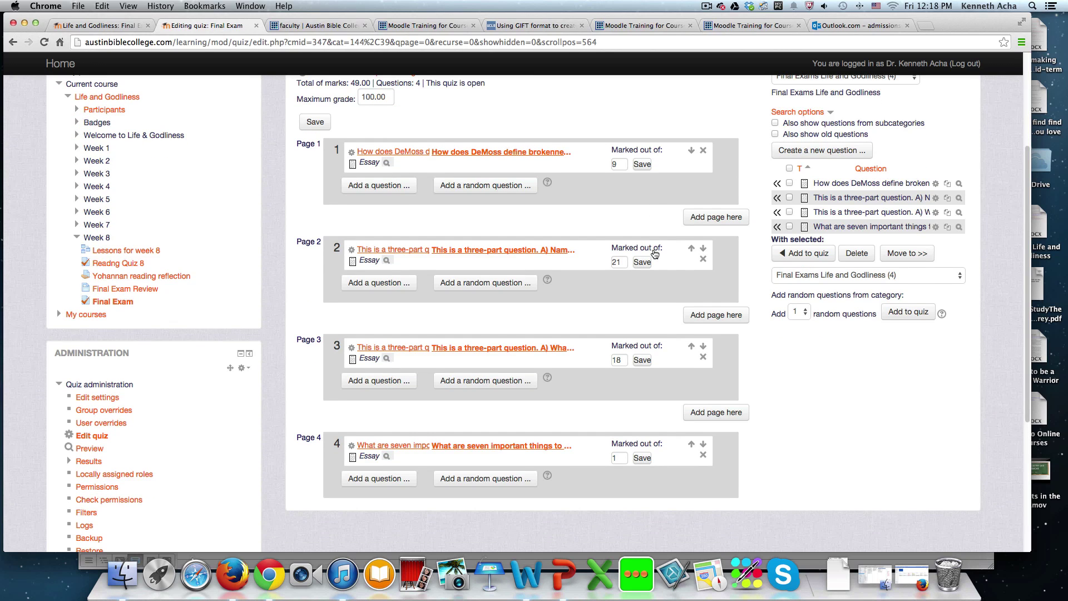
{"action": "scroll", "coordinate": [654, 254], "scroll_direction": "down", "scroll_amount": 2}
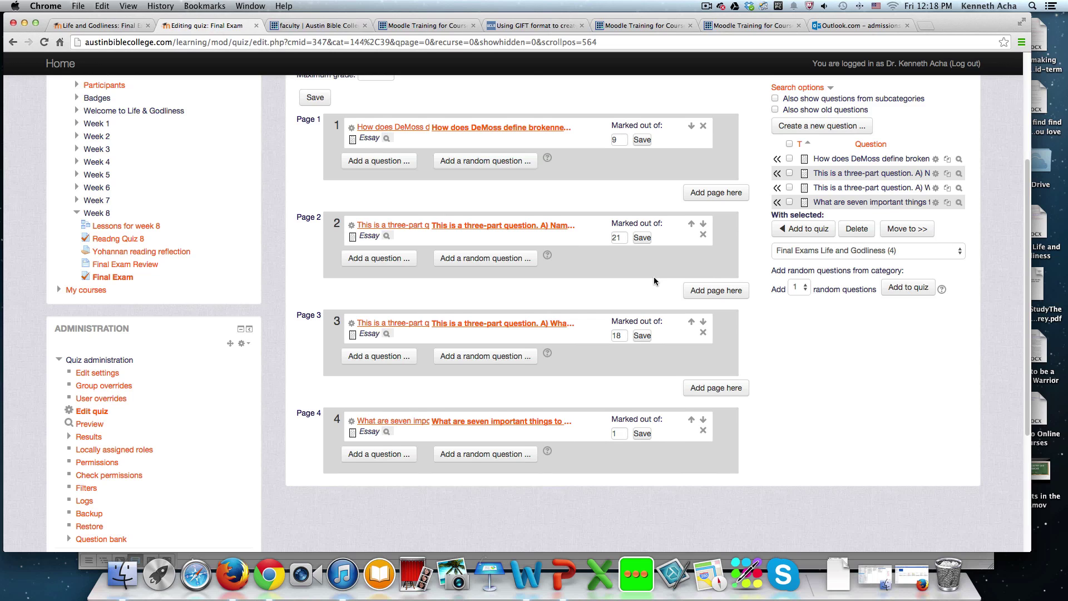
{"action": "scroll", "coordinate": [654, 328], "scroll_direction": "down", "scroll_amount": 4}
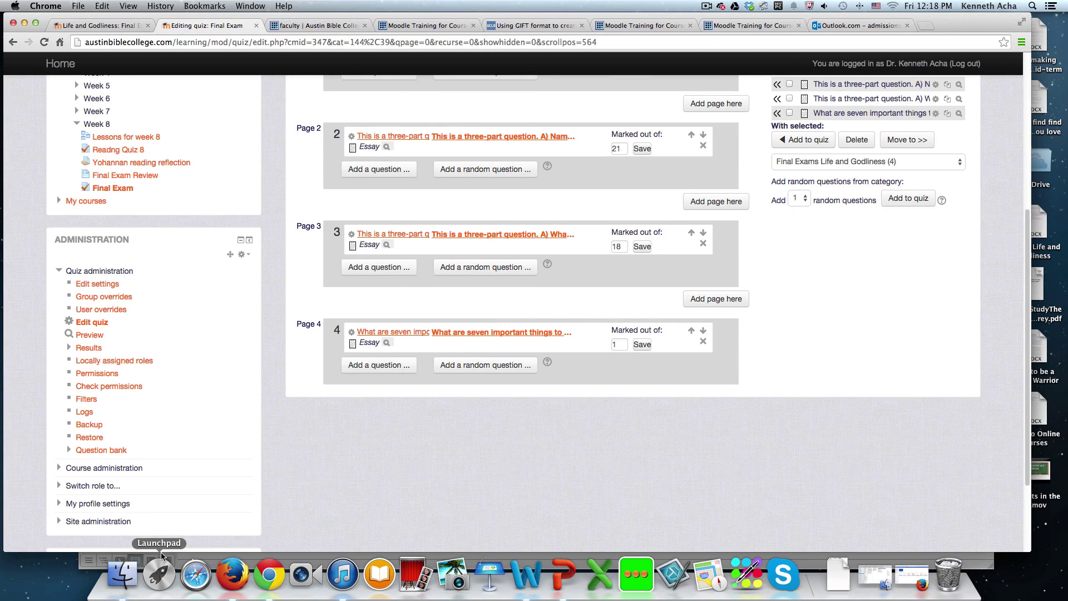
{"action": "left_click", "coordinate": [94, 563]}
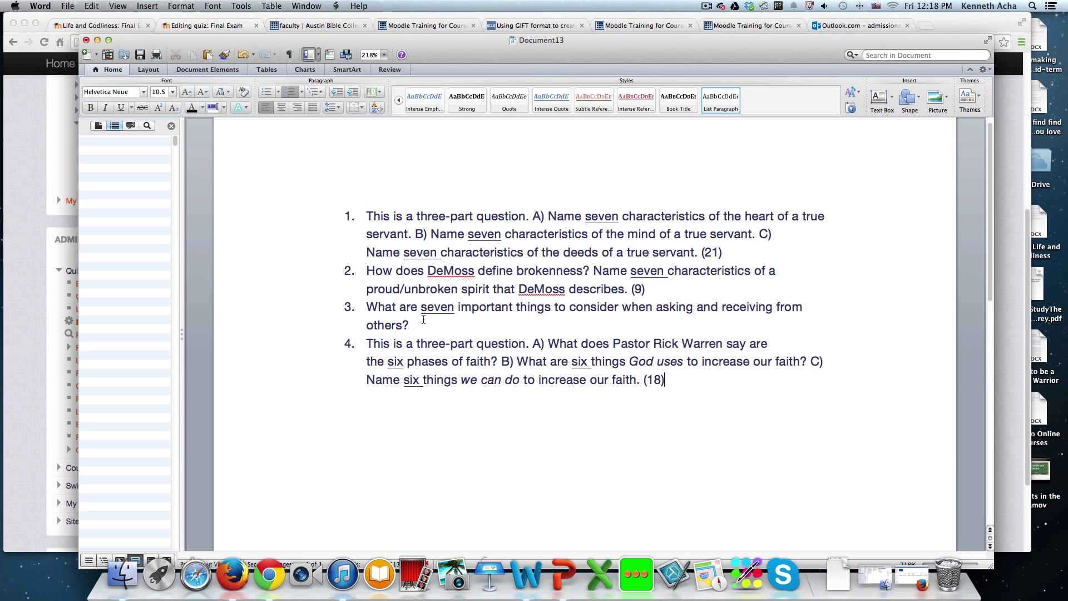
{"action": "left_click", "coordinate": [420, 322]}
{"action": "type", "text": "(7)"}
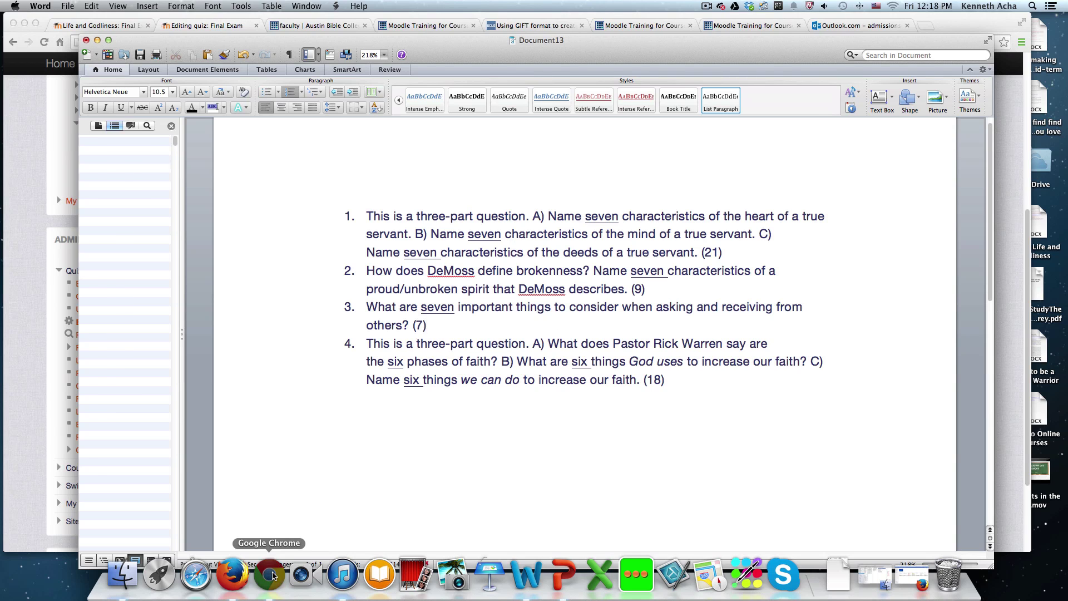
Step: Switch to the quiz editor in Chrome and set question 4's mark to 7, saving it
{"action": "left_click", "coordinate": [268, 574]}
{"action": "left_click_drag", "start_coordinate": [623, 343], "coordinate": [607, 343]}
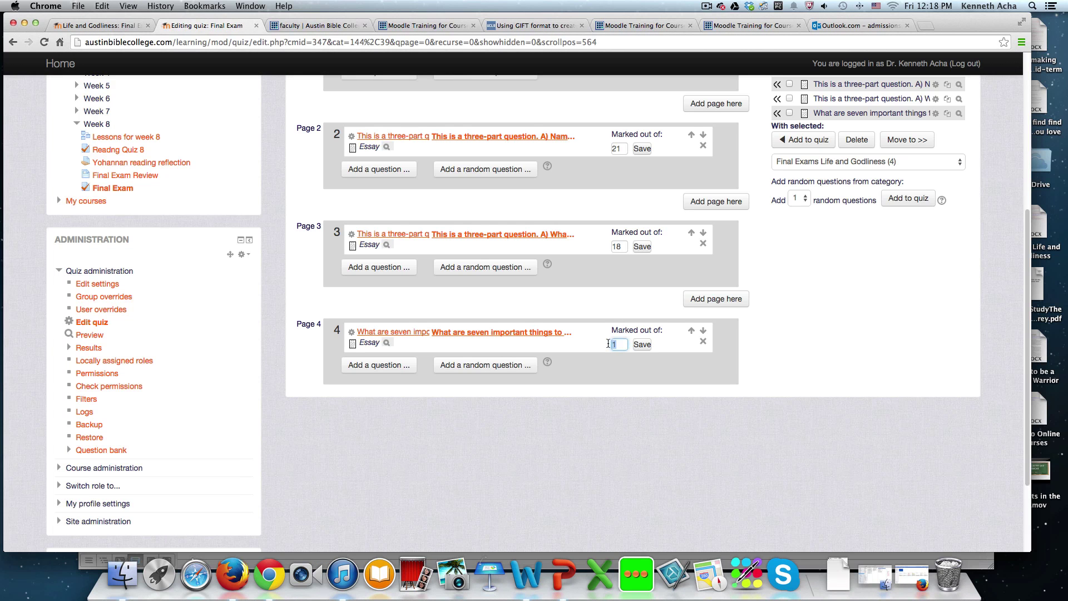
{"action": "type", "text": "7"}
{"action": "left_click", "coordinate": [642, 345]}
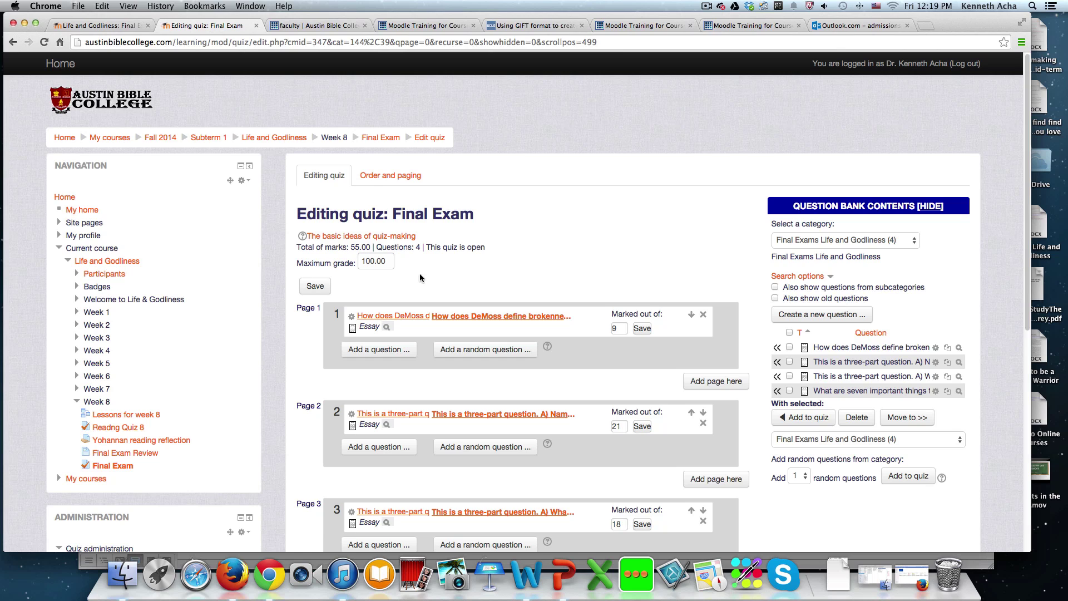
Step: Review the Final Exam quiz's total of marks and the marks assigned to its individual questions
{"action": "scroll", "coordinate": [412, 275], "scroll_direction": "down", "scroll_amount": 1}
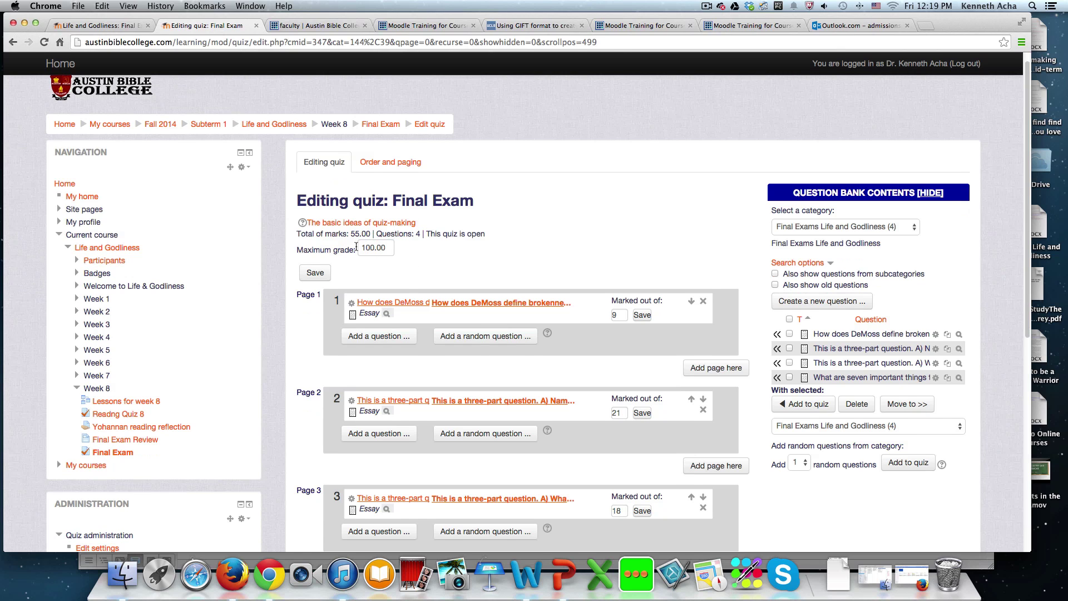
{"action": "triple_click", "coordinate": [297, 236]}
{"action": "left_click", "coordinate": [349, 234]}
{"action": "double_click", "coordinate": [362, 233]}
{"action": "scroll", "coordinate": [627, 361], "scroll_direction": "down", "scroll_amount": 10}
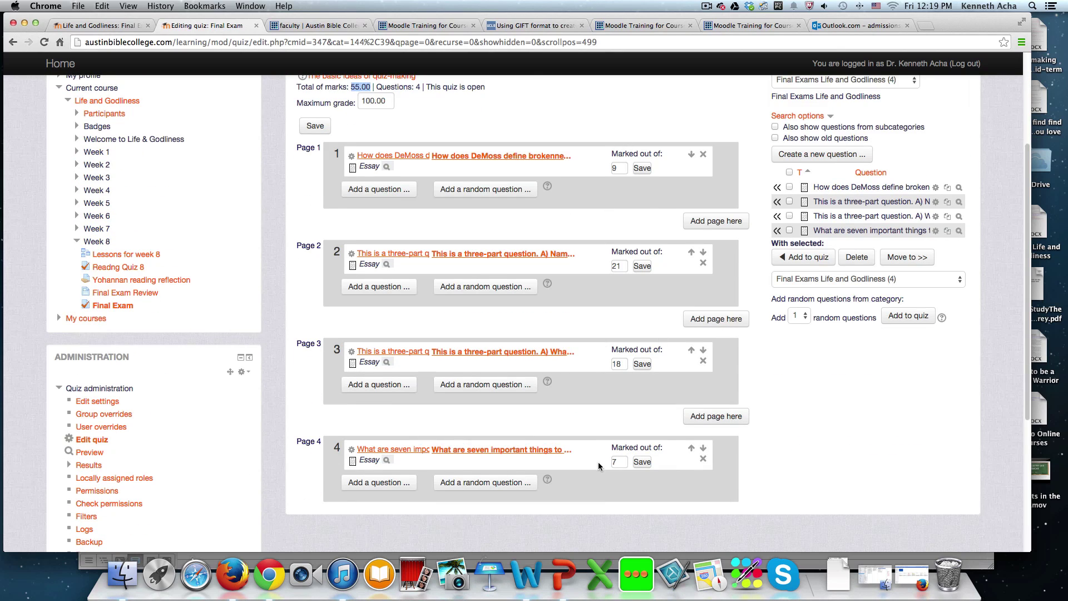
{"action": "scroll", "coordinate": [614, 468], "scroll_direction": "up", "scroll_amount": 10}
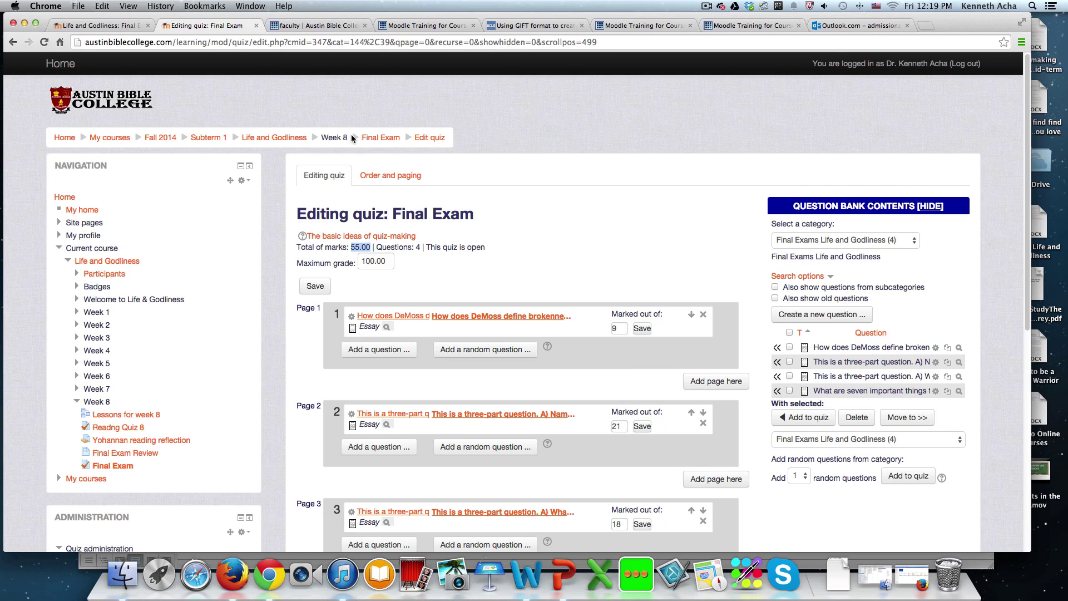
Step: Open the Final Exam from Week 8 on the Life and Godliness course page and start a preview attempt
{"action": "left_click", "coordinate": [378, 141]}
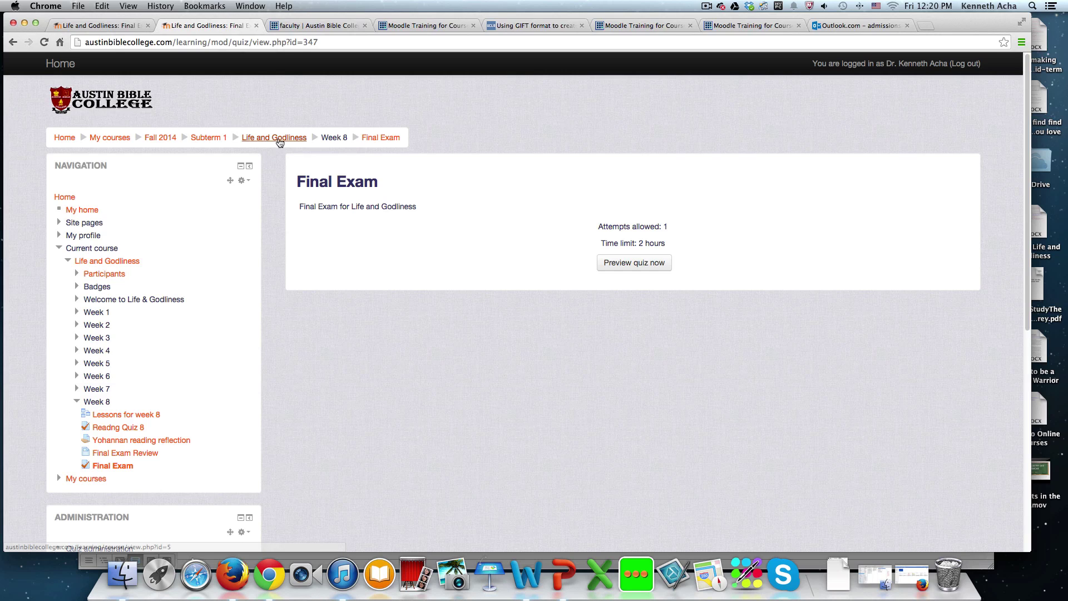
{"action": "left_click", "coordinate": [279, 138]}
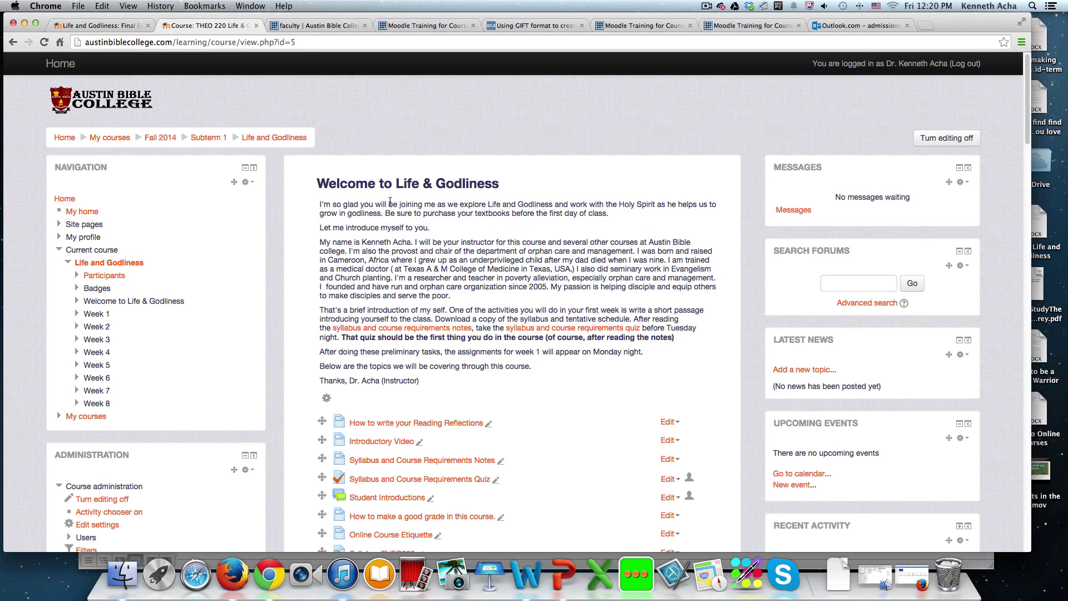
{"action": "scroll", "coordinate": [388, 202], "scroll_direction": "down", "scroll_amount": 20}
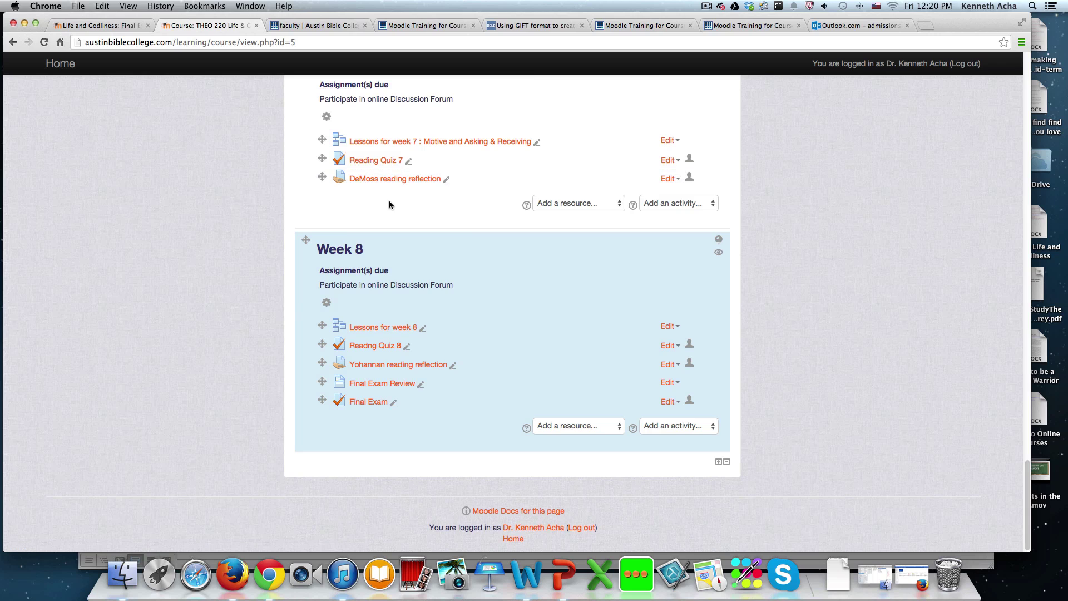
{"action": "left_click", "coordinate": [366, 402]}
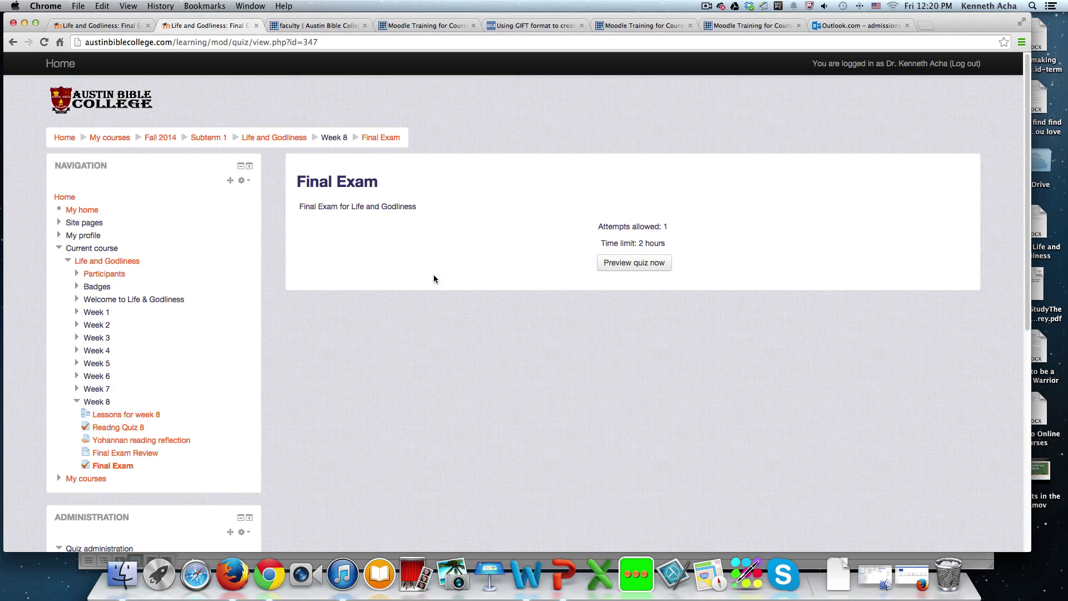
{"action": "left_click", "coordinate": [628, 271]}
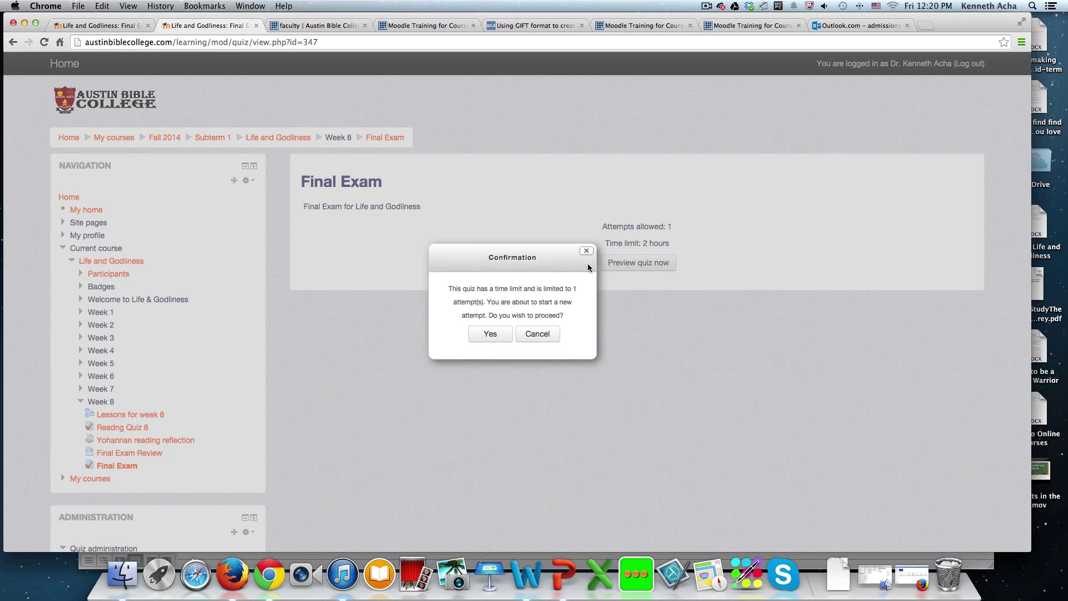
{"action": "left_click", "coordinate": [490, 333]}
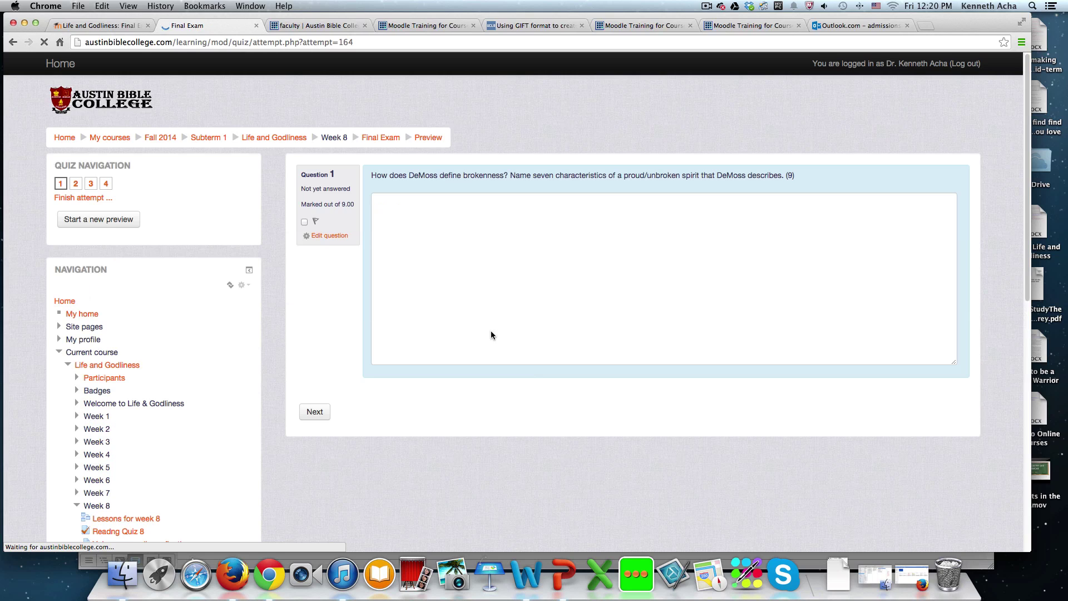
Step: Answer the DeMoss brokenness question with the sample text "afadfdfadf" and proceed to the next question
{"action": "left_click", "coordinate": [469, 252]}
{"action": "type", "text": "afadfdfadf"}
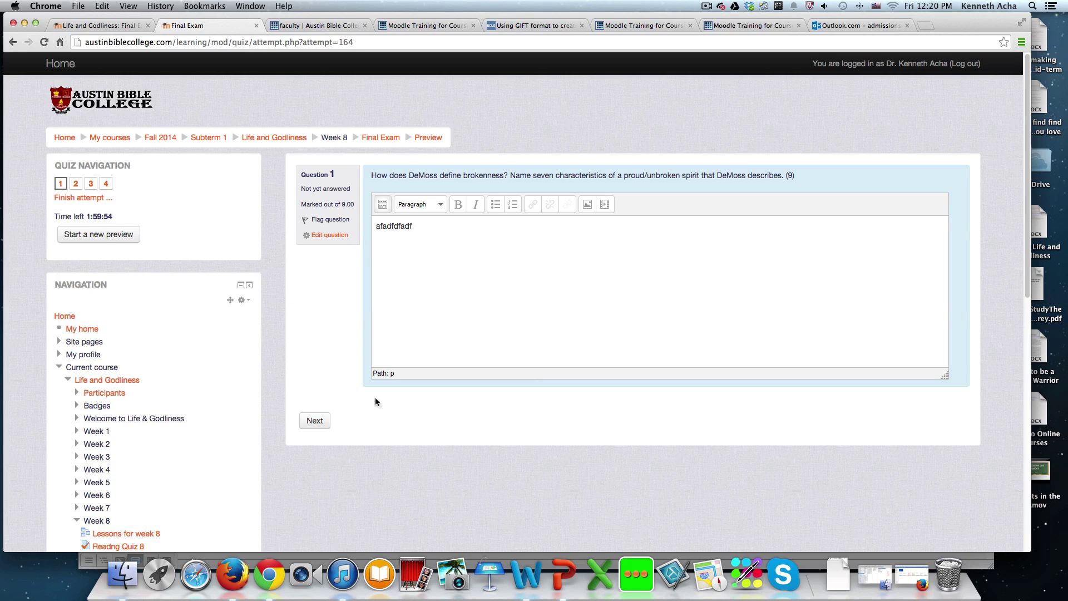
{"action": "left_click", "coordinate": [306, 424]}
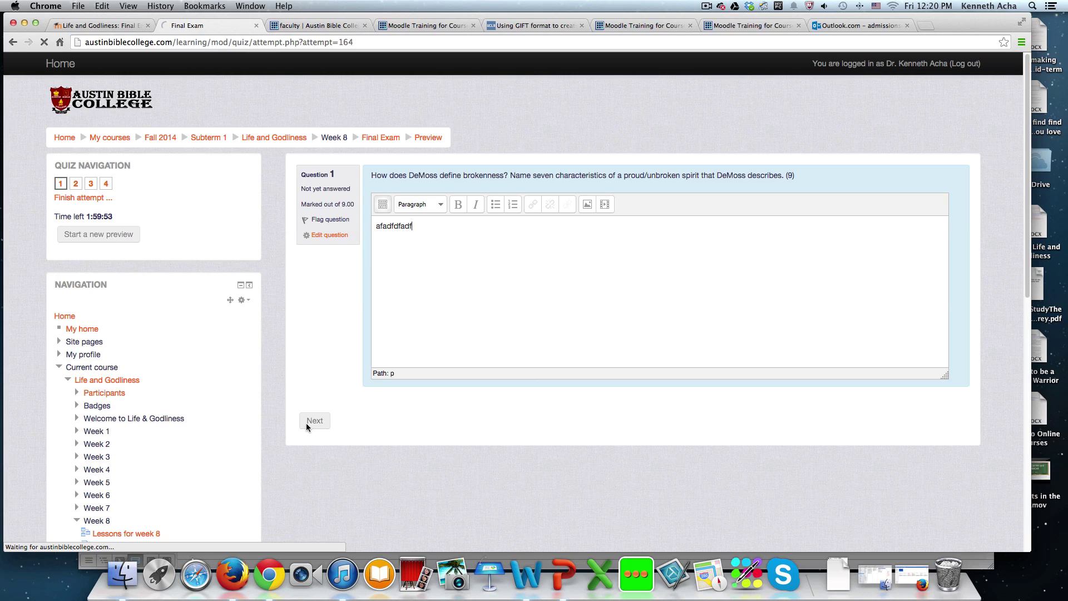